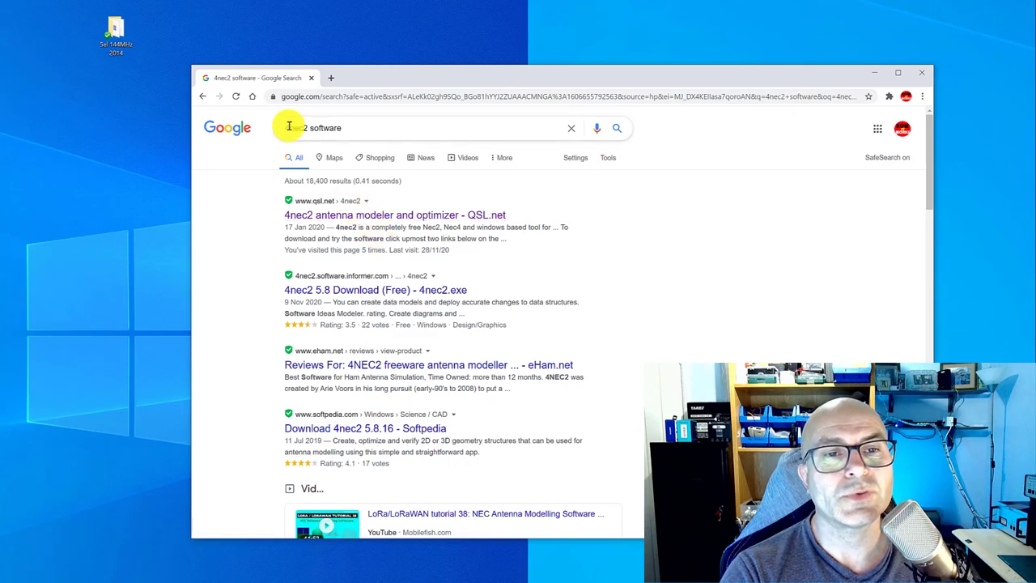
# - Rerun the Google search for '4nec2 software' from the search box
pyautogui.click(343, 127)
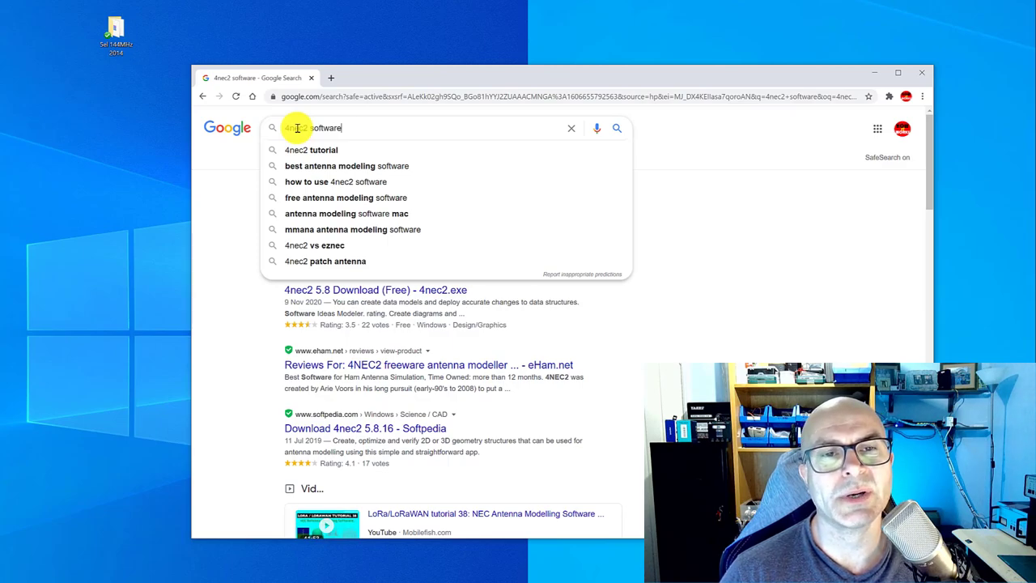
pyautogui.click(361, 127)
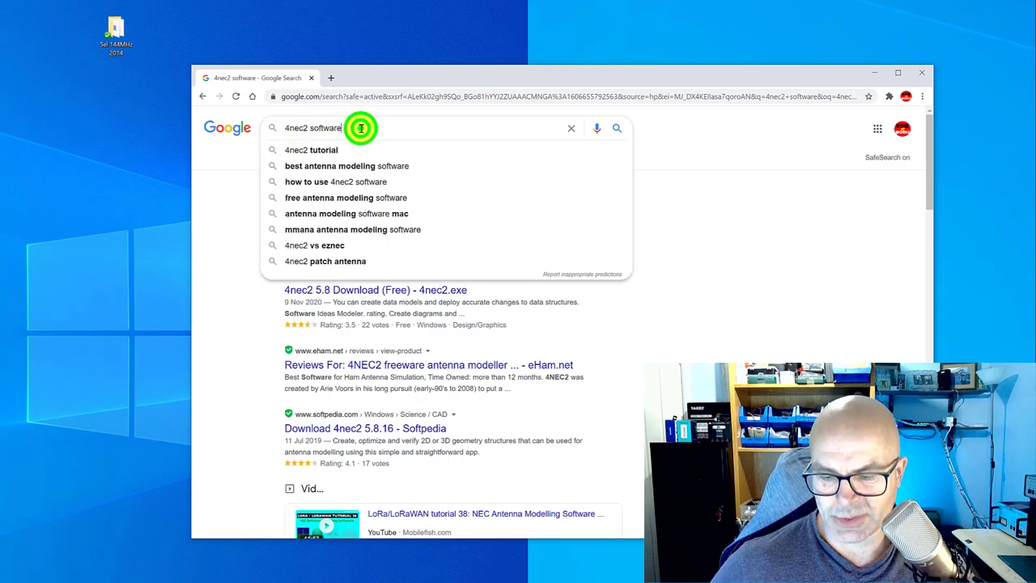
pyautogui.press('Return')
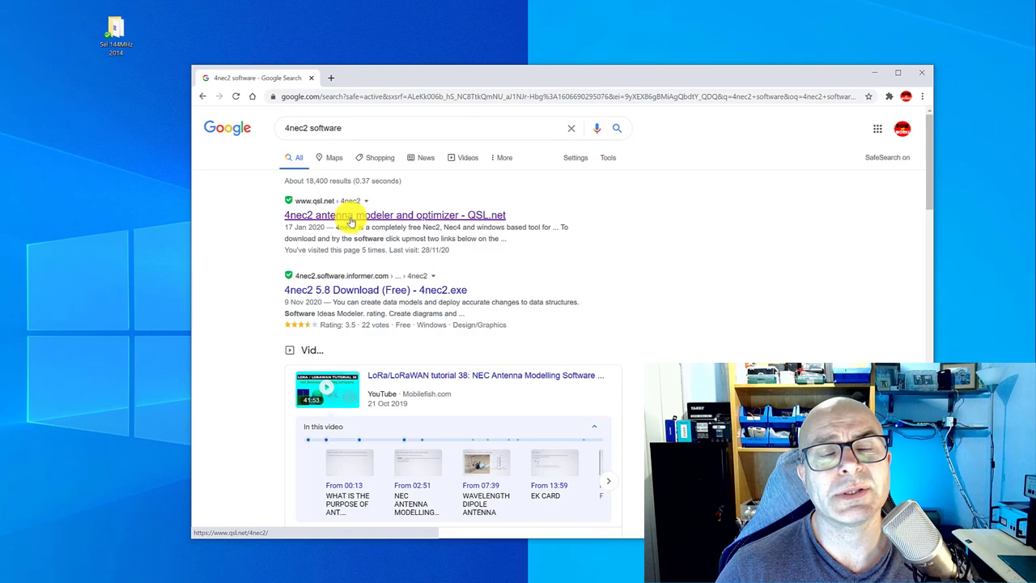
# - Open the QSL.net 4nec2 page and save the latest 4nec2 version zip into Downloads
pyautogui.click(348, 217)
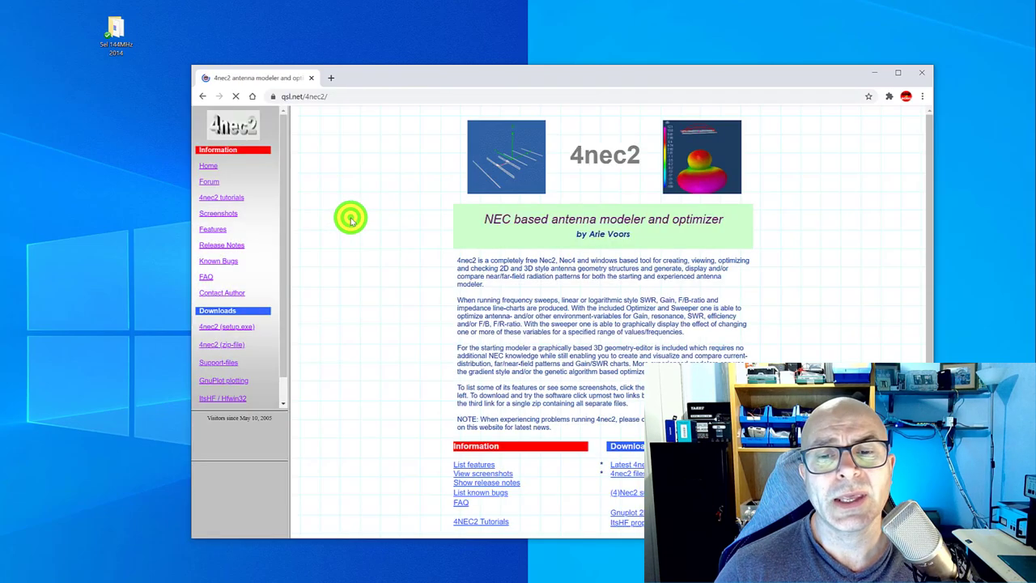
pyautogui.scroll(-2, 404, 259)
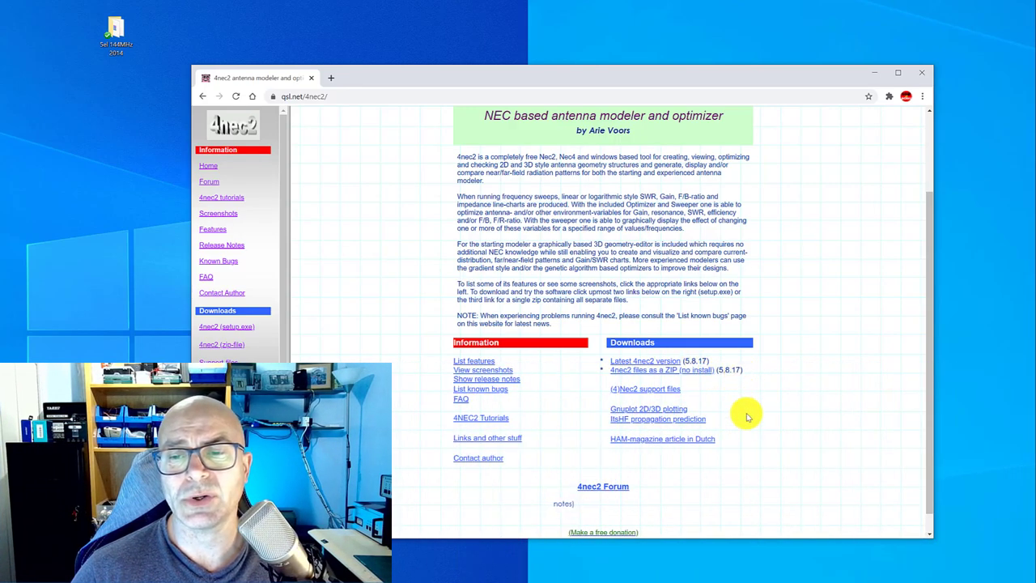
pyautogui.click(646, 364)
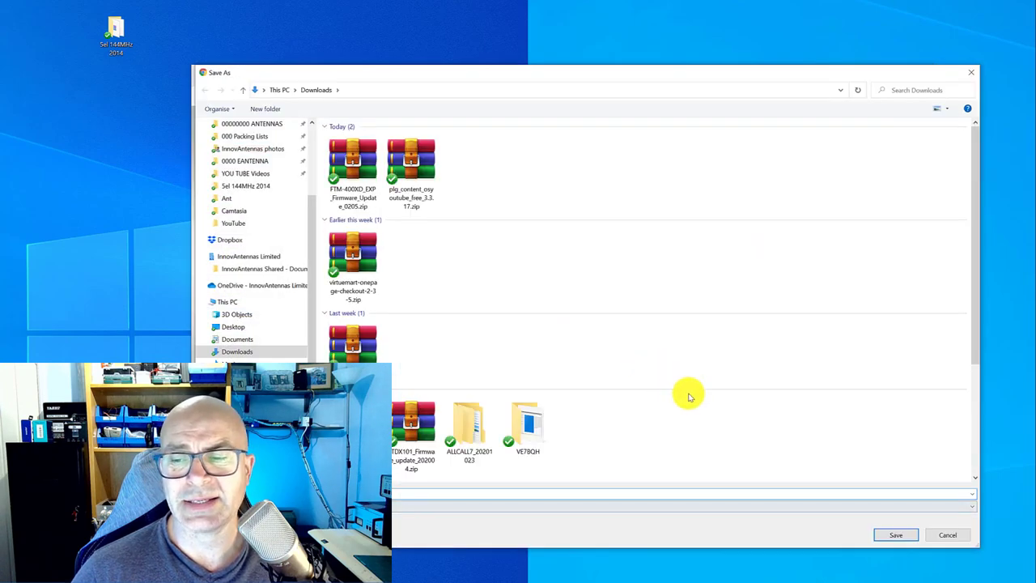
pyautogui.click(880, 535)
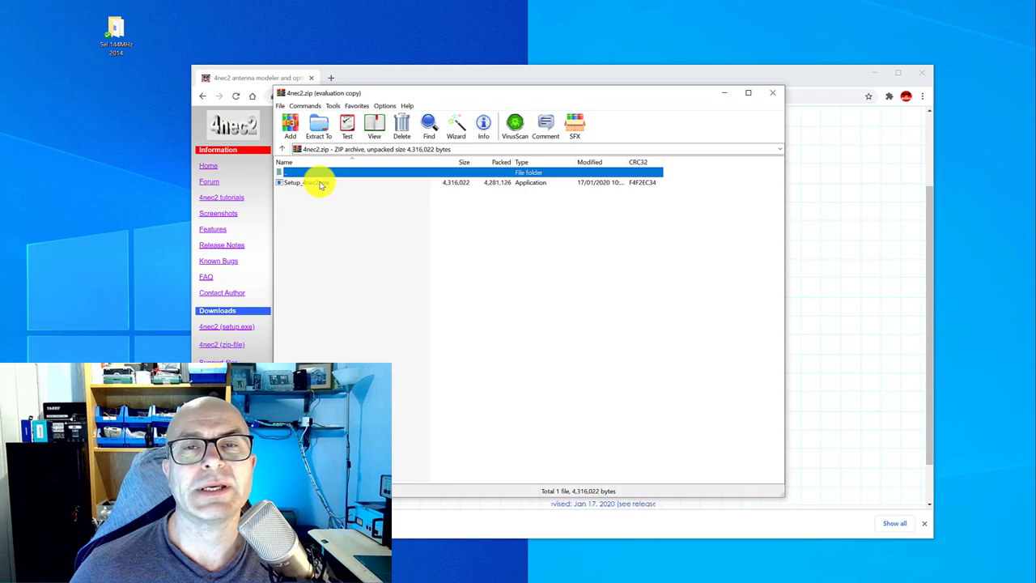
# - Run Setup_4nec2.exe from the 4nec2.zip archive in WinRAR
pyautogui.click(319, 183)
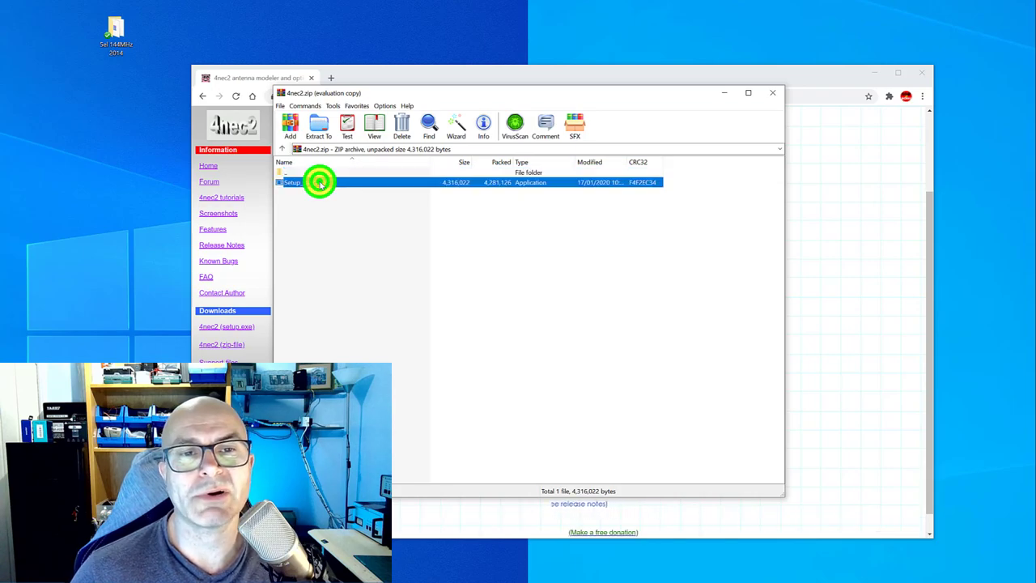
pyautogui.doubleClick(320, 183)
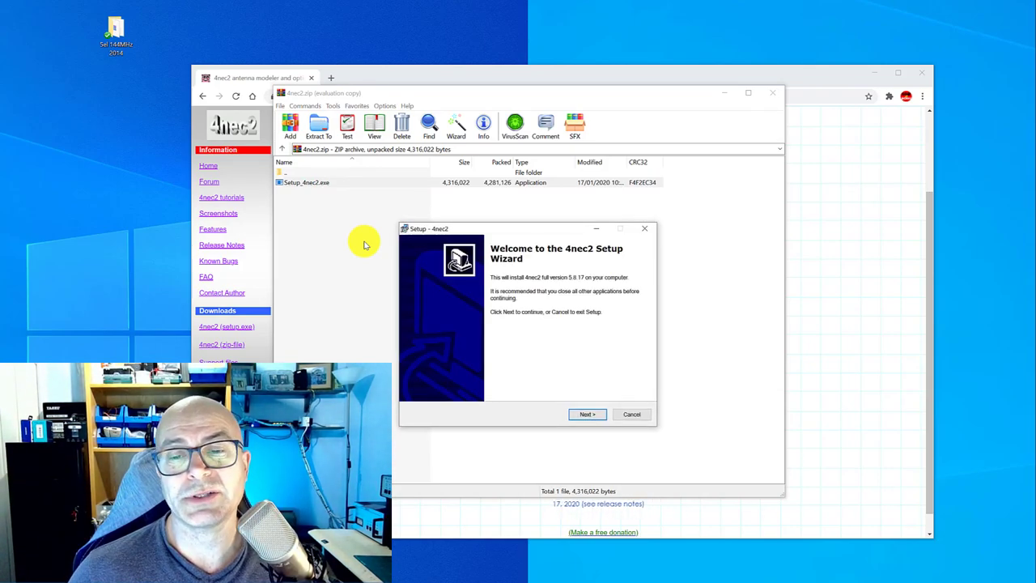
# - Install 4nec2 into C:\4nec2 with a 4nec2 Start Menu folder and a desktop icon
pyautogui.click(587, 414)
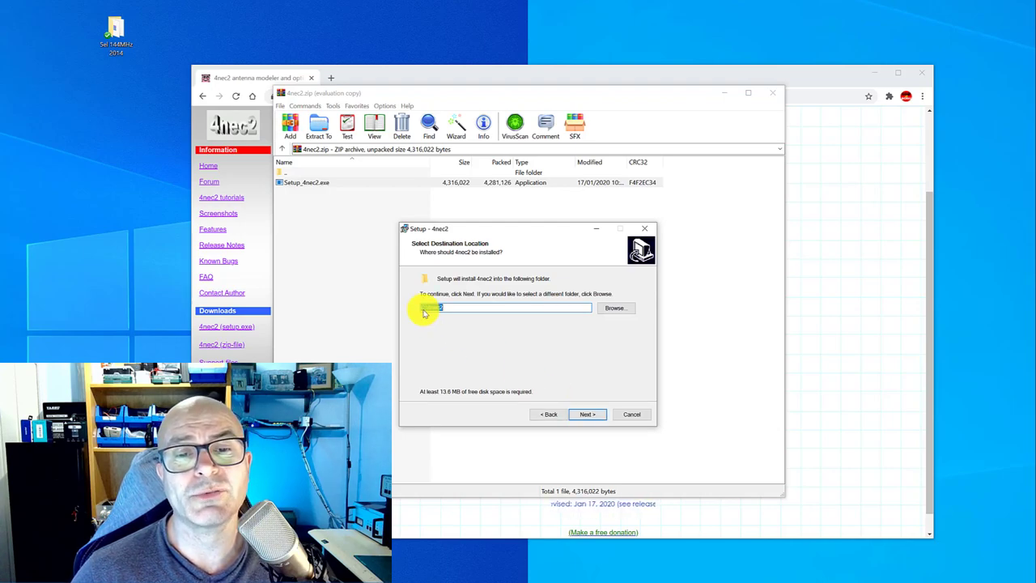
pyautogui.click(586, 415)
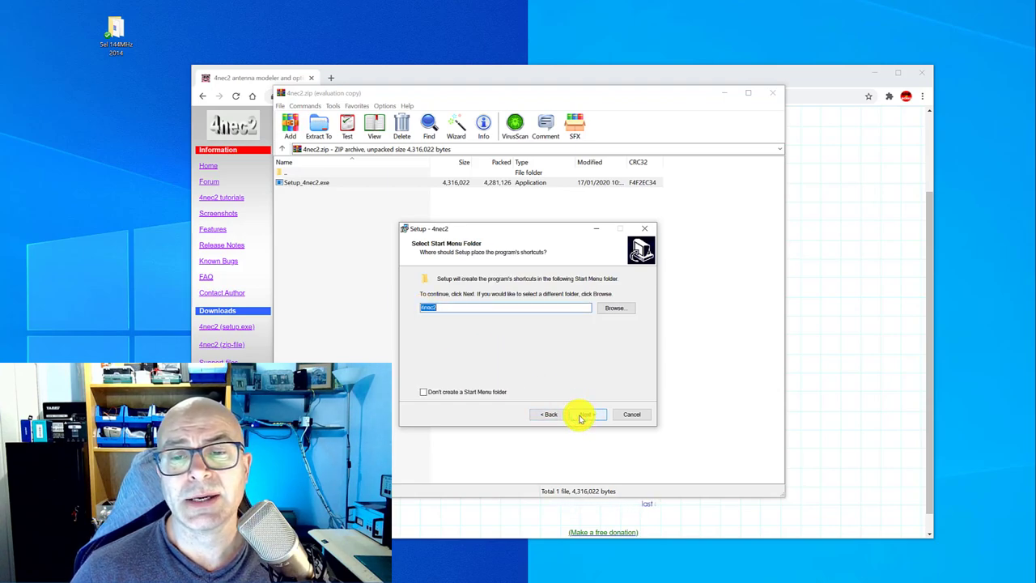
pyautogui.click(579, 416)
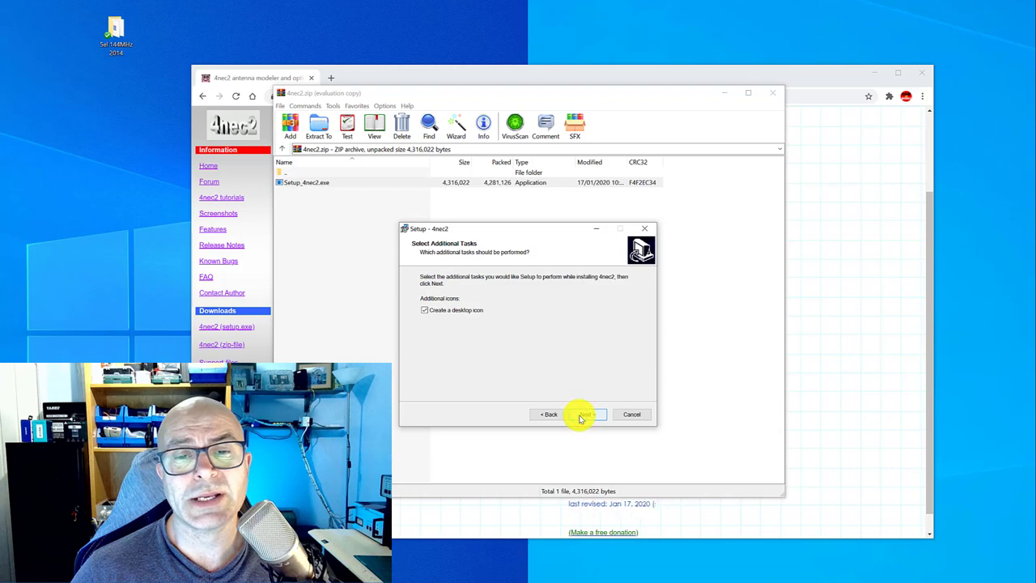
pyautogui.click(580, 415)
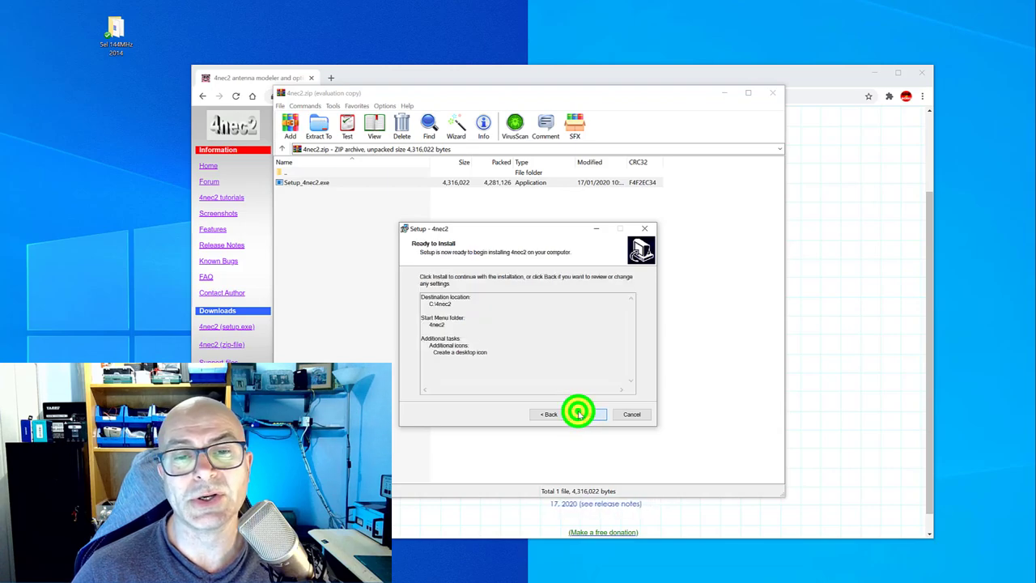
pyautogui.click(578, 413)
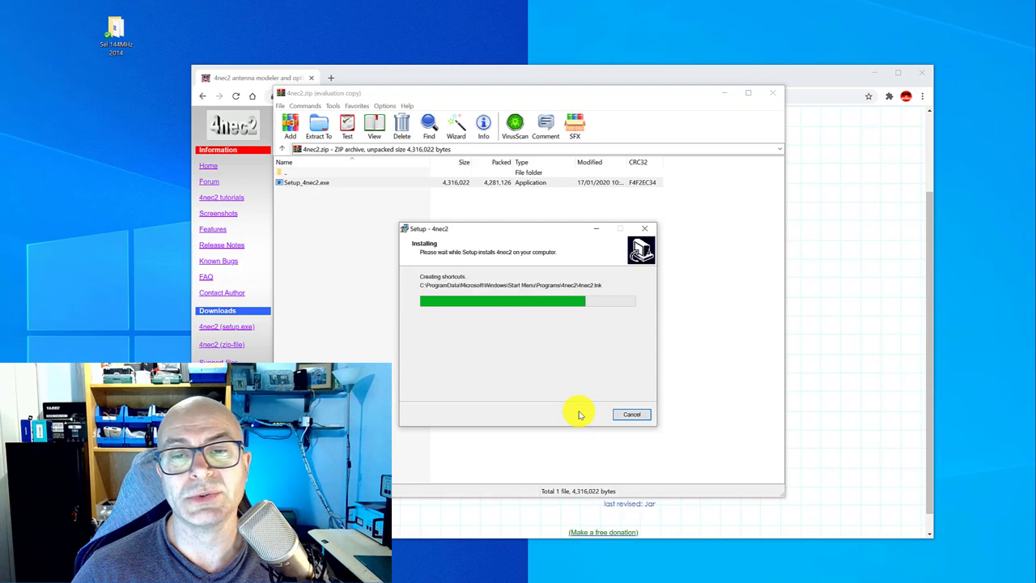
# - Finish setup without viewing _readmefirst.txt, letting 4nec2 launch
pyautogui.click(581, 415)
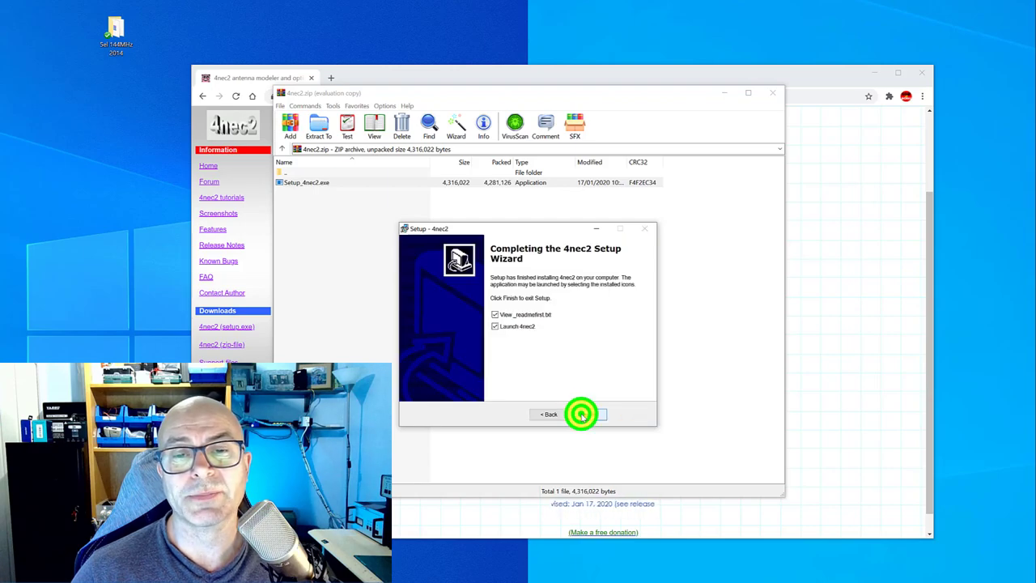
pyautogui.click(494, 315)
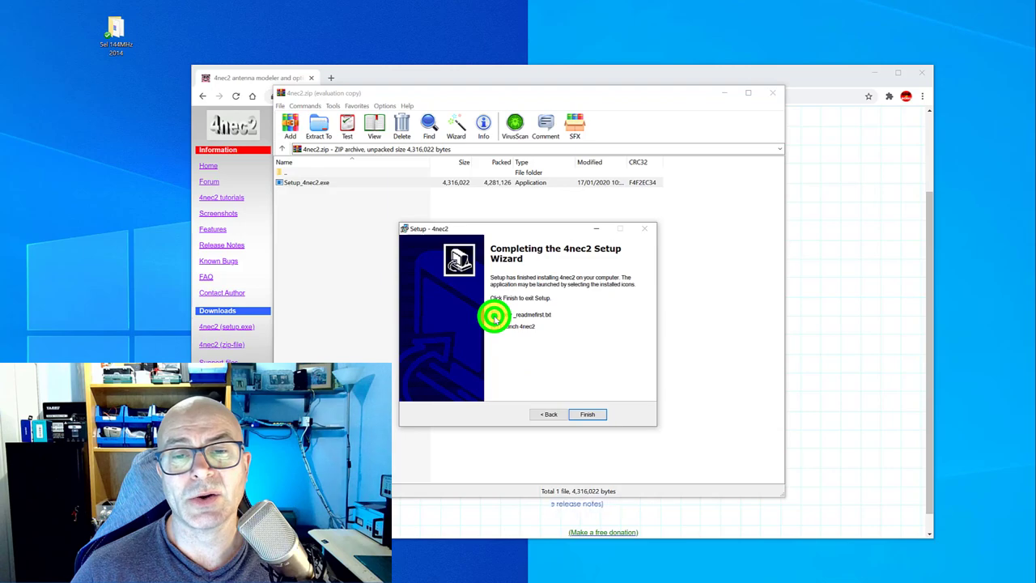
pyautogui.click(584, 419)
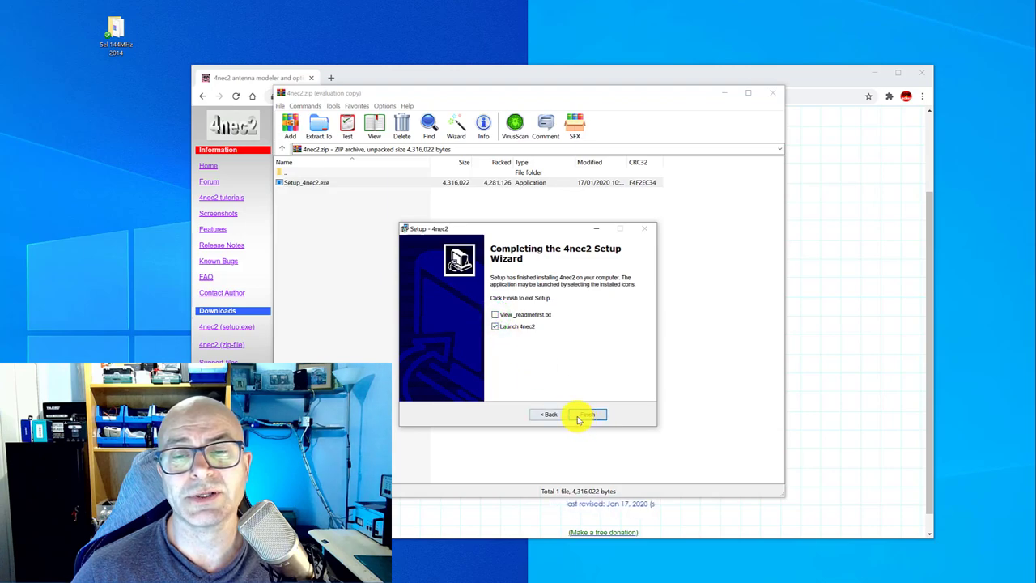
pyautogui.click(582, 418)
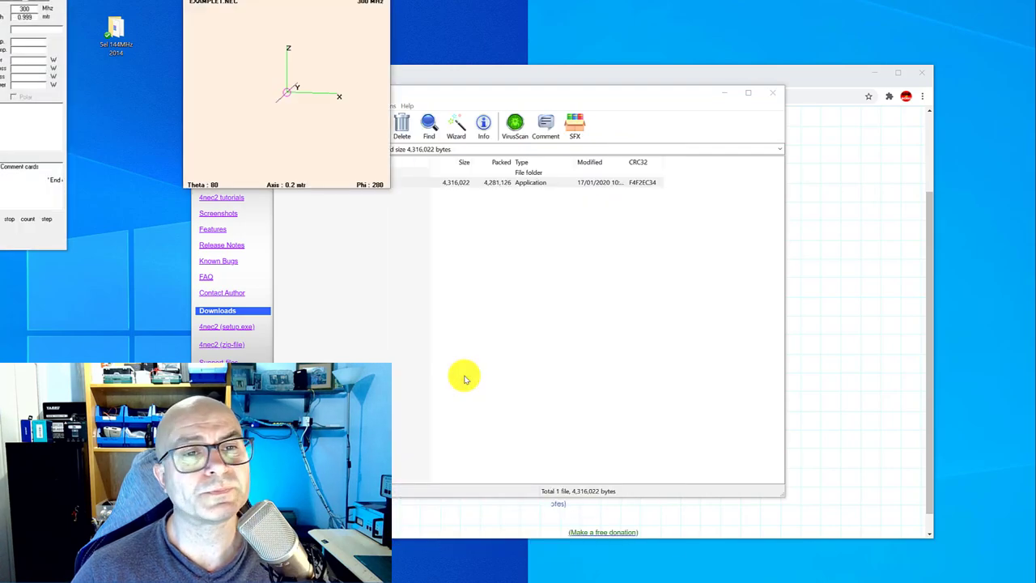
# - Place the 4nec2 main window beside the geometry view and make the geometry view wider and taller
pyautogui.moveTo(4, 4); pyautogui.dragTo(318, 105)
pyautogui.moveTo(259, 1); pyautogui.dragTo(564, 140)
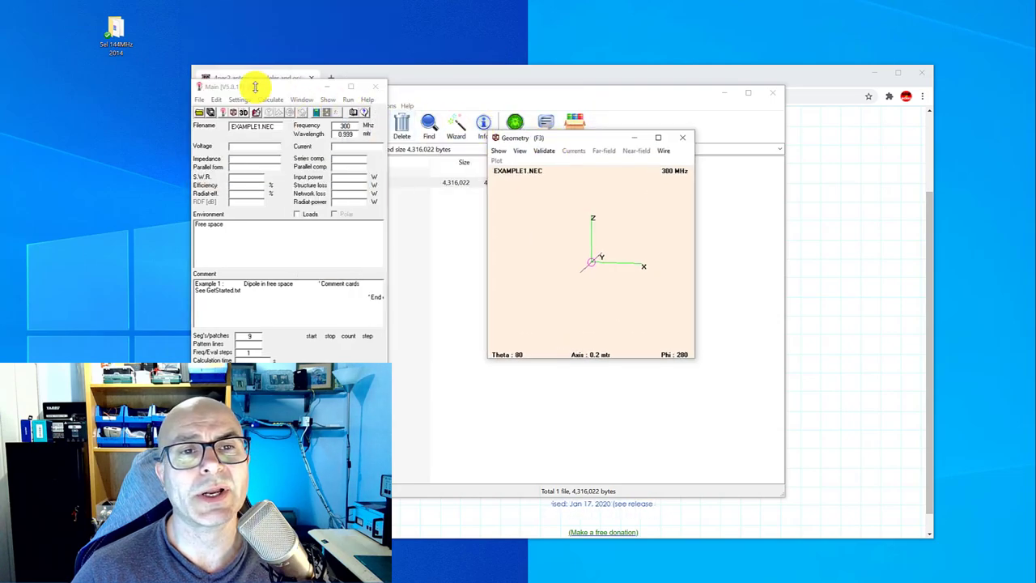
pyautogui.moveTo(256, 90); pyautogui.dragTo(320, 115)
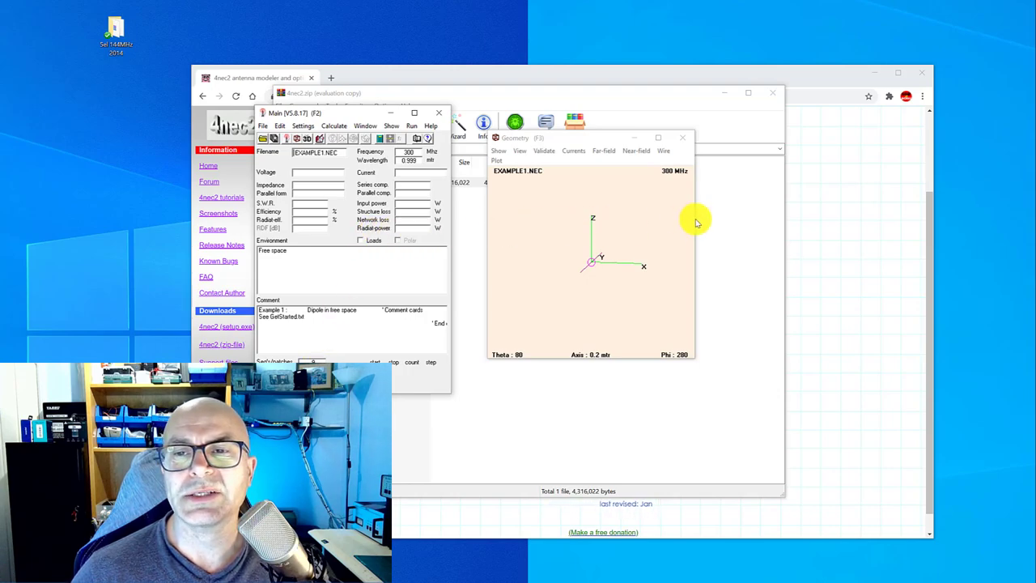
pyautogui.moveTo(694, 221); pyautogui.dragTo(718, 240)
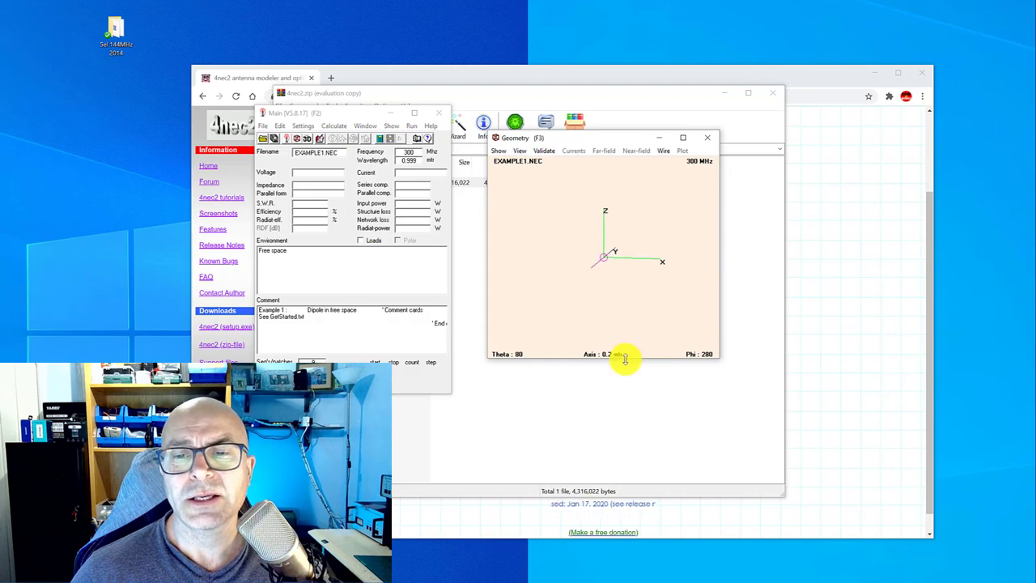
pyautogui.moveTo(625, 358); pyautogui.dragTo(625, 365)
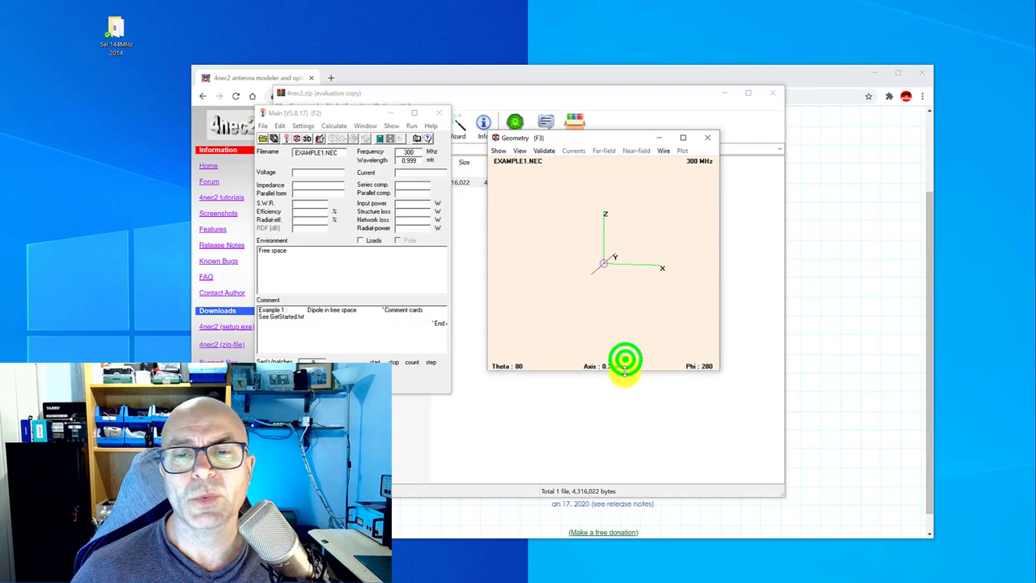
# - Open 5nec.ez from Desktop > 5el 144MHz 2014, listing EZnec input files
pyautogui.click(263, 142)
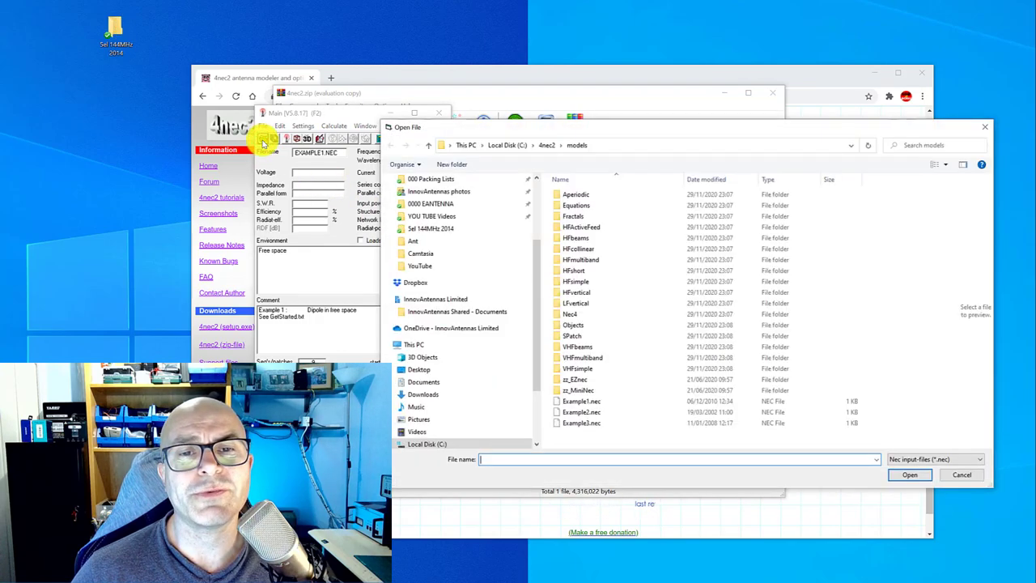
pyautogui.click(423, 371)
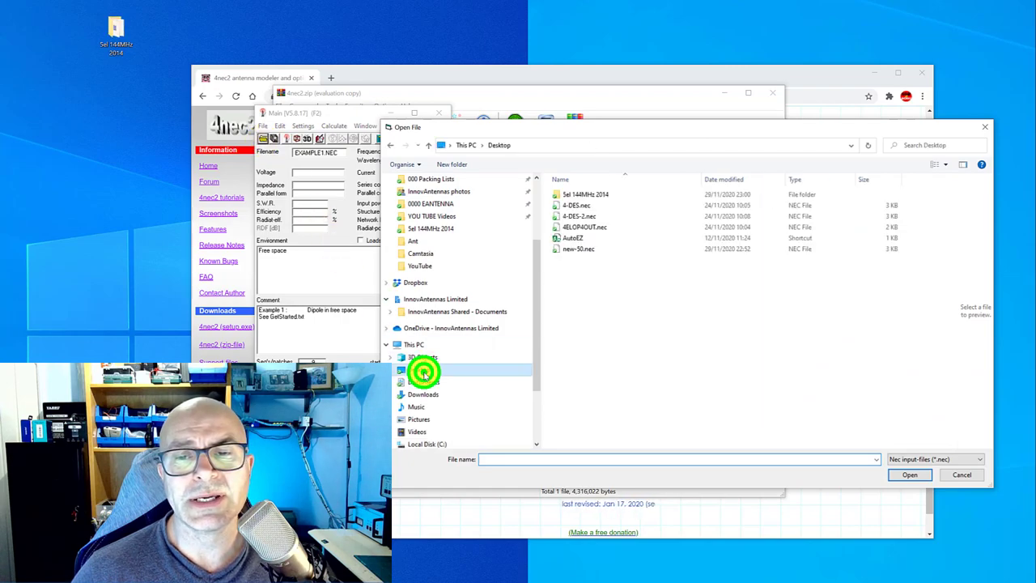
pyautogui.click(589, 195)
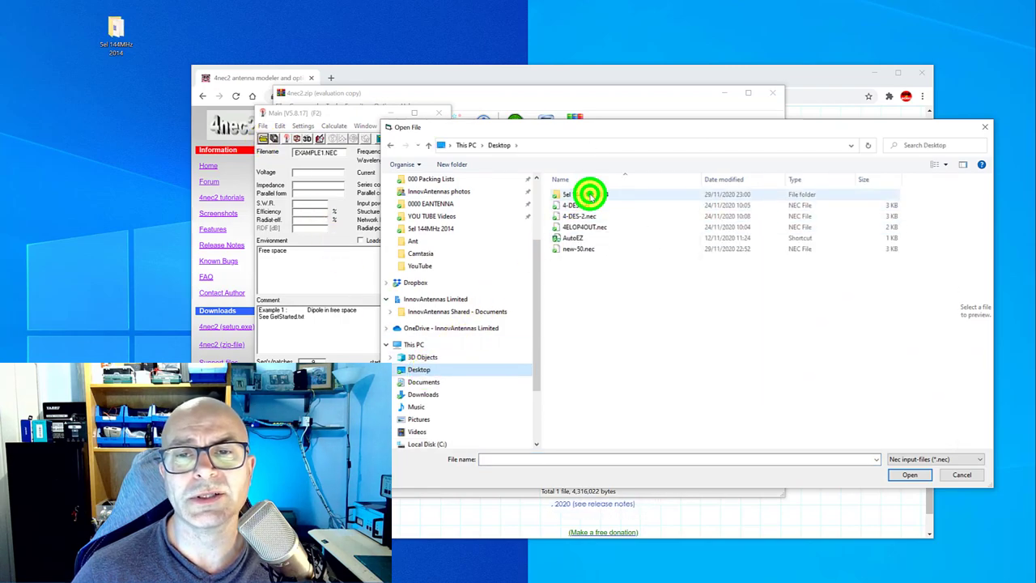
pyautogui.doubleClick(589, 195)
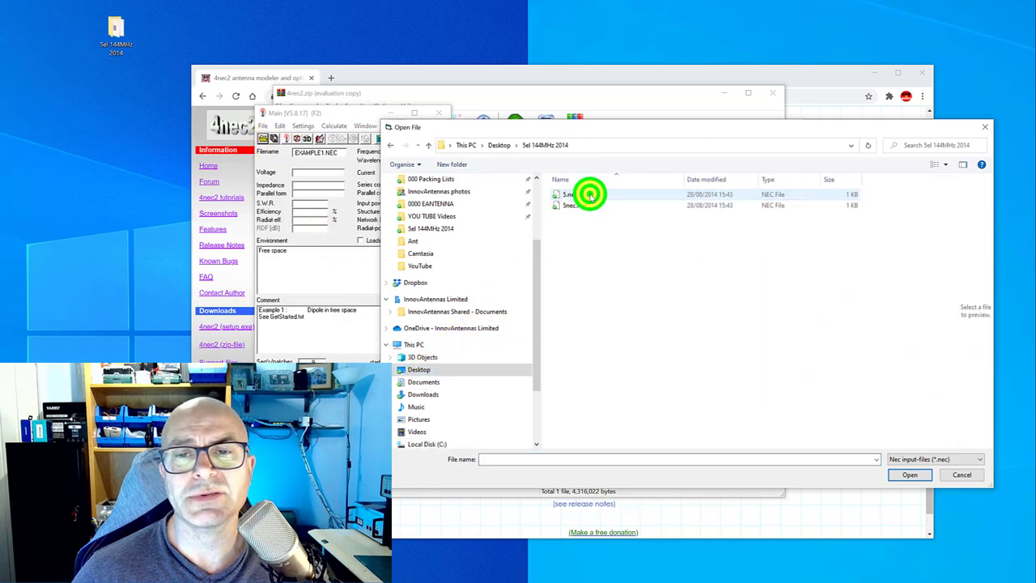
pyautogui.click(905, 460)
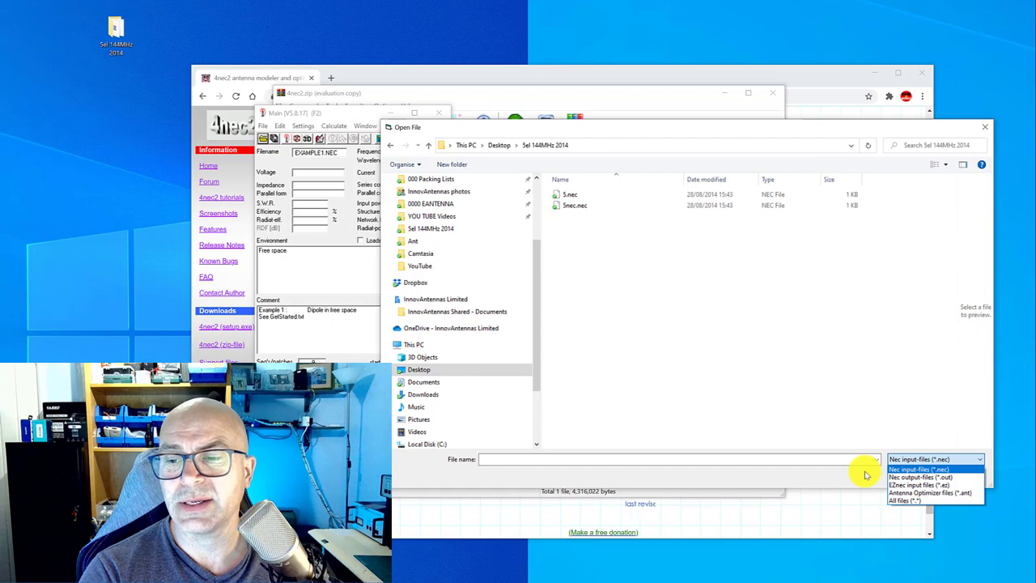
pyautogui.click(908, 485)
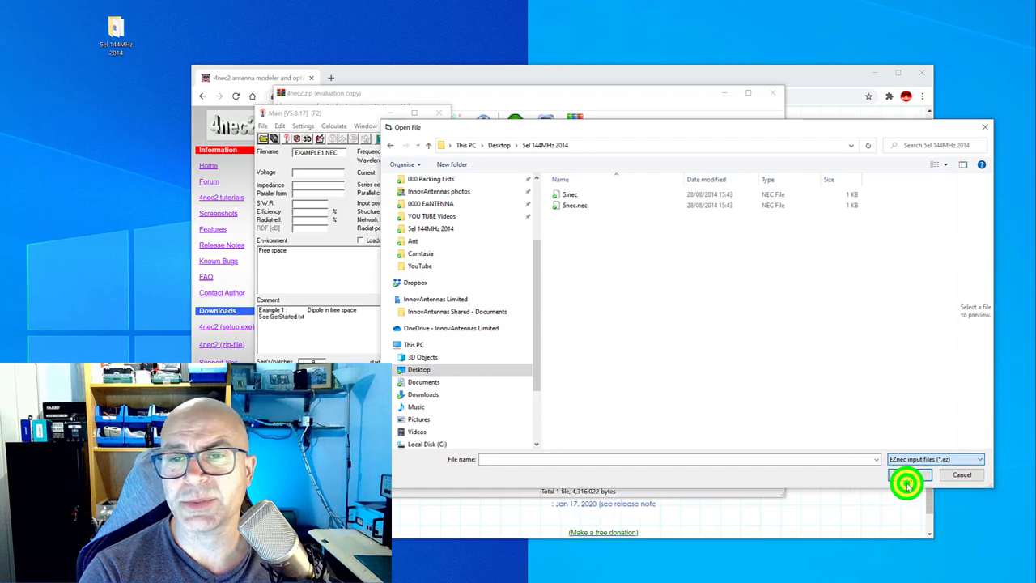
pyautogui.click(572, 194)
pyautogui.click(907, 476)
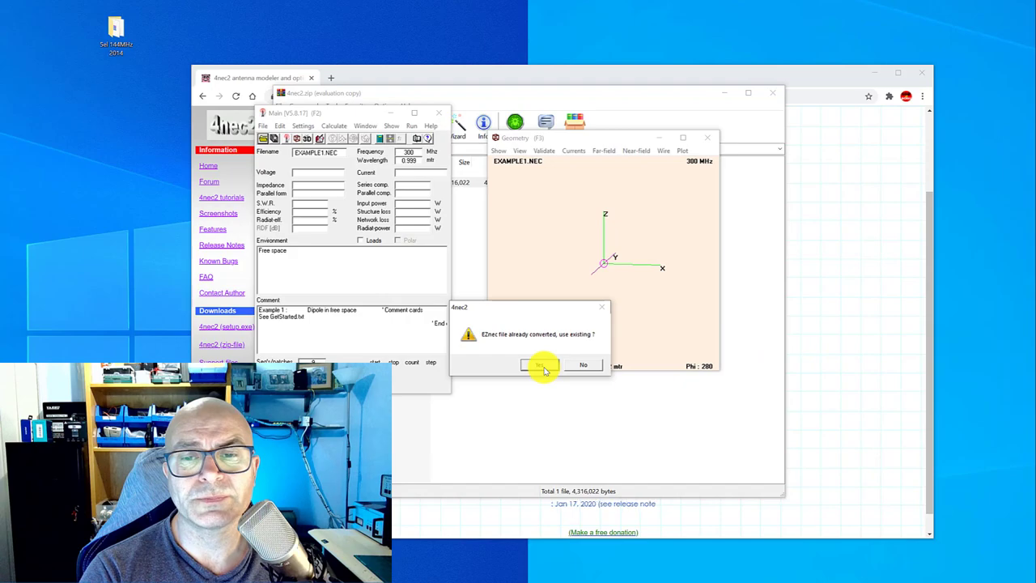
# - Load the already converted Yagi model and calculate it, giving SWR 1.09 at 144.3 MHz
pyautogui.click(544, 365)
pyautogui.click(569, 366)
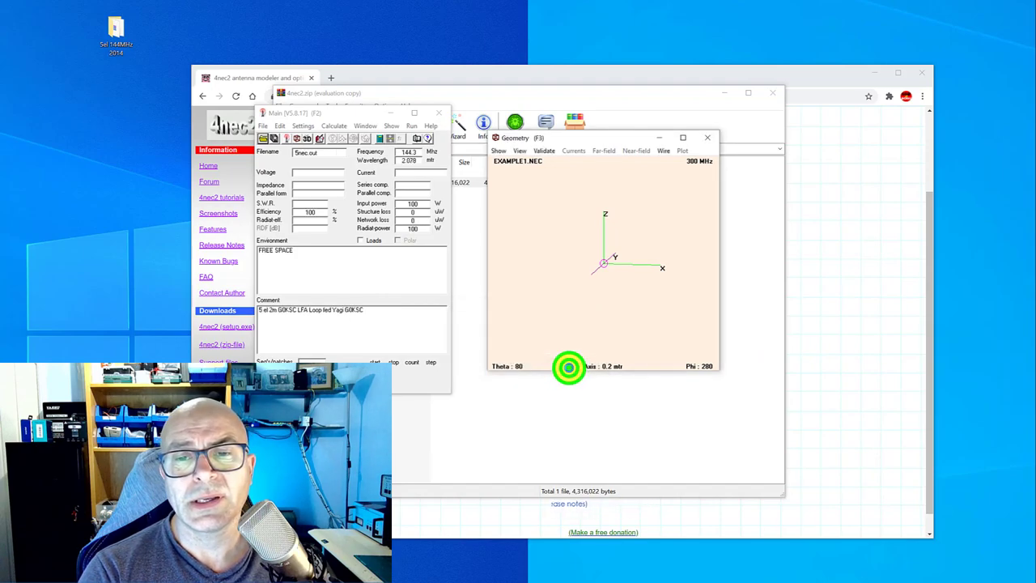
pyautogui.click(418, 140)
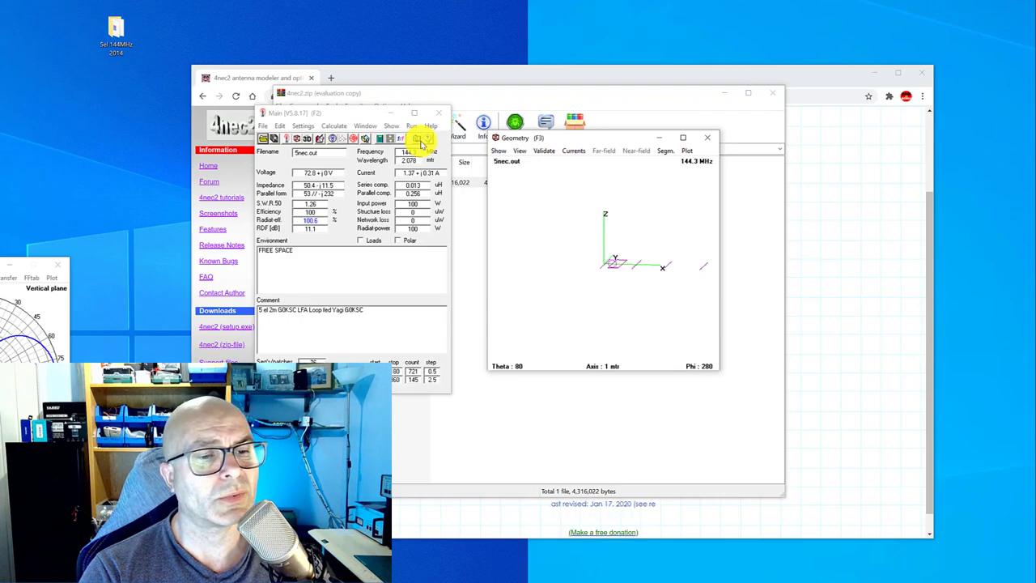
# - Close the vertical-plane pattern plot and the geometry view
pyautogui.moveTo(11, 274); pyautogui.dragTo(22, 277)
pyautogui.click(111, 315)
pyautogui.click(938, 579)
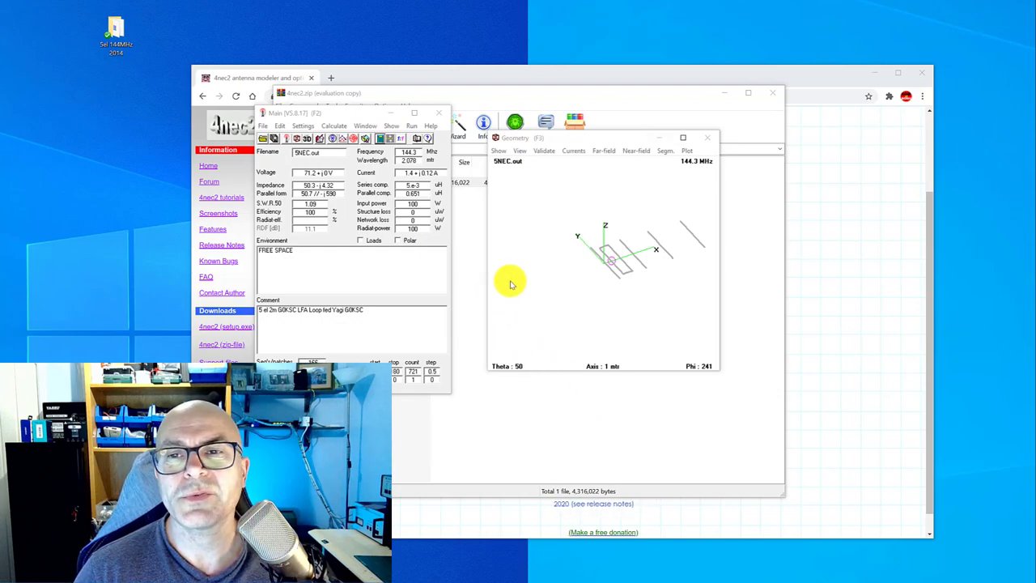
pyautogui.click(702, 137)
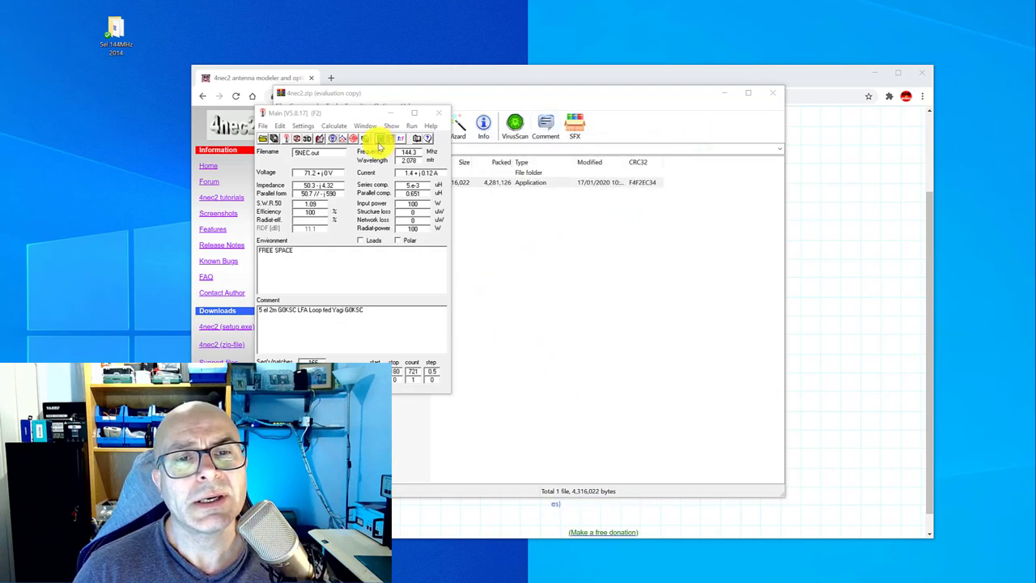
# - Close the WinRAR archive and the Chrome browser, repositioning the 4nec2 main window
pyautogui.moveTo(329, 115); pyautogui.dragTo(428, 130)
pyautogui.click(773, 95)
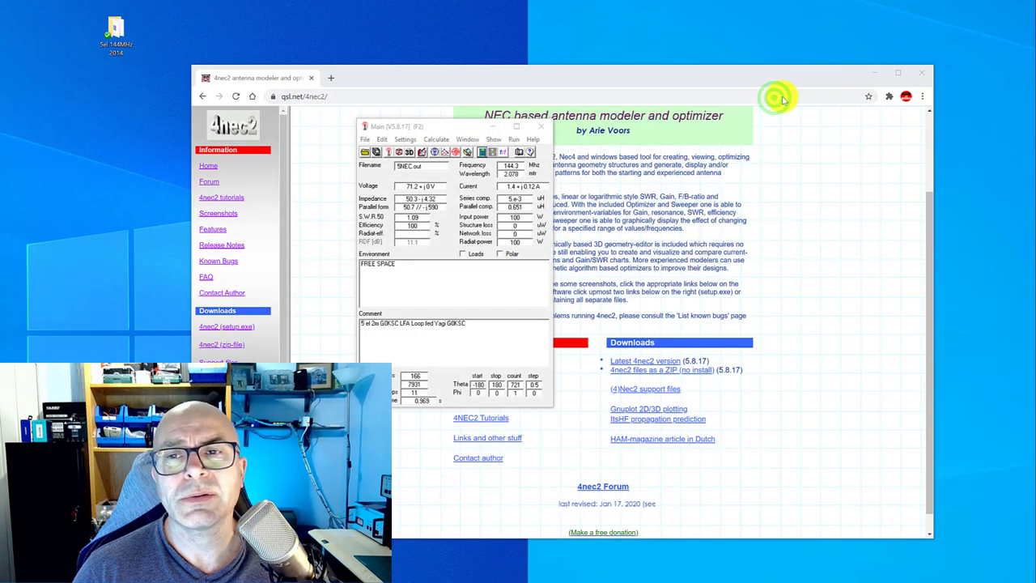
pyautogui.click(921, 73)
pyautogui.moveTo(413, 131); pyautogui.dragTo(413, 115)
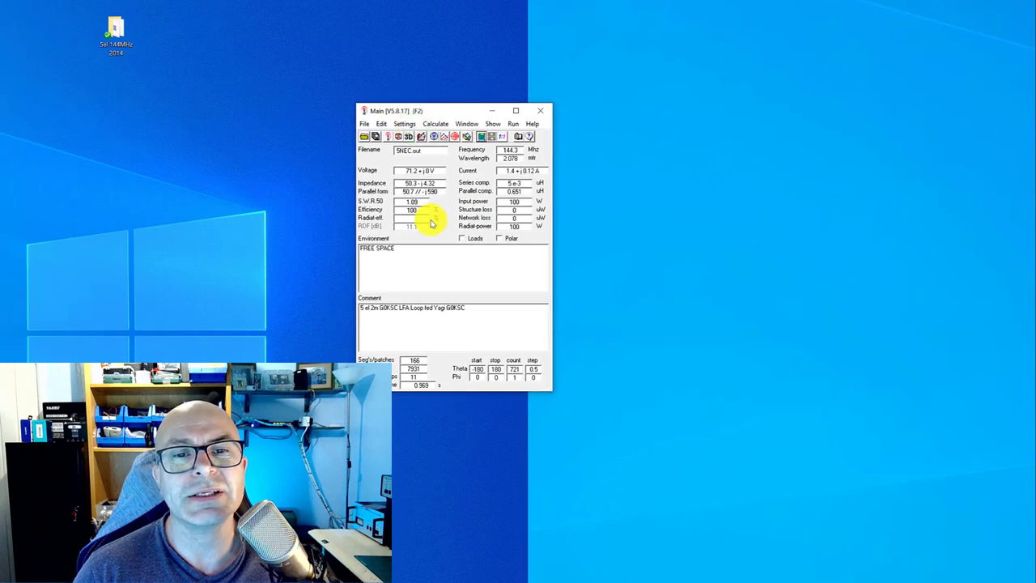
# - Reconvert 5nec.ez, saving it over the existing 5nec.nec, and close the SWR chart
pyautogui.click(364, 135)
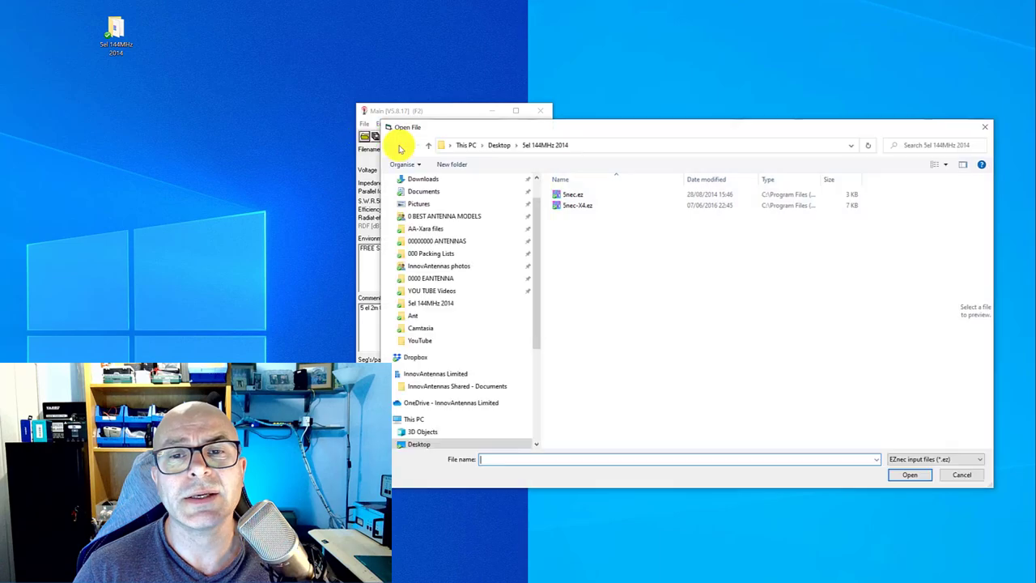
pyautogui.click(559, 194)
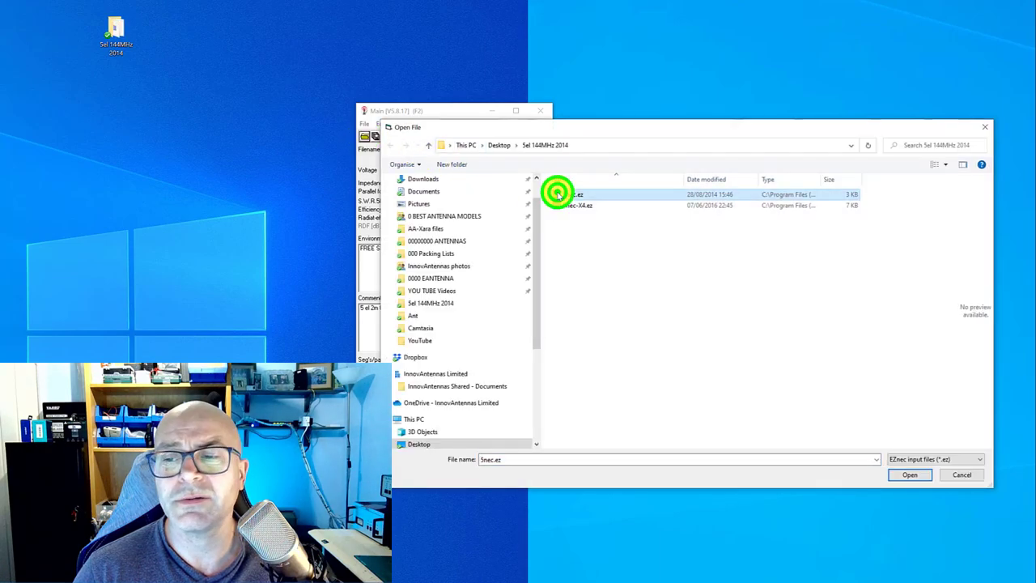
pyautogui.click(902, 475)
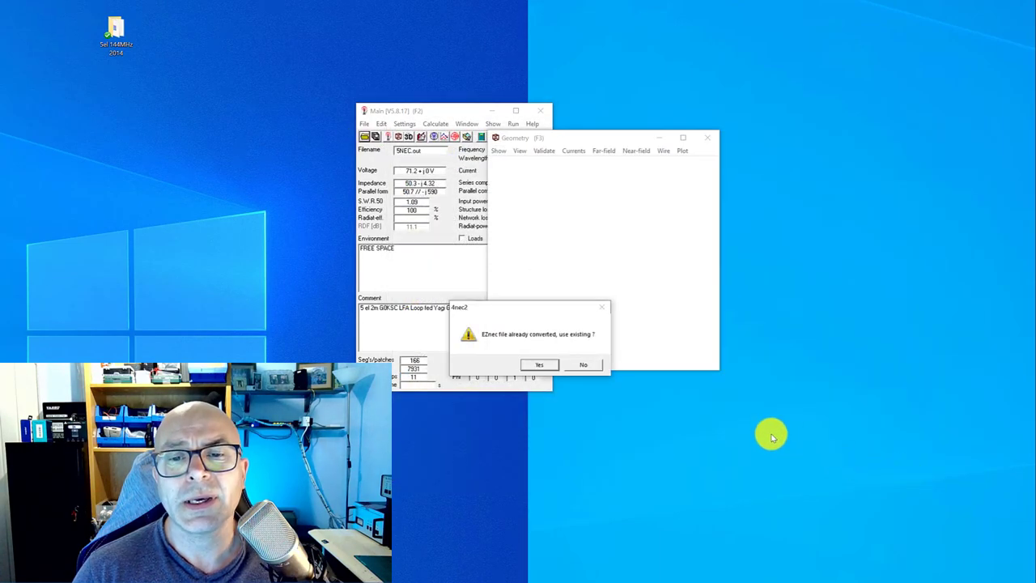
pyautogui.click(580, 365)
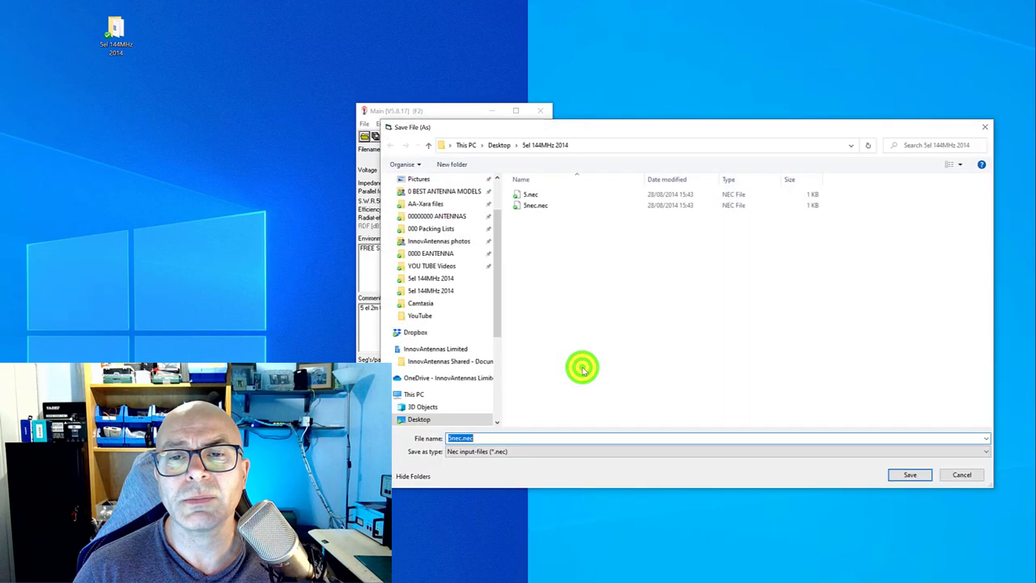
pyautogui.click(906, 474)
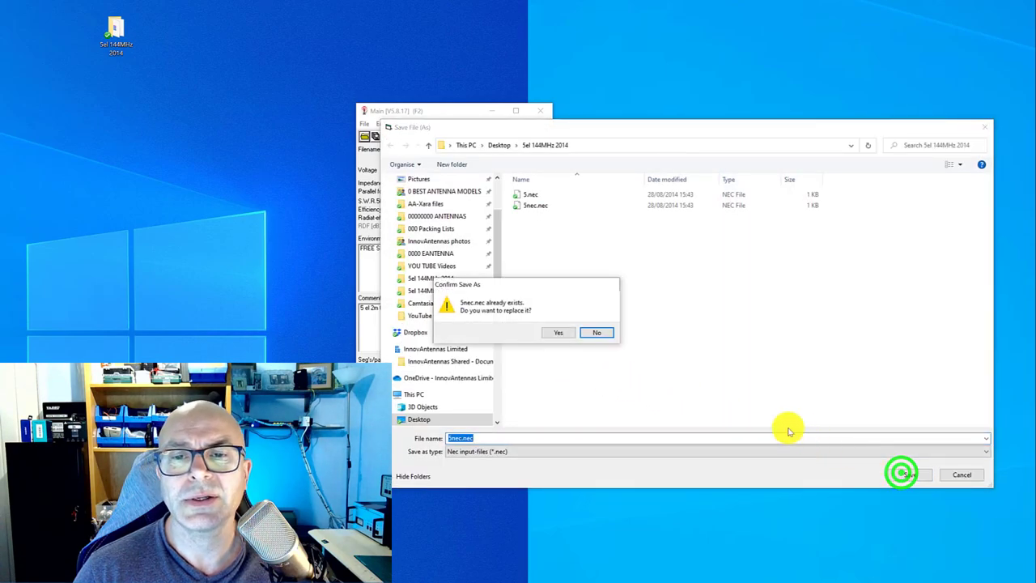
pyautogui.click(550, 333)
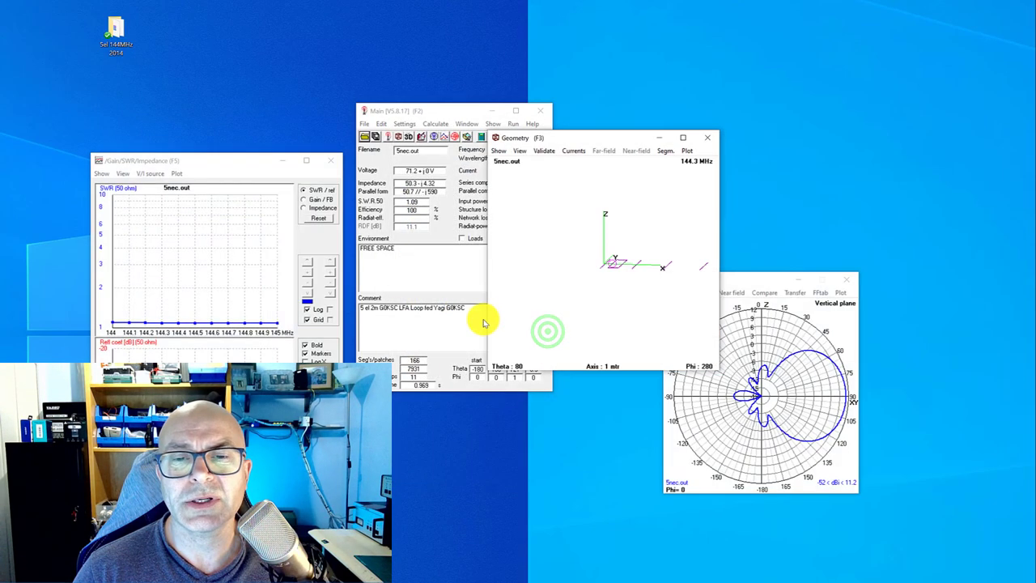
pyautogui.click(330, 161)
# - Close the far-field plot, arrange the geometry and main windows, and open the Nec2.doc manual
pyautogui.click(846, 279)
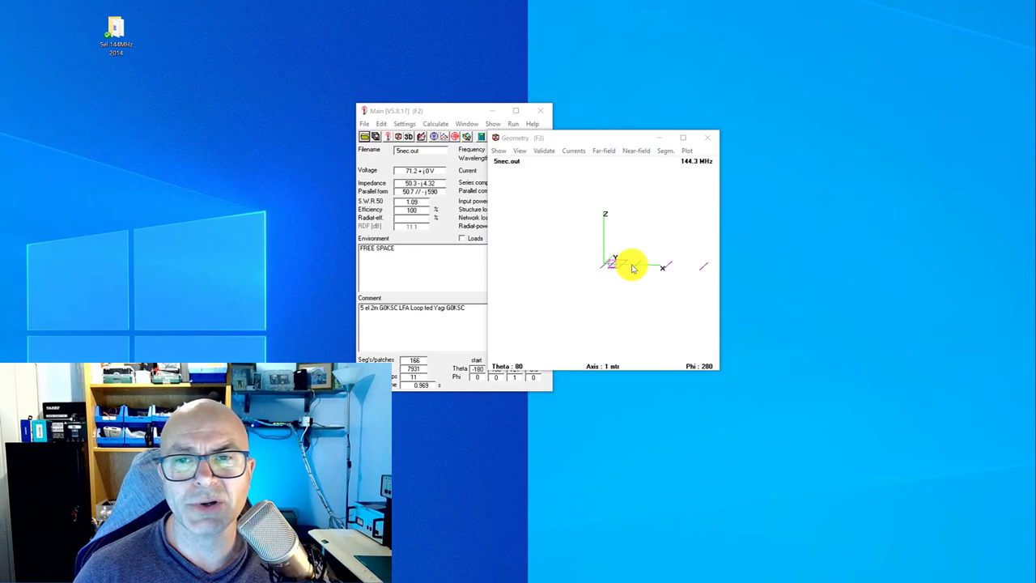
pyautogui.moveTo(563, 136); pyautogui.dragTo(630, 148)
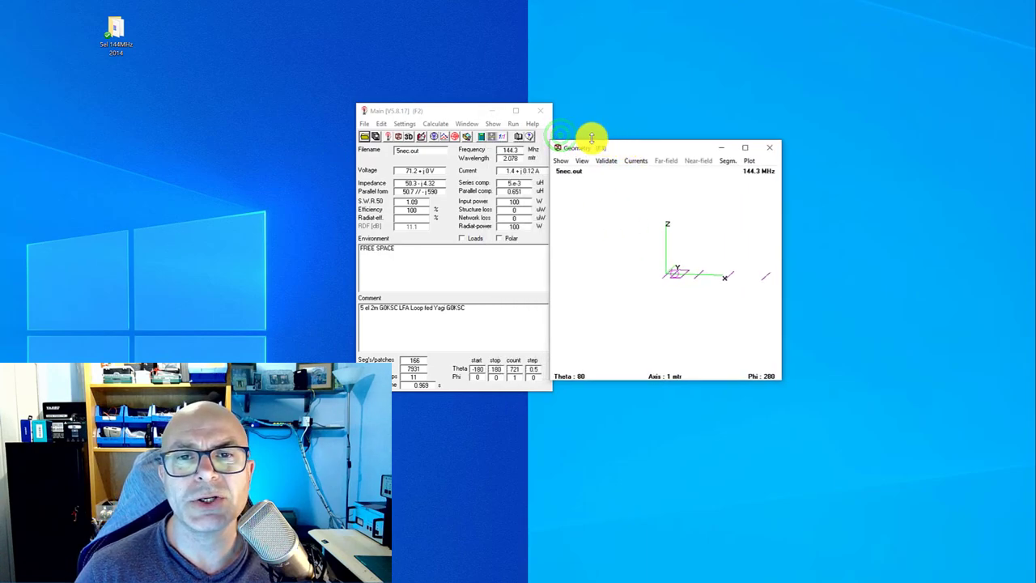
pyautogui.moveTo(450, 109); pyautogui.dragTo(435, 106)
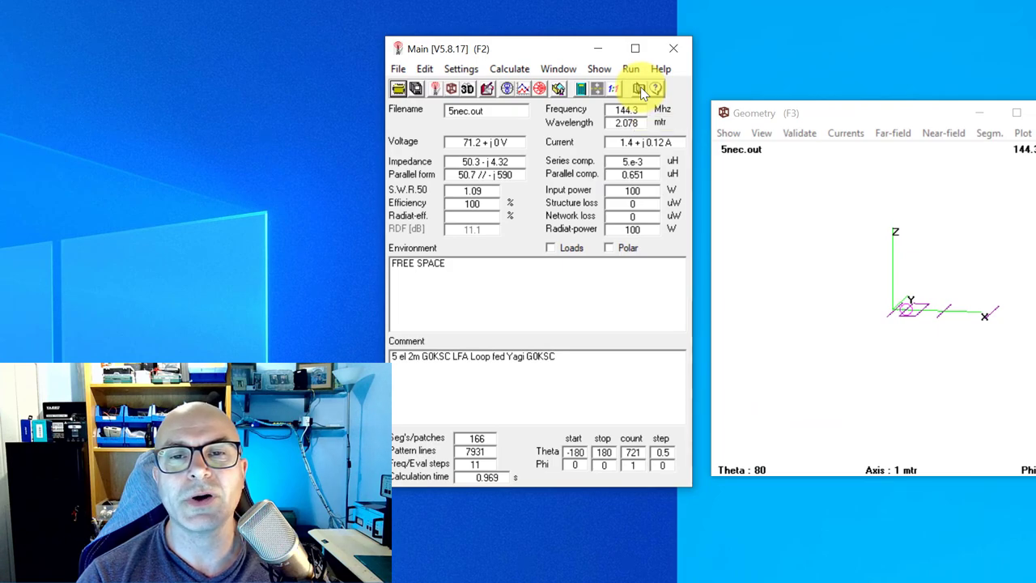
pyautogui.click(640, 89)
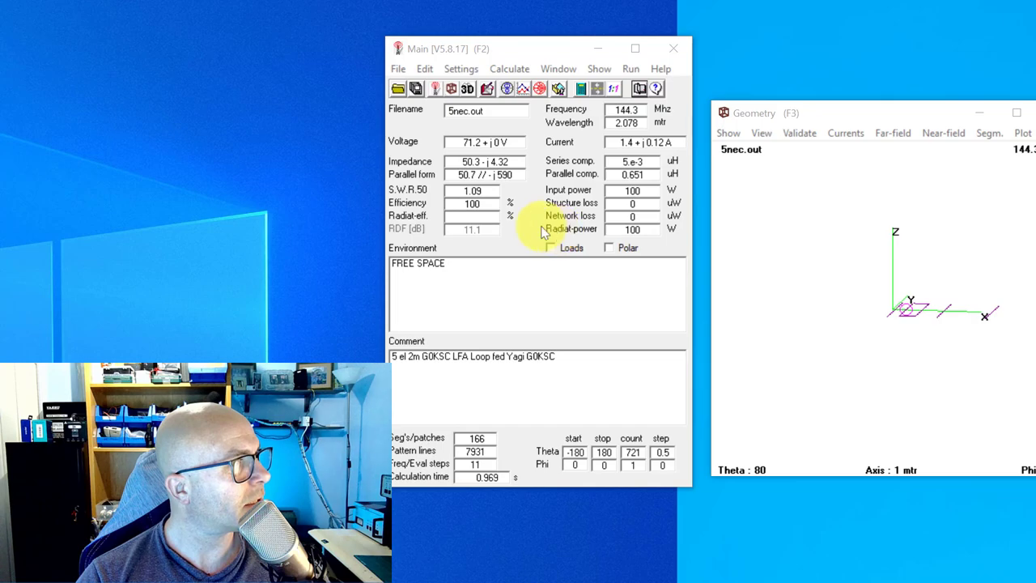
# - Move the NEC-2 manual window right to view its contents, then minimise it
pyautogui.hotkey('alt', 'Tab')
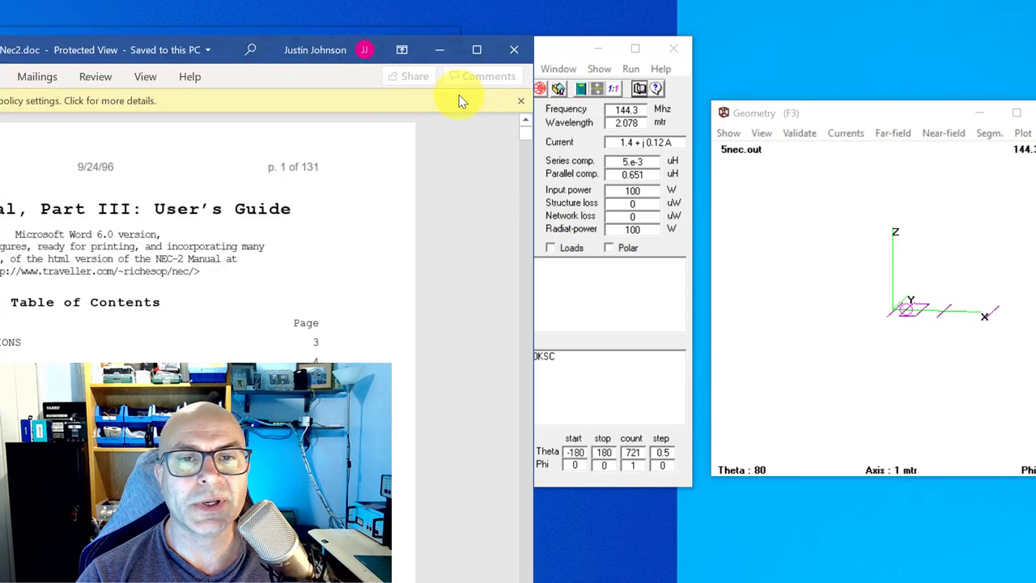
pyautogui.moveTo(526, 47); pyautogui.dragTo(754, 6)
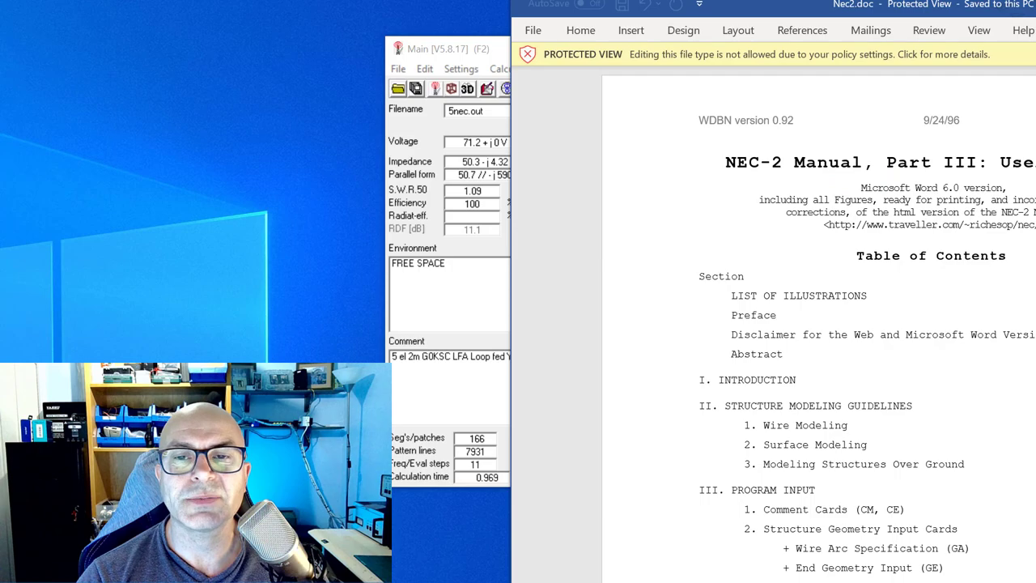
pyautogui.press('super+Down')
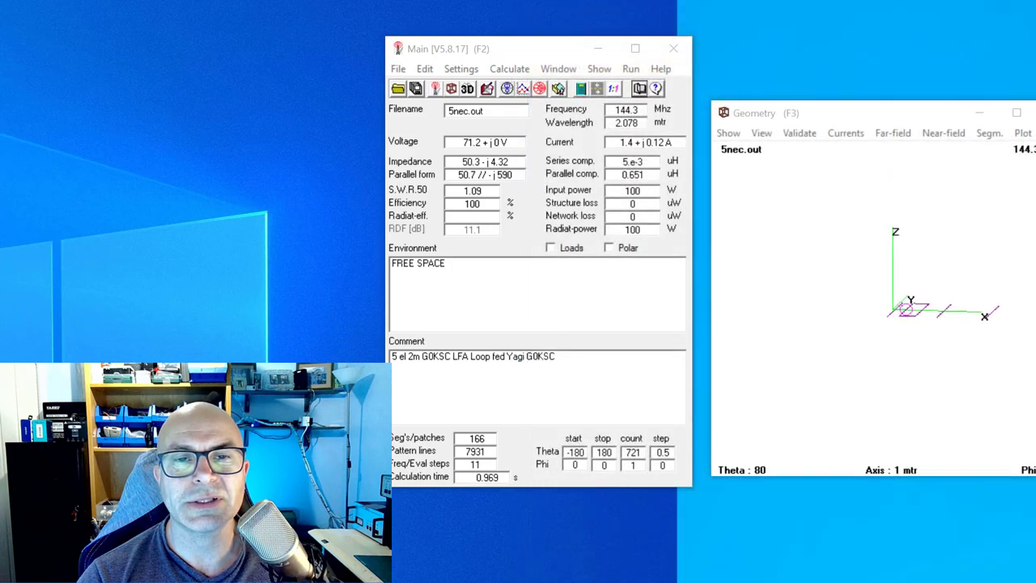
# - Switch the calculation engine to Nec4D and acknowledge the ReadMeFirst notice
pyautogui.click(457, 71)
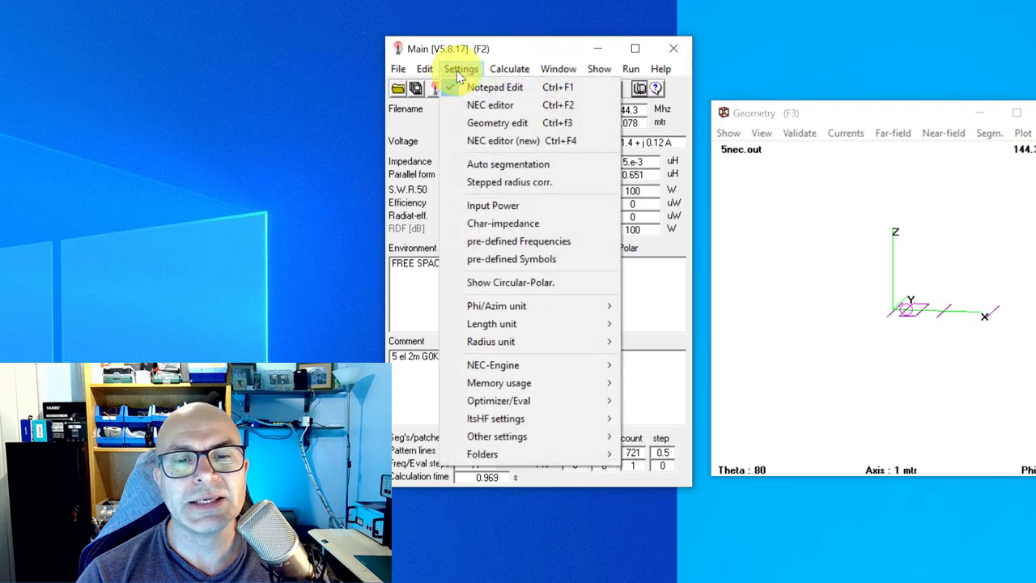
pyautogui.moveTo(509, 69)
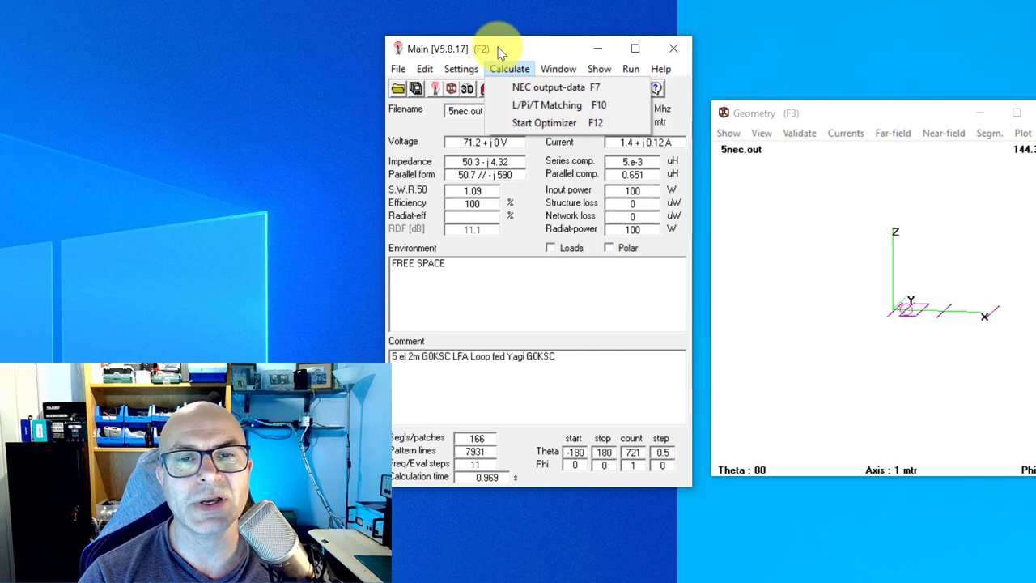
pyautogui.moveTo(450, 71)
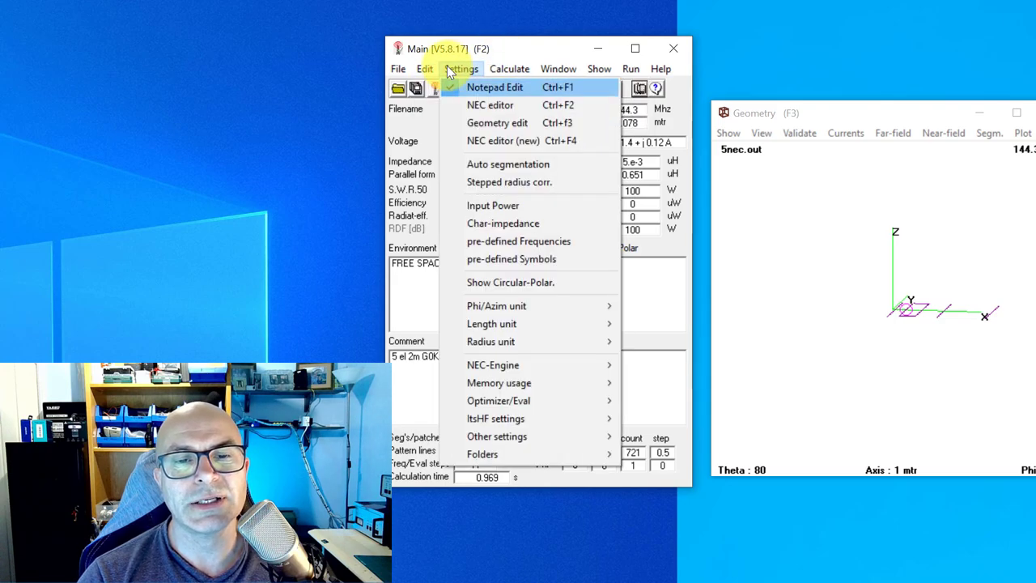
pyautogui.moveTo(483, 370)
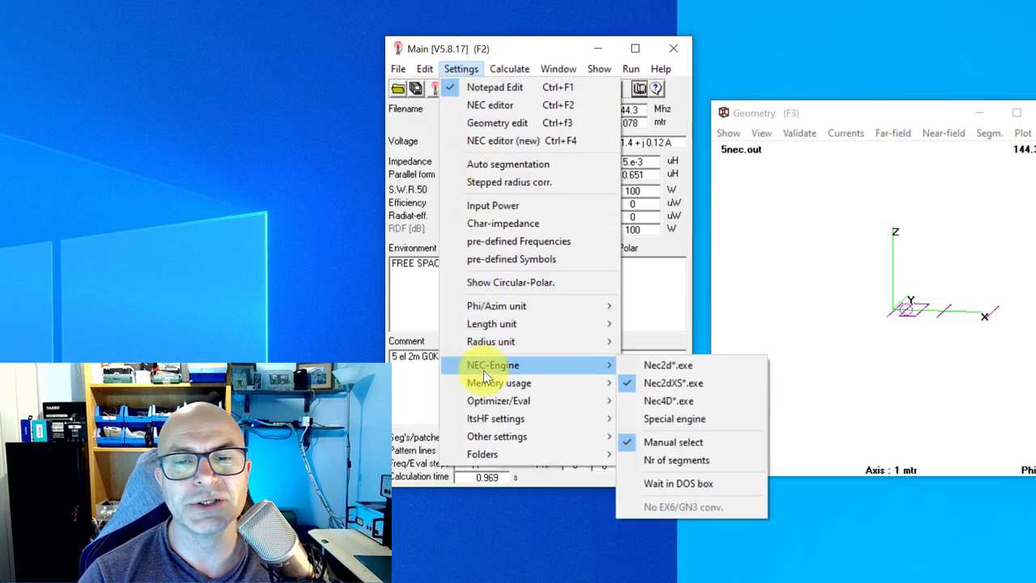
pyautogui.click(673, 402)
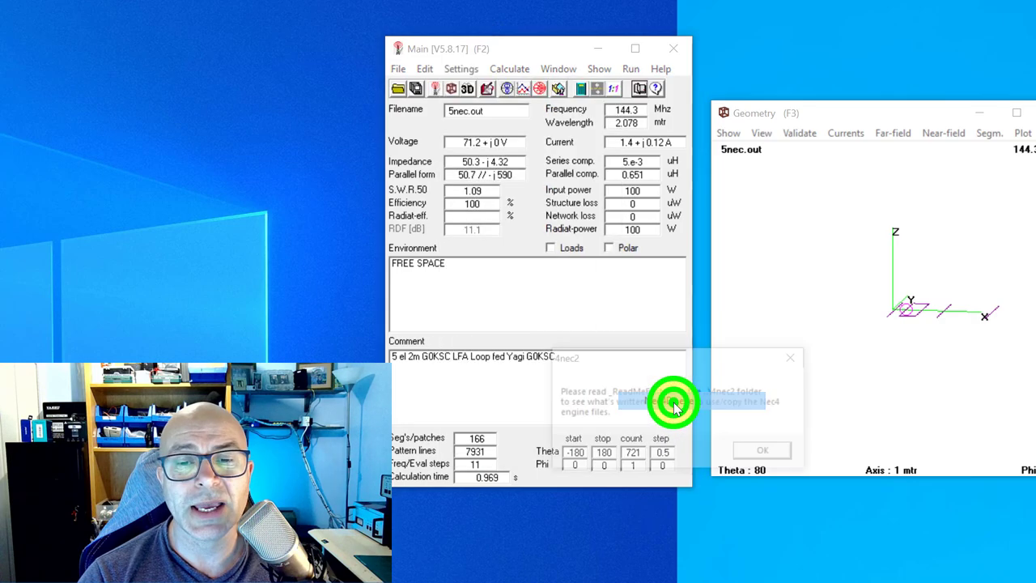
pyautogui.click(741, 454)
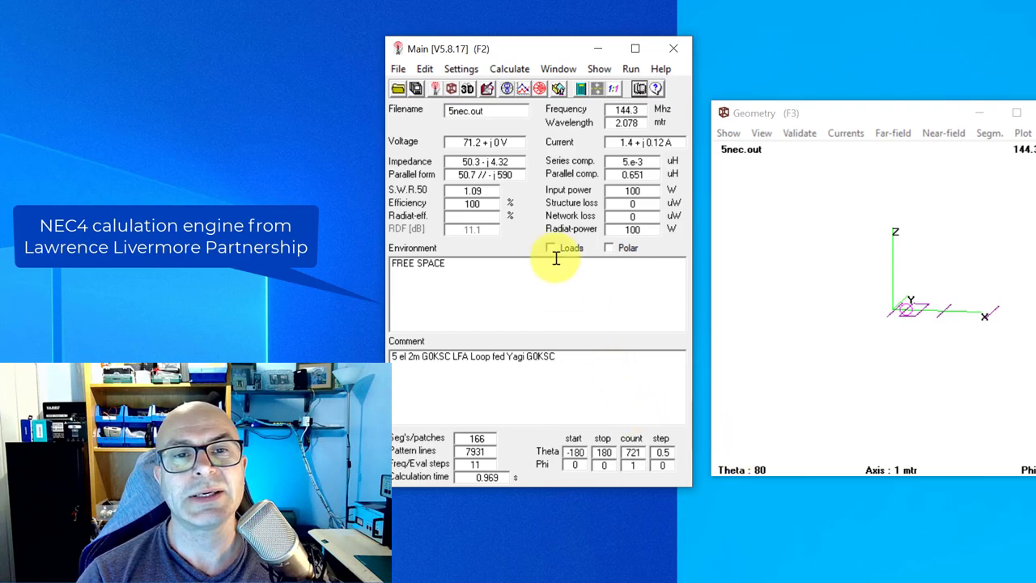
pyautogui.click(455, 72)
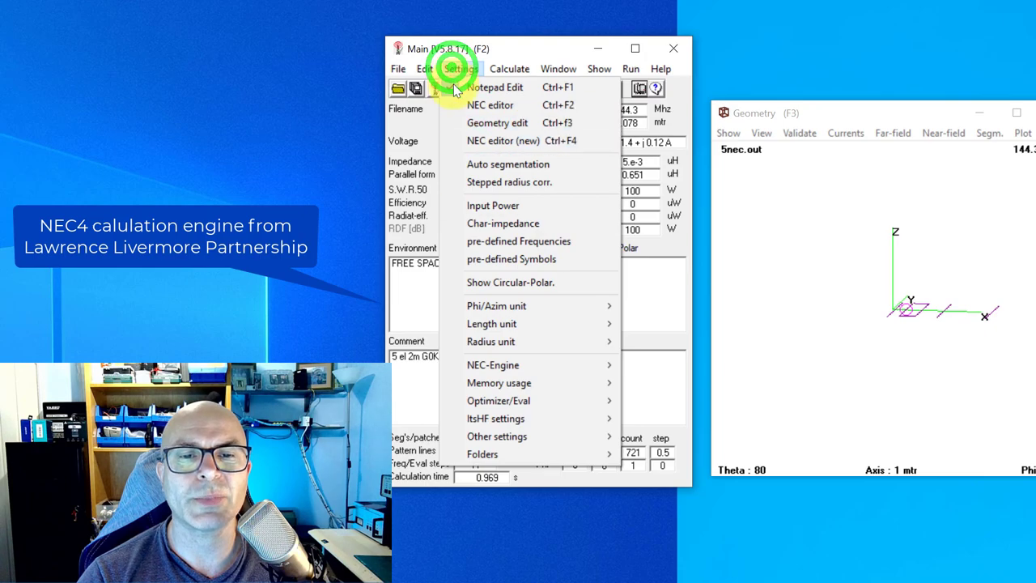
pyautogui.click(499, 50)
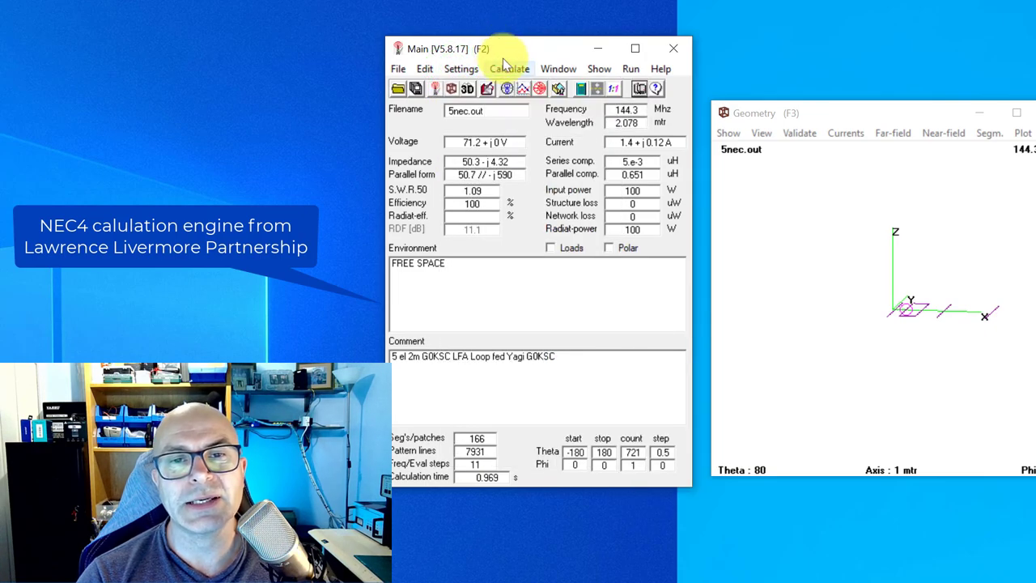
pyautogui.click(614, 88)
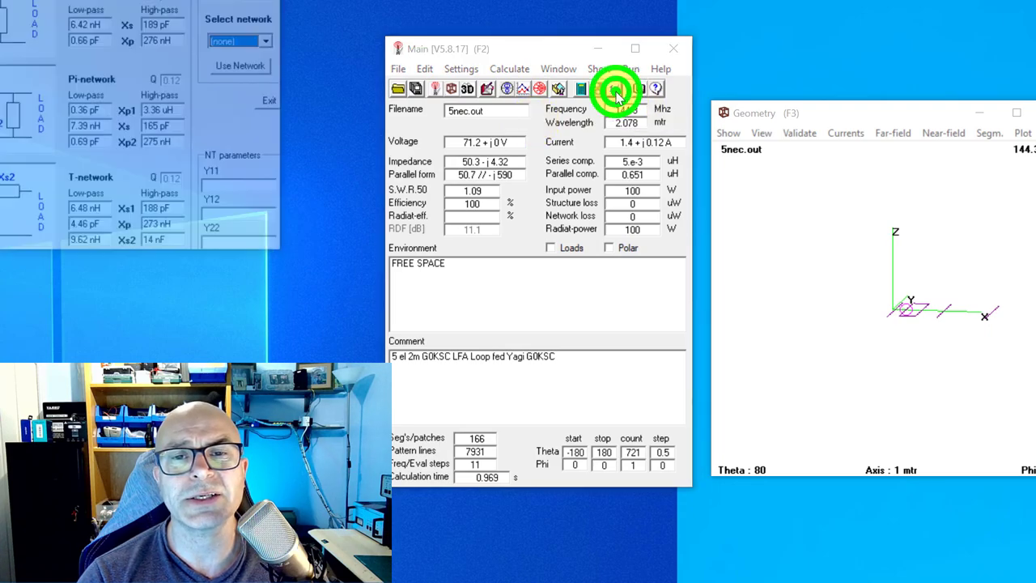
pyautogui.moveTo(96, 0); pyautogui.dragTo(986, 78)
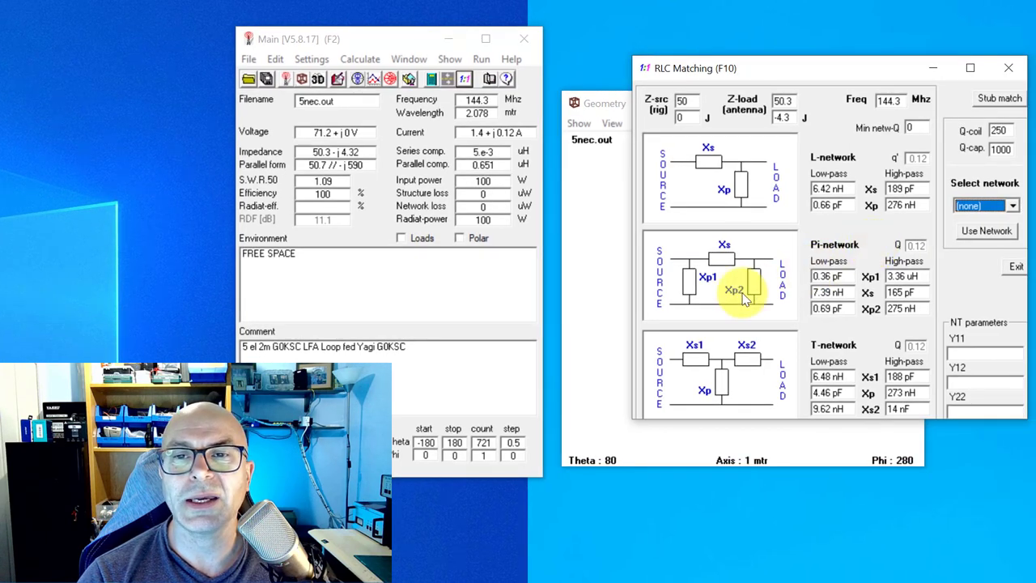
pyautogui.click(1006, 70)
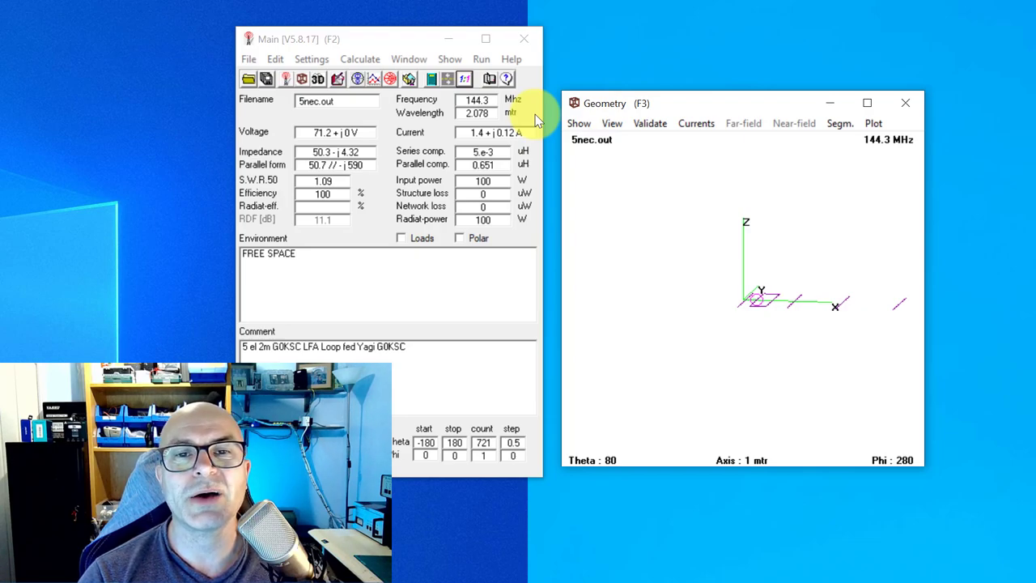
# - Open the Generate calculation settings and move them over the geometry view
pyautogui.click(429, 83)
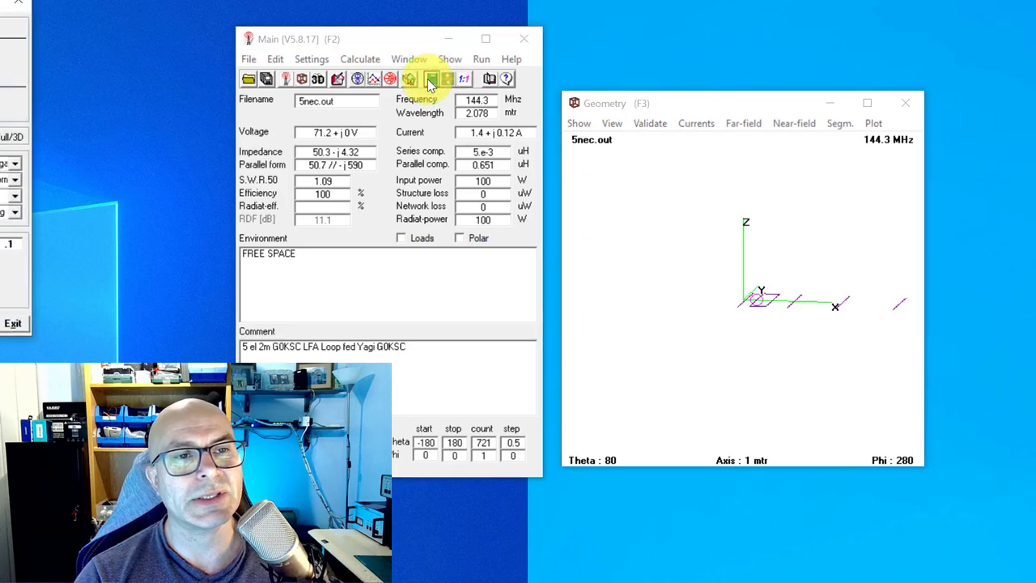
pyautogui.click(431, 83)
pyautogui.moveTo(292, 122); pyautogui.dragTo(692, 135)
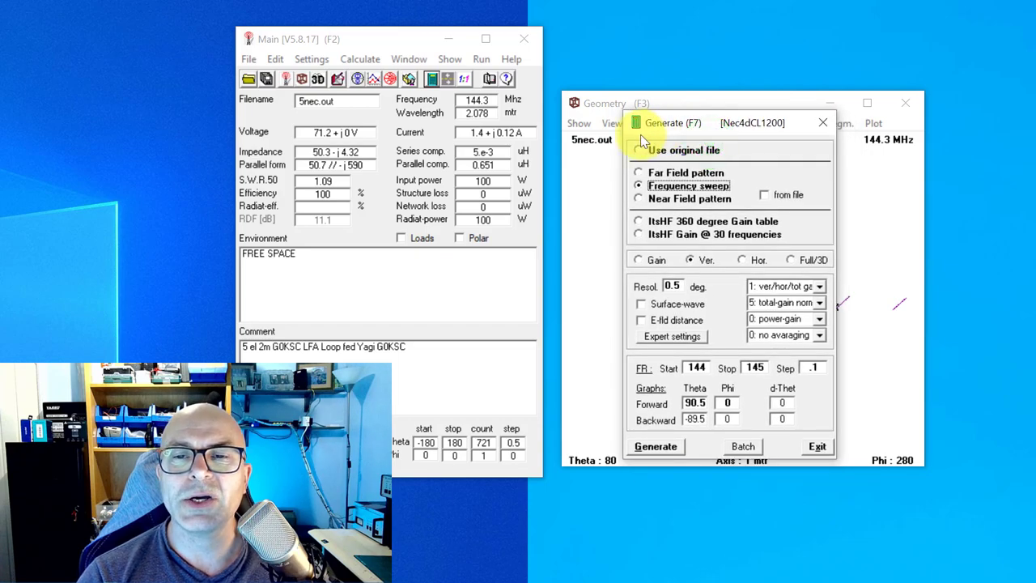
pyautogui.click(305, 61)
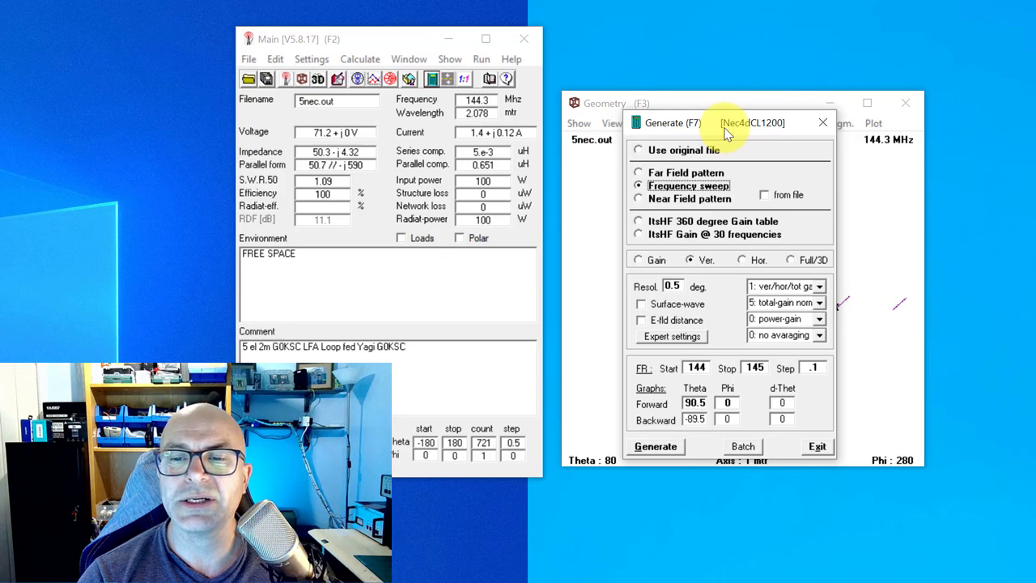
# - Close the Generate dialog and switch the calculation engine to Nec2dXS
pyautogui.click(817, 446)
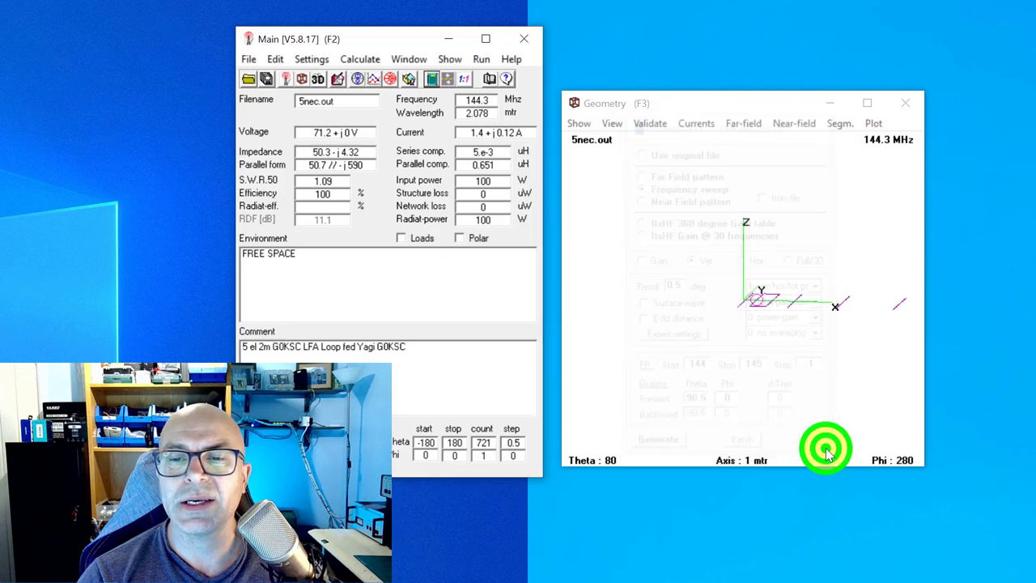
pyautogui.click(312, 59)
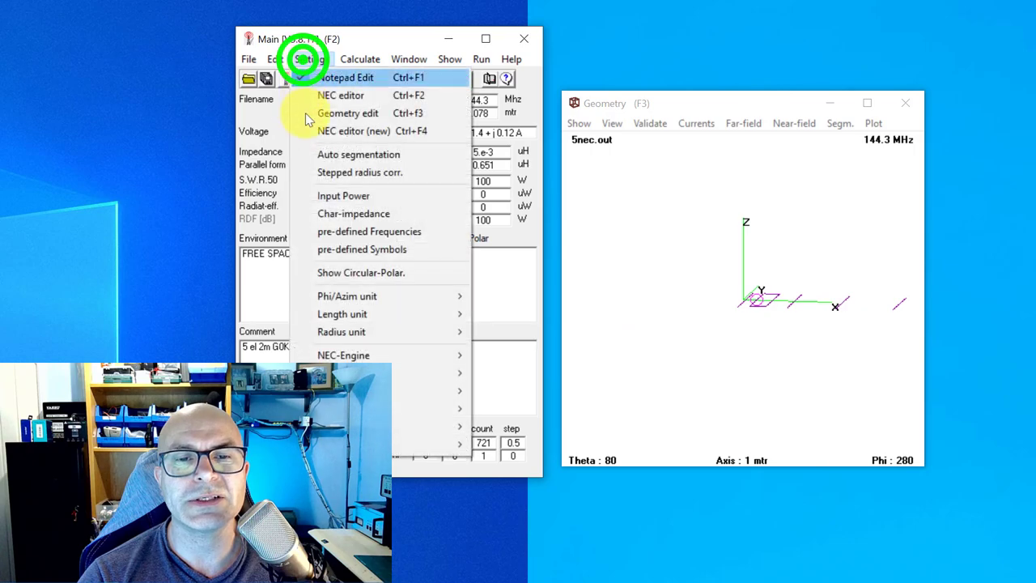
pyautogui.moveTo(318, 359)
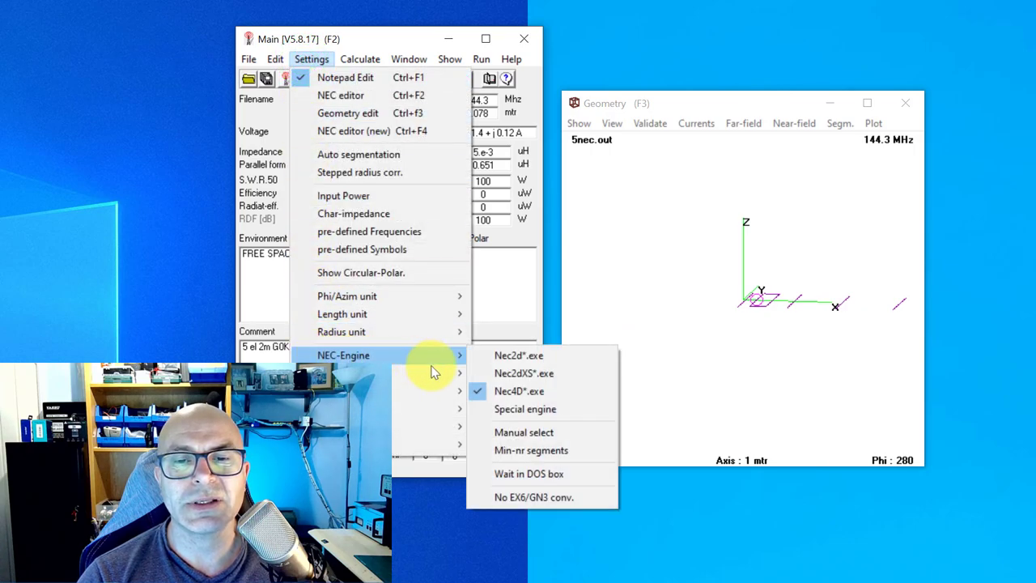
pyautogui.click(500, 372)
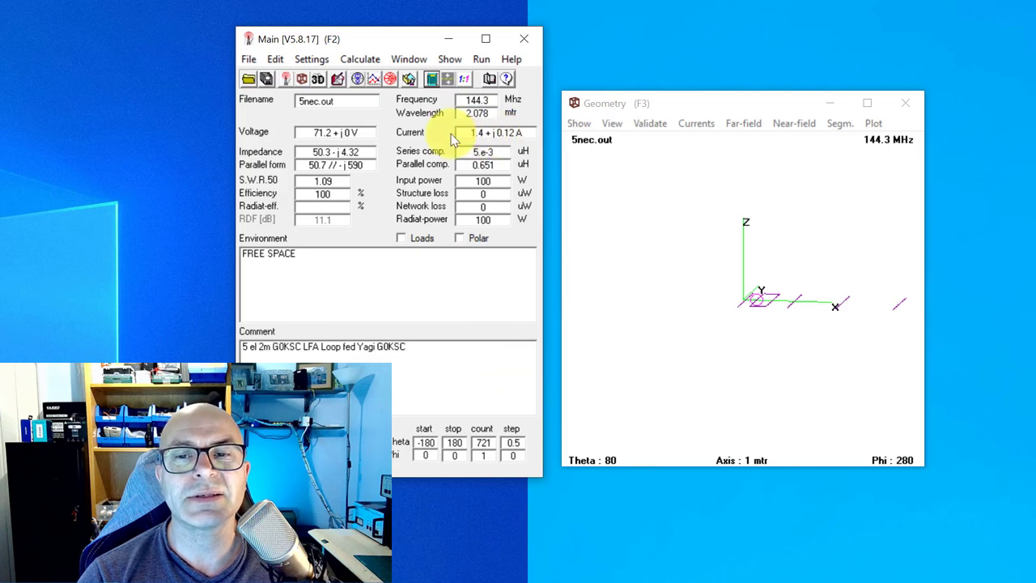
# - Reopen the calculation settings to confirm the Nec2dXS1k5 engine, then close them
pyautogui.click(431, 78)
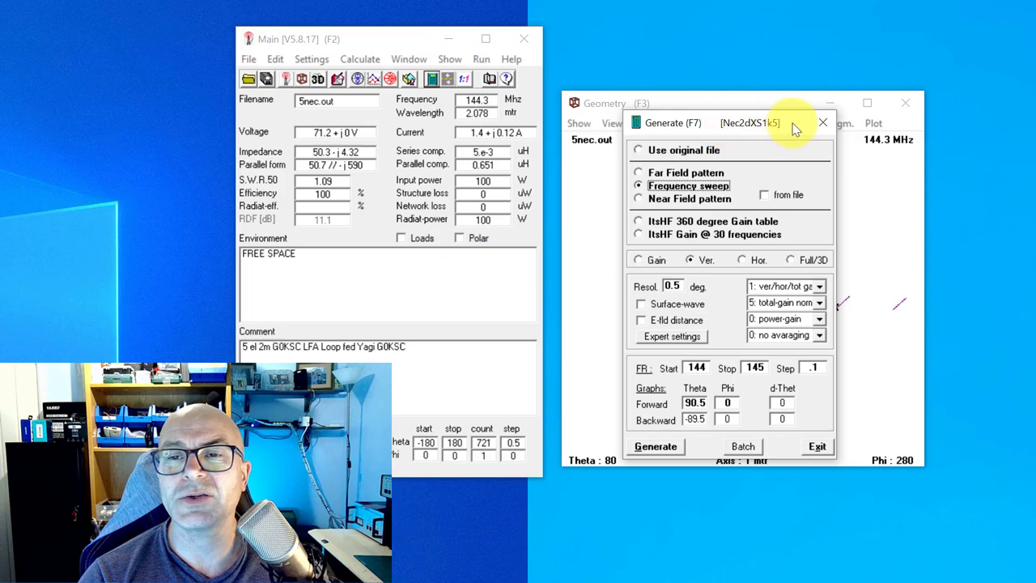
pyautogui.moveTo(796, 130); pyautogui.dragTo(494, 92)
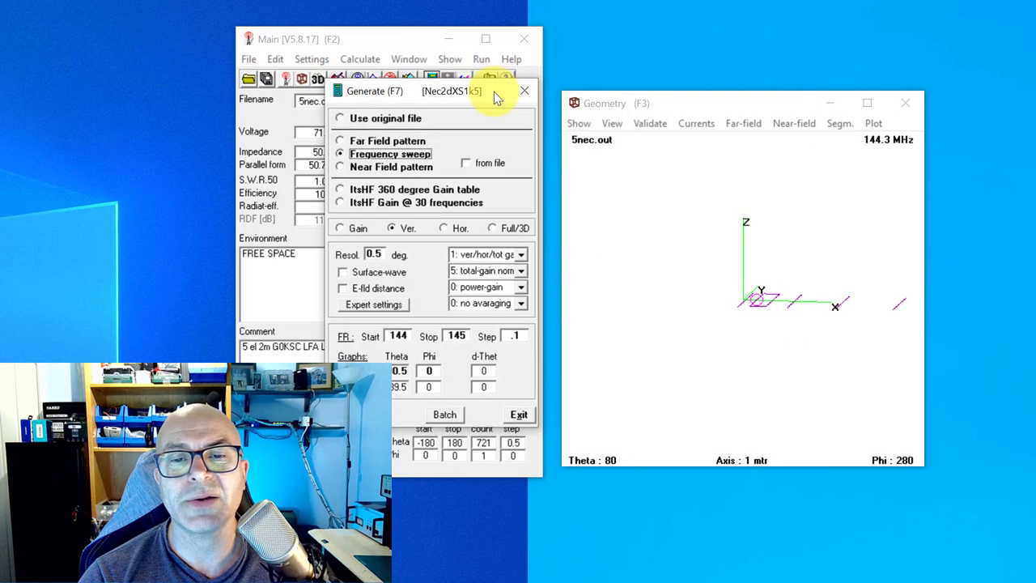
pyautogui.click(525, 411)
# - Orbit the Yagi model, zoom in, and shift it left and down in the geometry view
pyautogui.moveTo(683, 281); pyautogui.dragTo(640, 307)
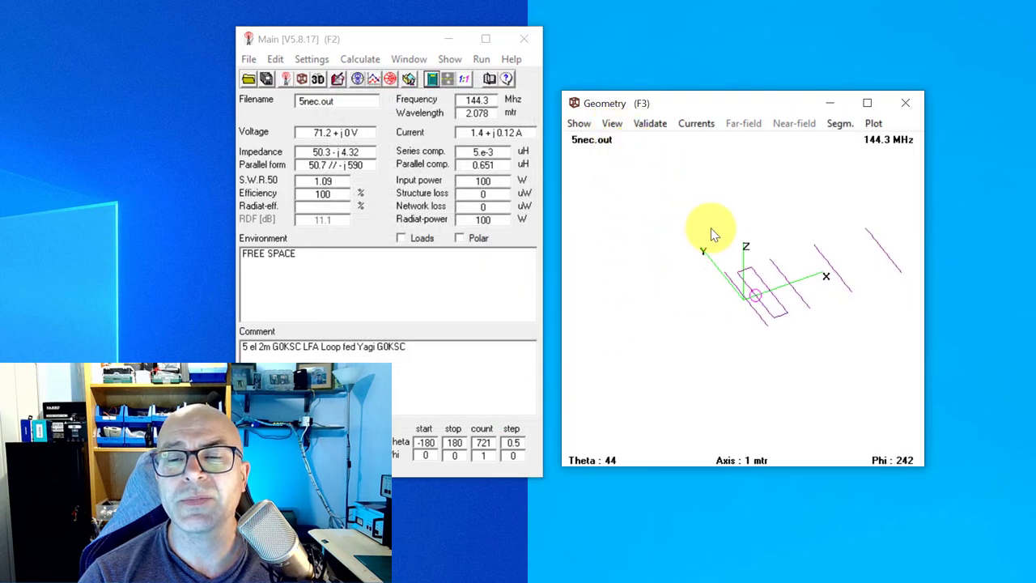
pyautogui.moveTo(711, 233)
pyautogui.mouseDown()
pyautogui.moveTo(687, 219)
pyautogui.moveTo(715, 213)
pyautogui.moveTo(720, 229)
pyautogui.moveTo(681, 238)
pyautogui.moveTo(720, 199)
pyautogui.moveTo(730, 222)
pyautogui.moveTo(664, 224)
pyautogui.moveTo(689, 203)
pyautogui.moveTo(704, 234)
pyautogui.mouseUp()
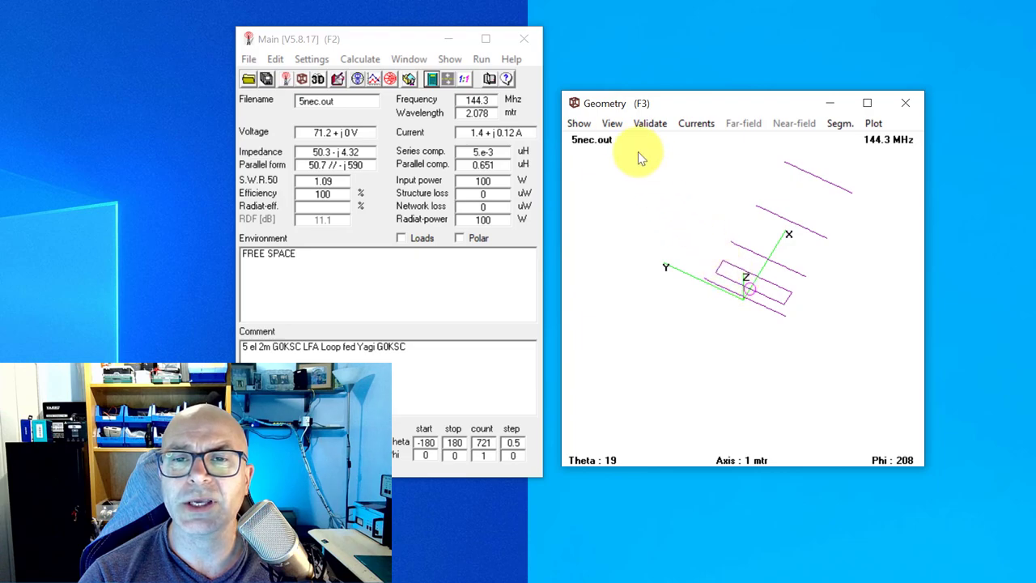
pyautogui.click(615, 124)
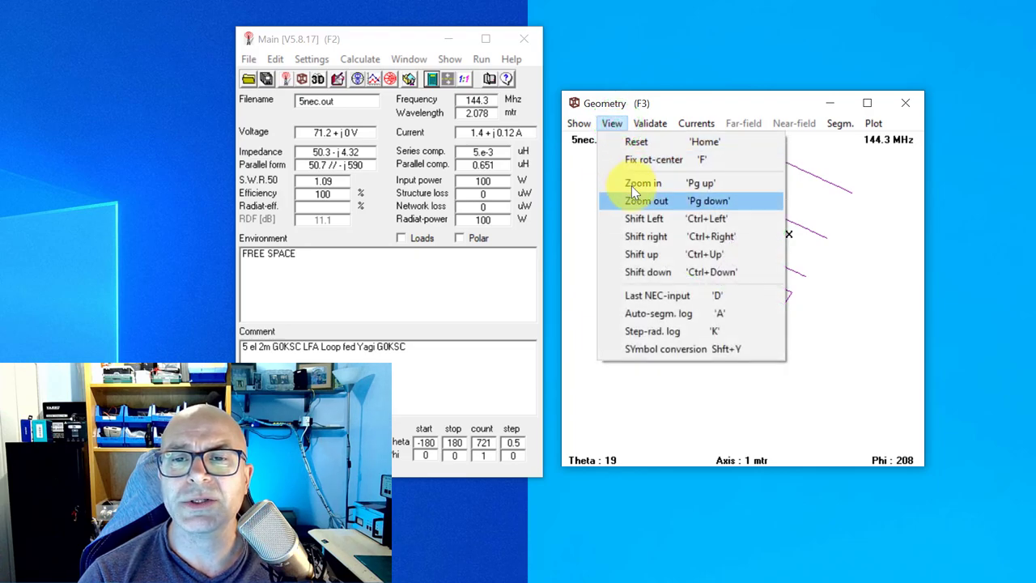
pyautogui.click(632, 184)
pyautogui.click(611, 125)
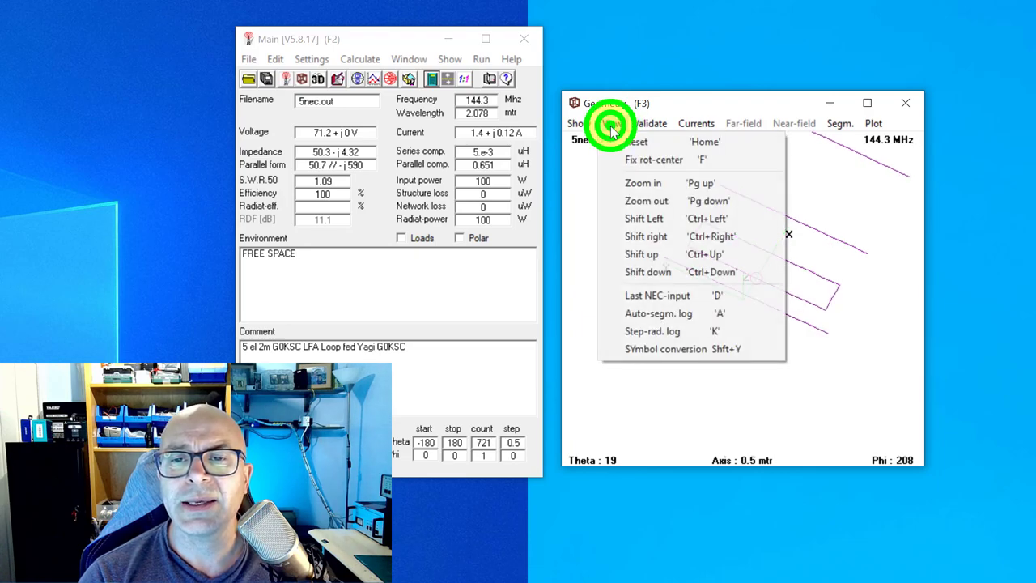
pyautogui.click(621, 218)
pyautogui.click(612, 124)
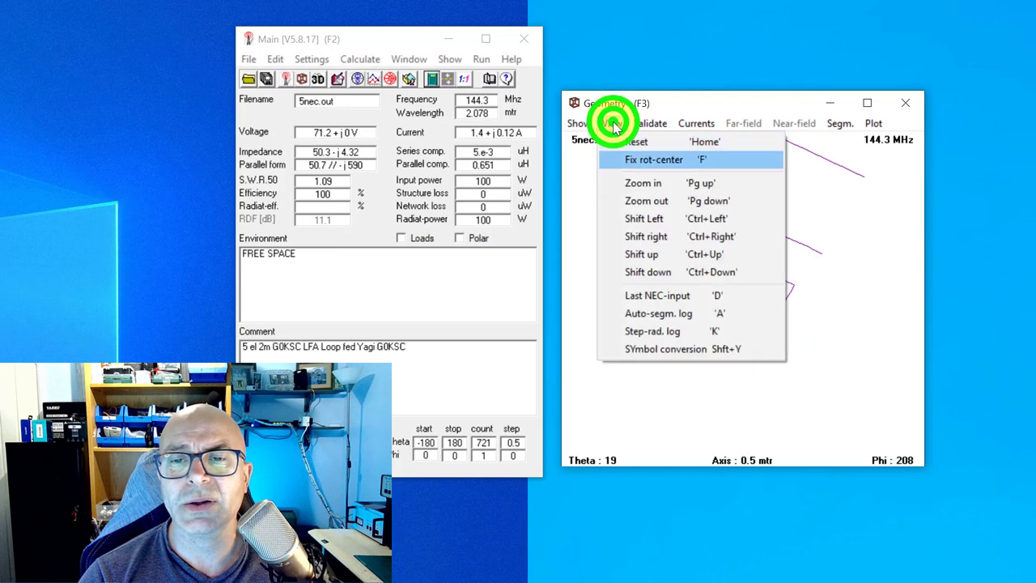
pyautogui.click(621, 271)
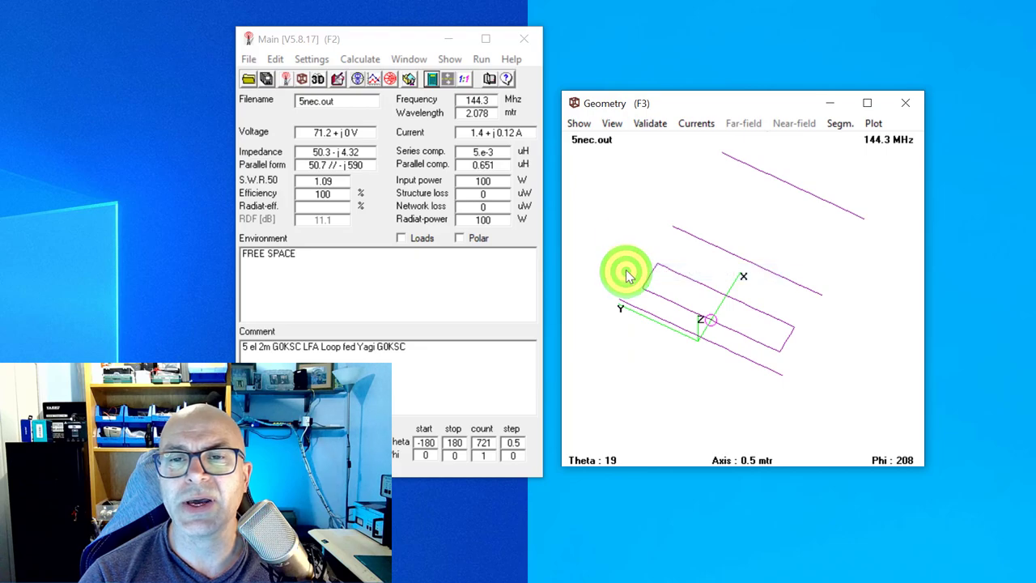
pyautogui.click(612, 123)
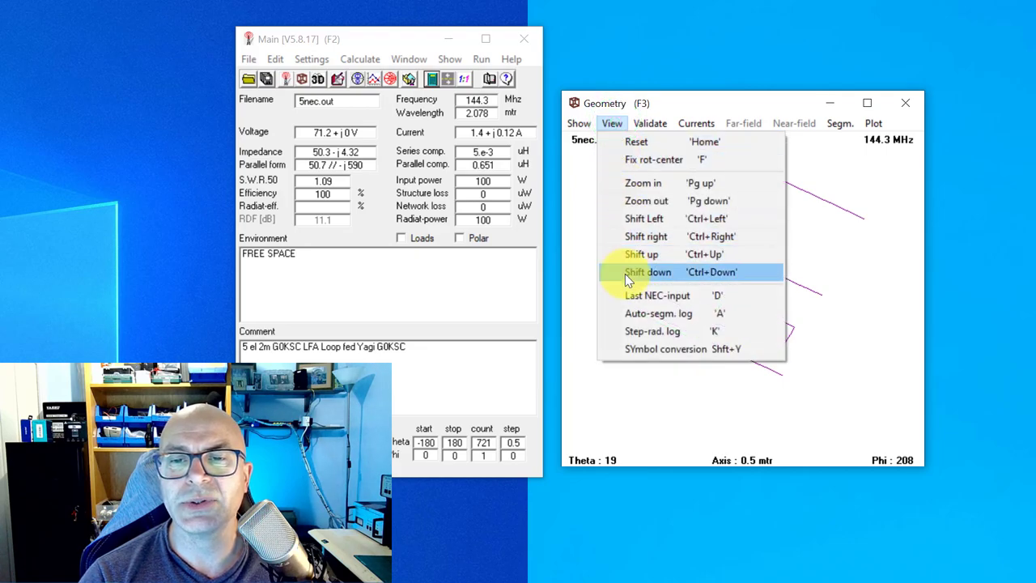
pyautogui.click(624, 274)
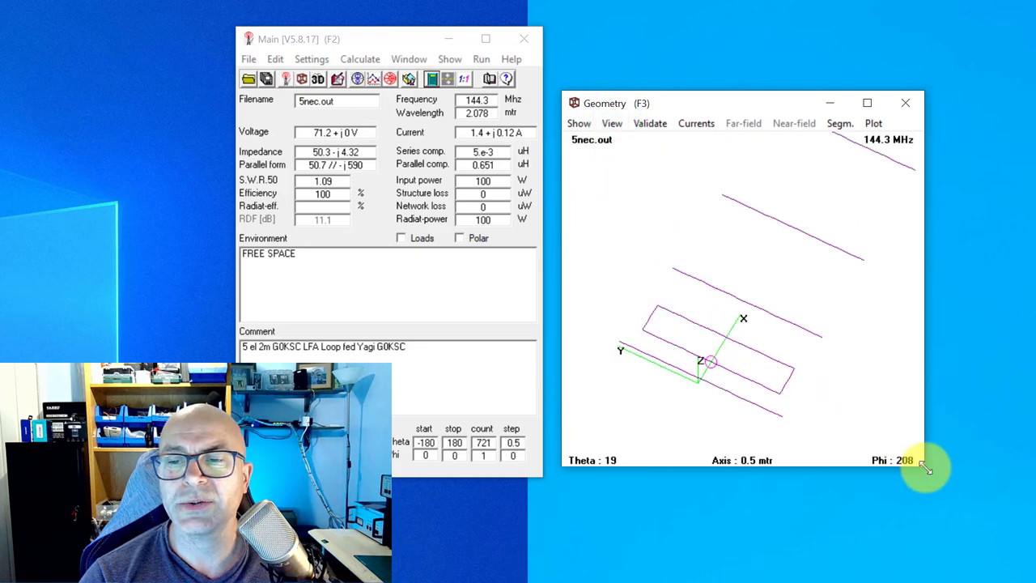
# - Enlarge the geometry window, lower and orbit the model side-on, then reopen the calculation settings
pyautogui.moveTo(924, 467)
pyautogui.mouseDown()
pyautogui.moveTo(967, 490)
pyautogui.moveTo(1000, 538)
pyautogui.moveTo(982, 539)
pyautogui.moveTo(967, 510)
pyautogui.mouseUp()
pyautogui.click(612, 123)
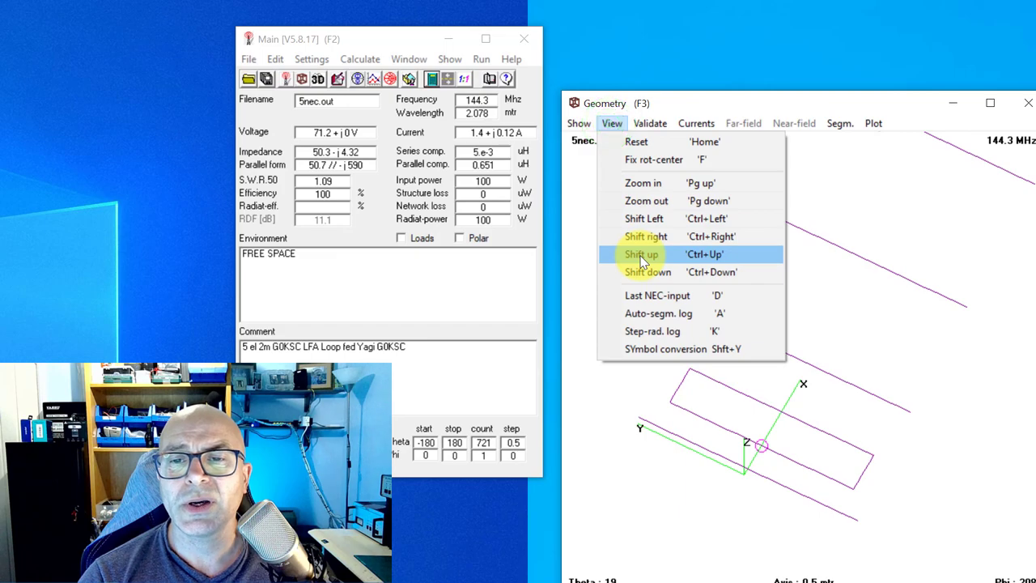
pyautogui.click(642, 272)
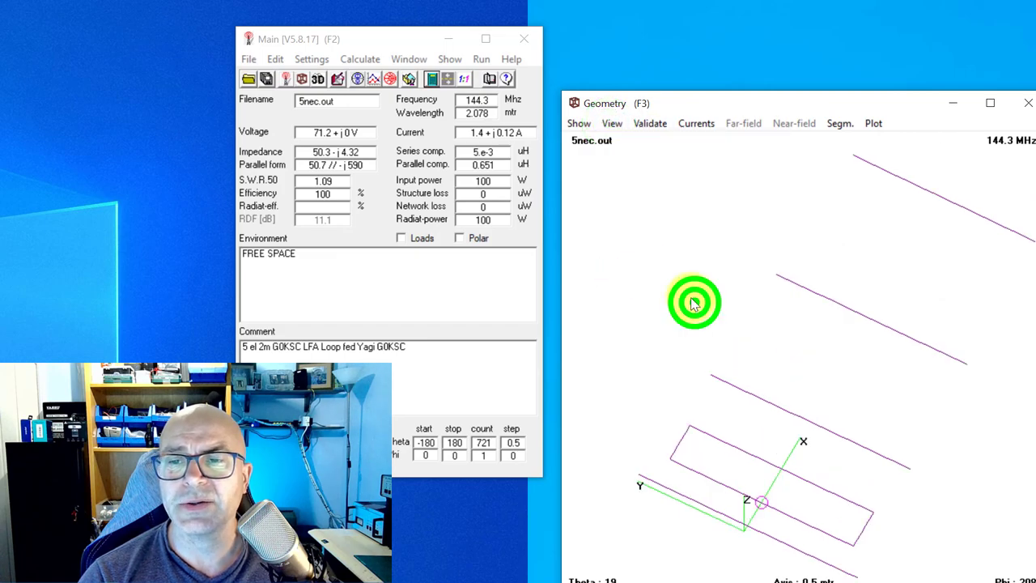
pyautogui.moveTo(693, 302); pyautogui.dragTo(680, 276)
pyautogui.click(430, 79)
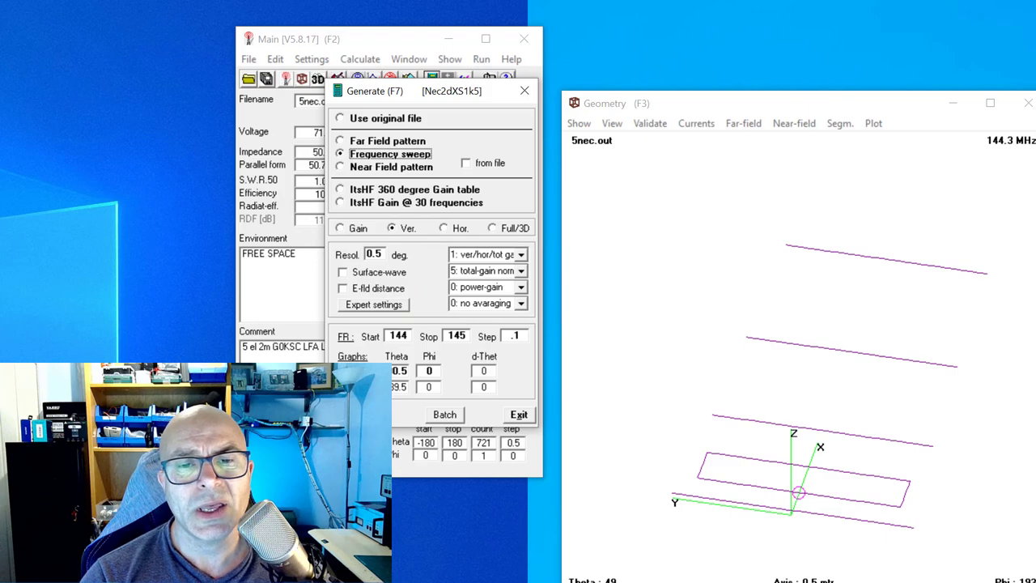
# - Run the 144–145 MHz frequency sweep twice, then reopen the calculation settings
pyautogui.press('Return')
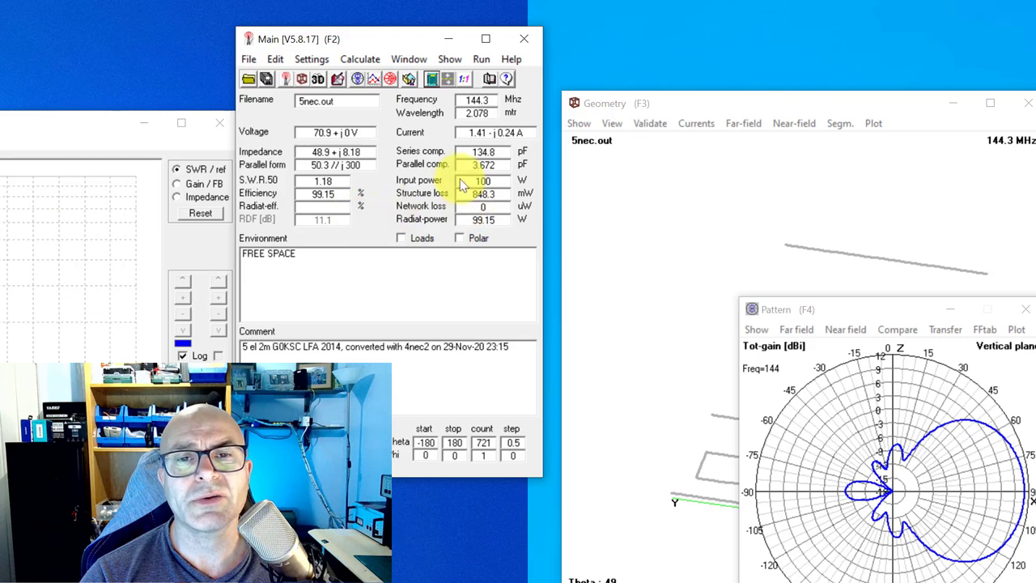
pyautogui.click(429, 81)
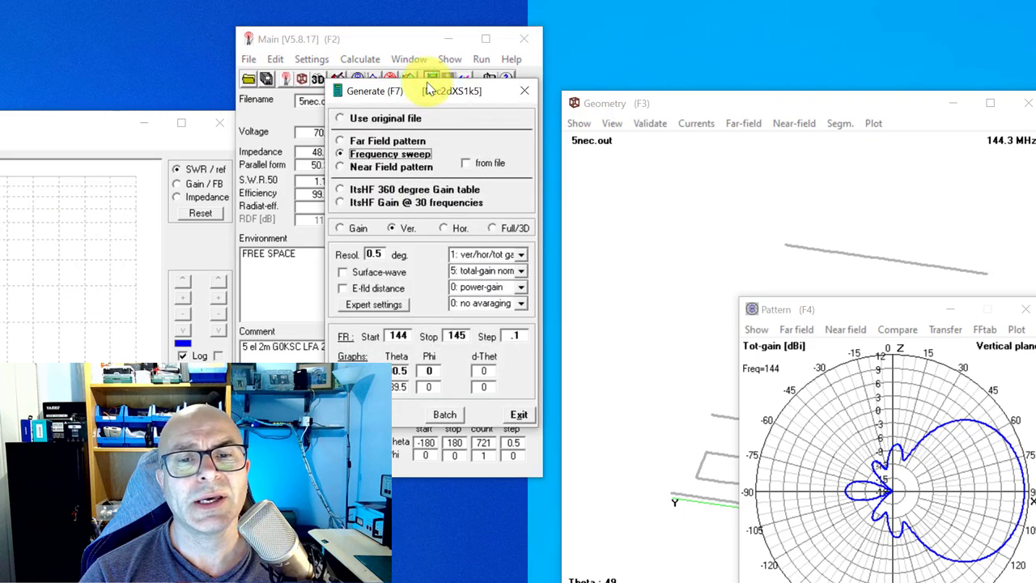
pyautogui.click(370, 414)
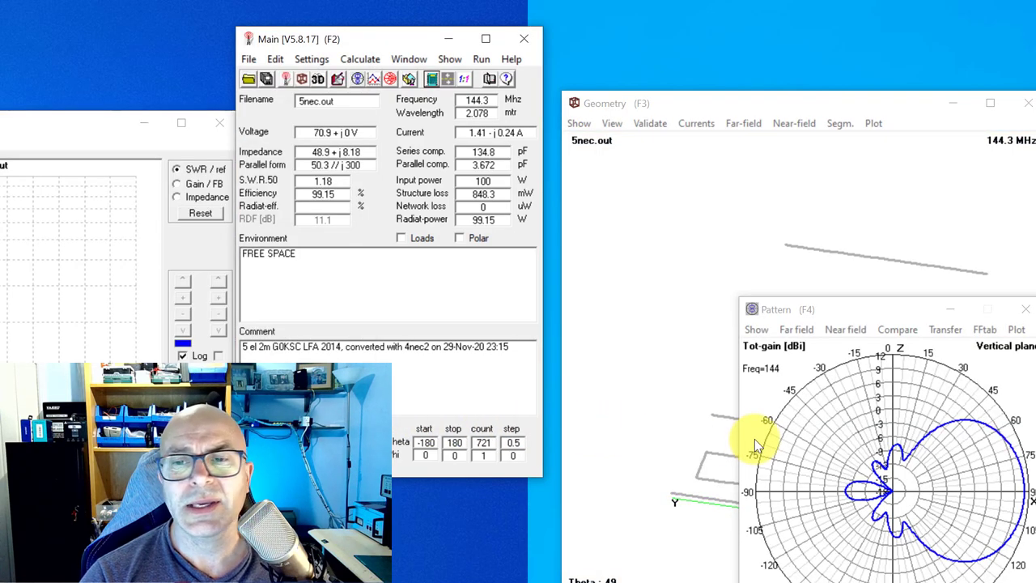
pyautogui.click(431, 80)
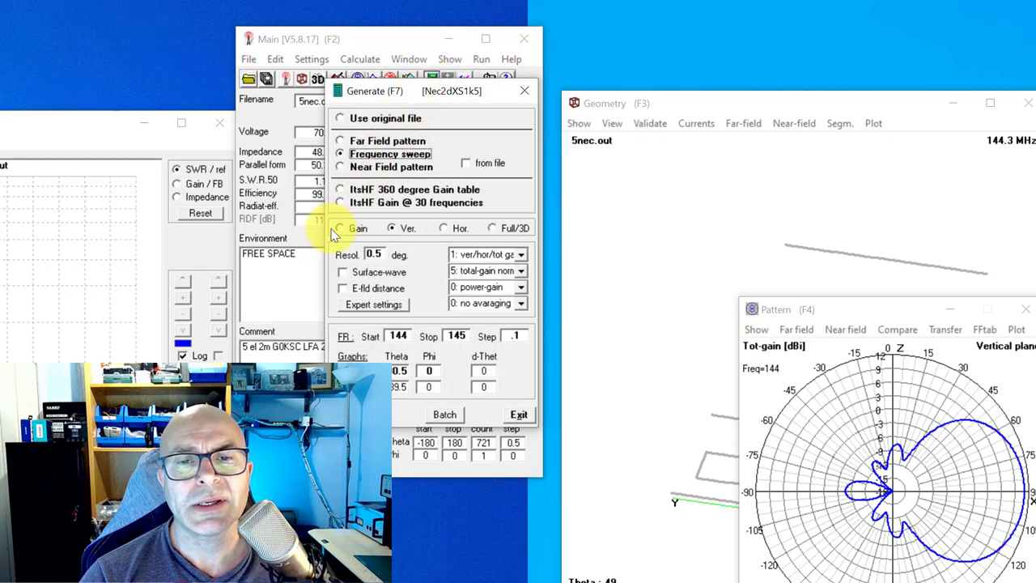
# - Generate the full far-field pattern at 144.3 MHz, accepting the reduced-resolution warning
pyautogui.click(340, 140)
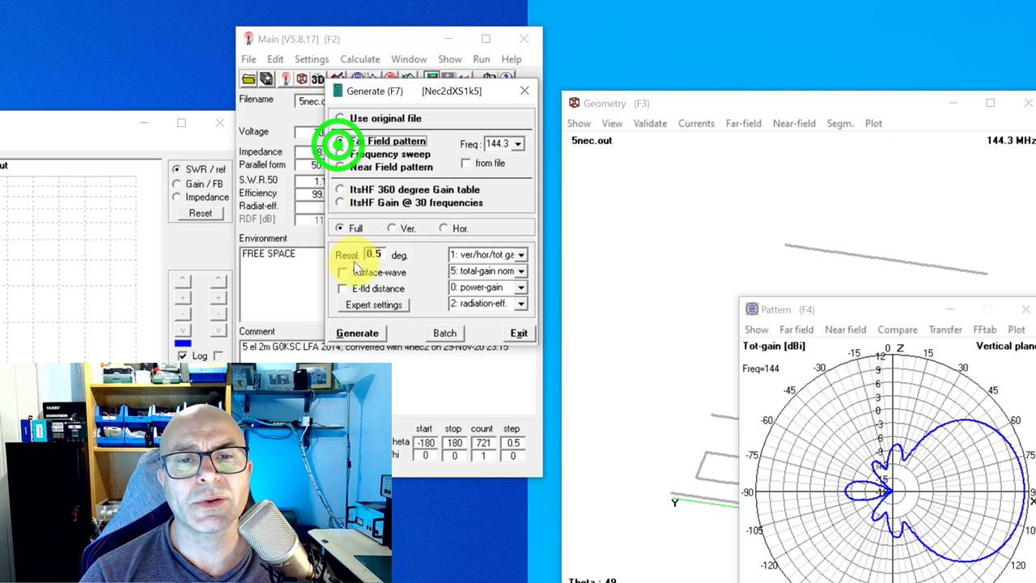
pyautogui.click(356, 334)
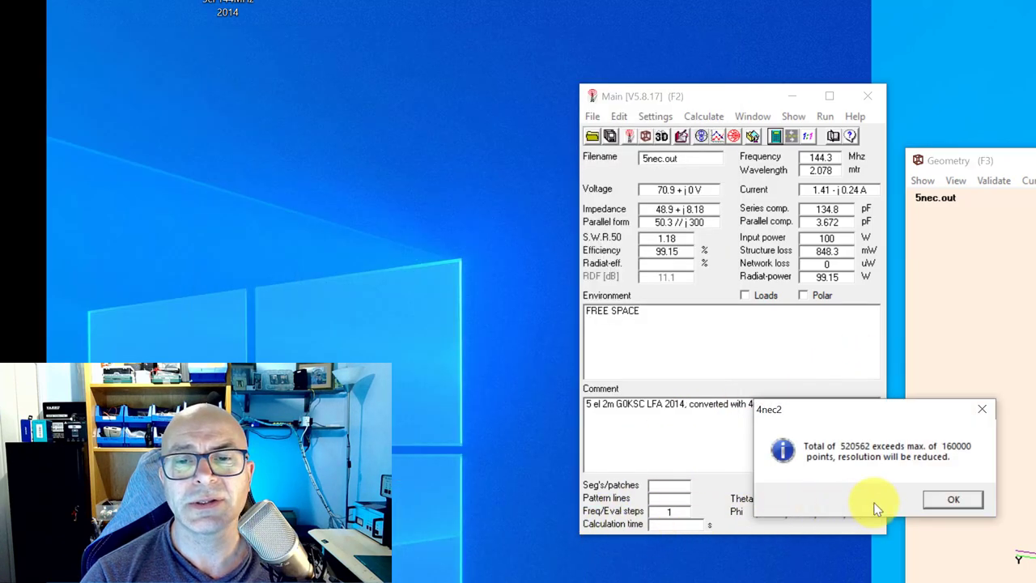
pyautogui.click(936, 496)
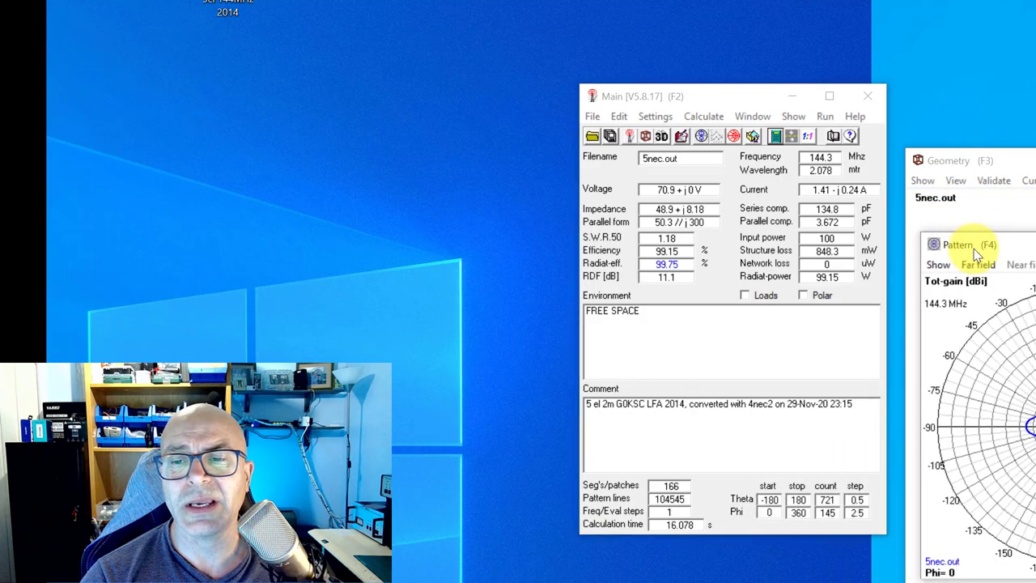
pyautogui.click(774, 135)
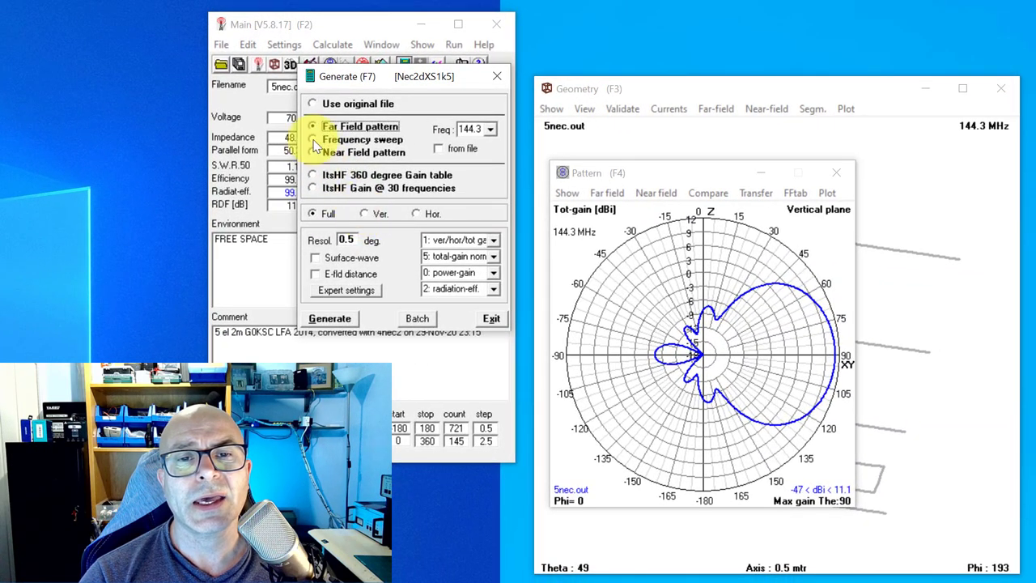
# - Rerun the 144–145 MHz sweep, then move and enlarge the vertical-plane pattern plot
pyautogui.click(313, 140)
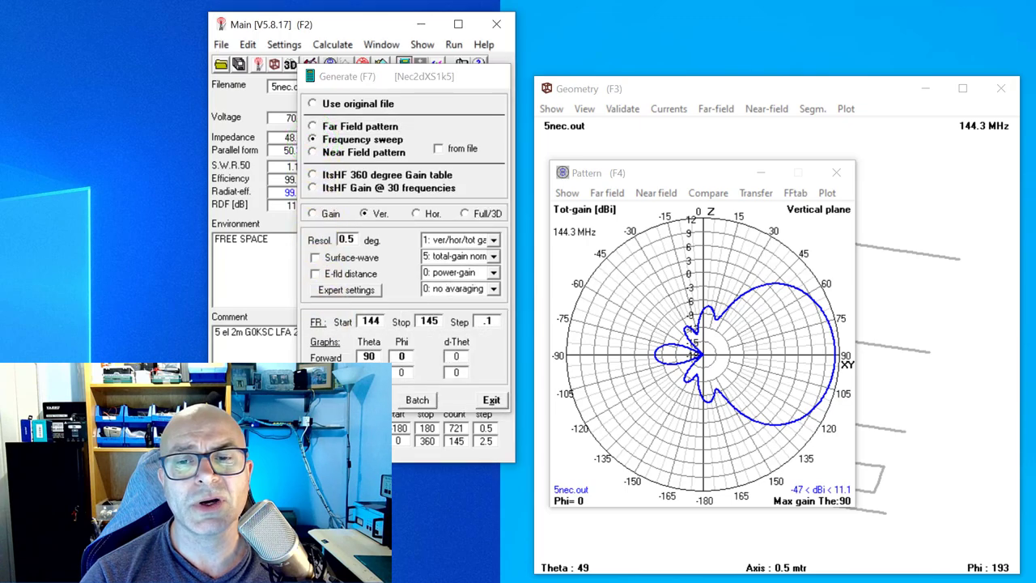
pyautogui.click(344, 400)
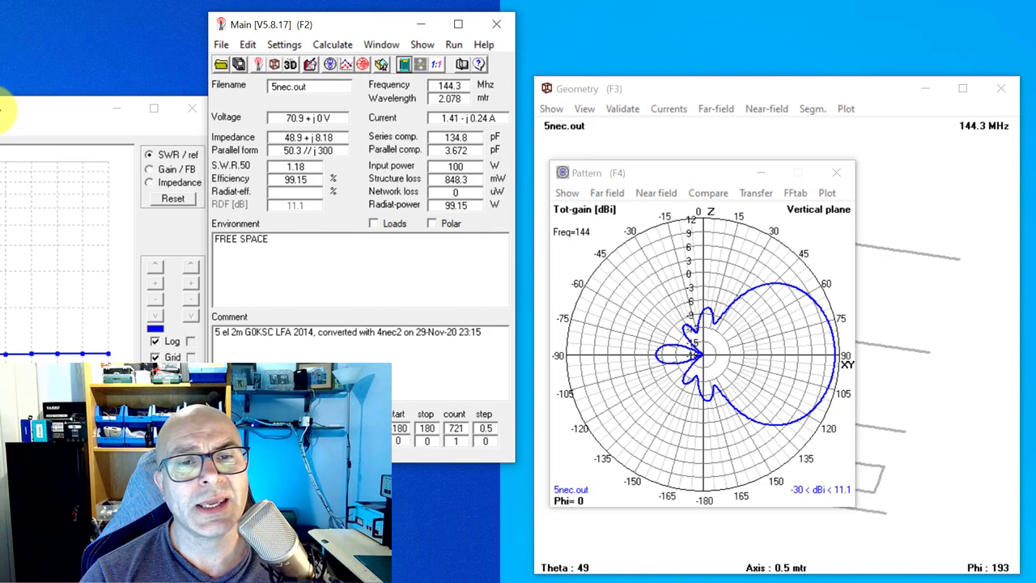
pyautogui.moveTo(673, 176); pyautogui.dragTo(766, 154)
pyautogui.moveTo(641, 482); pyautogui.dragTo(613, 485)
pyautogui.moveTo(884, 380); pyautogui.dragTo(939, 382)
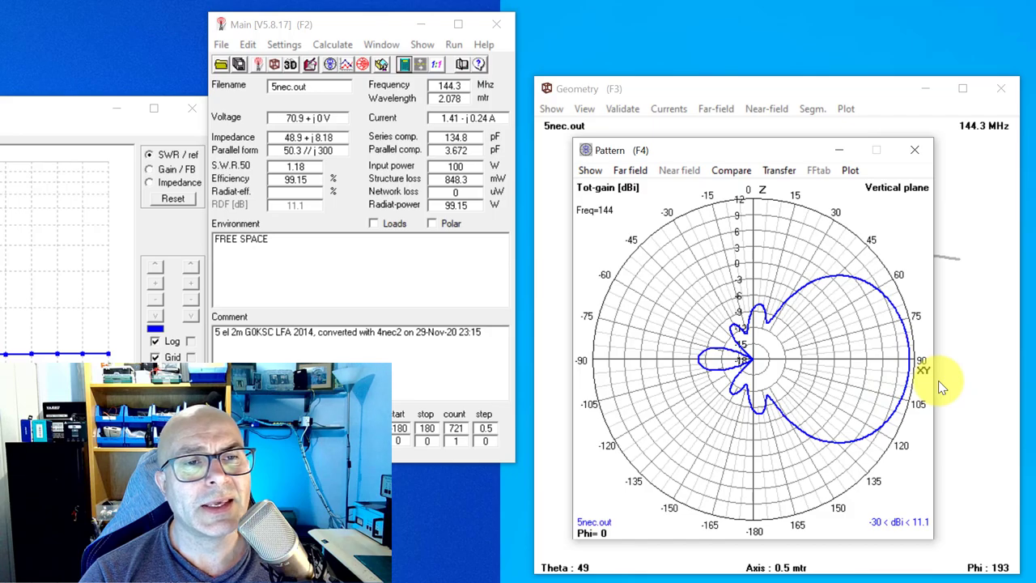
# - Bring the SWR and reflection plots forward, widen them and make them shorter
pyautogui.click(208, 478)
pyautogui.moveTo(418, 447); pyautogui.dragTo(662, 455)
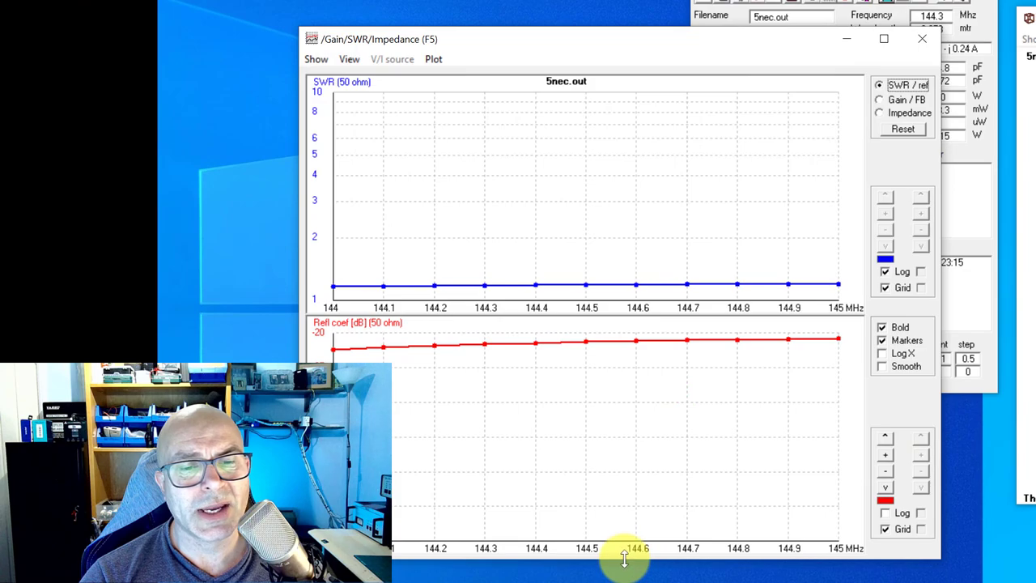
pyautogui.moveTo(624, 558); pyautogui.dragTo(647, 430)
# - Read SWR and reflection at 144.2 through 144.9 MHz, then open the program settings
pyautogui.click(433, 224)
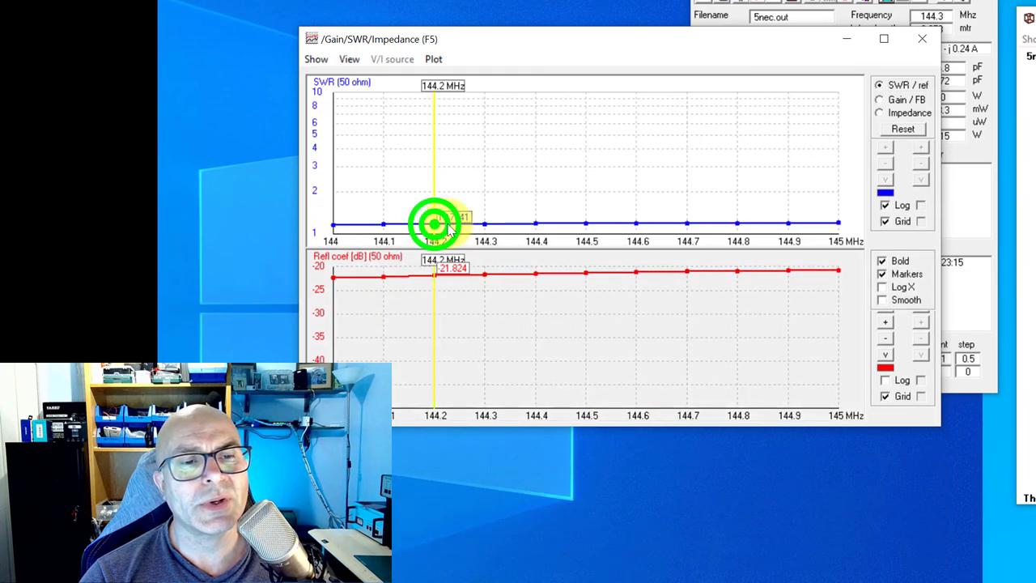
pyautogui.click(483, 224)
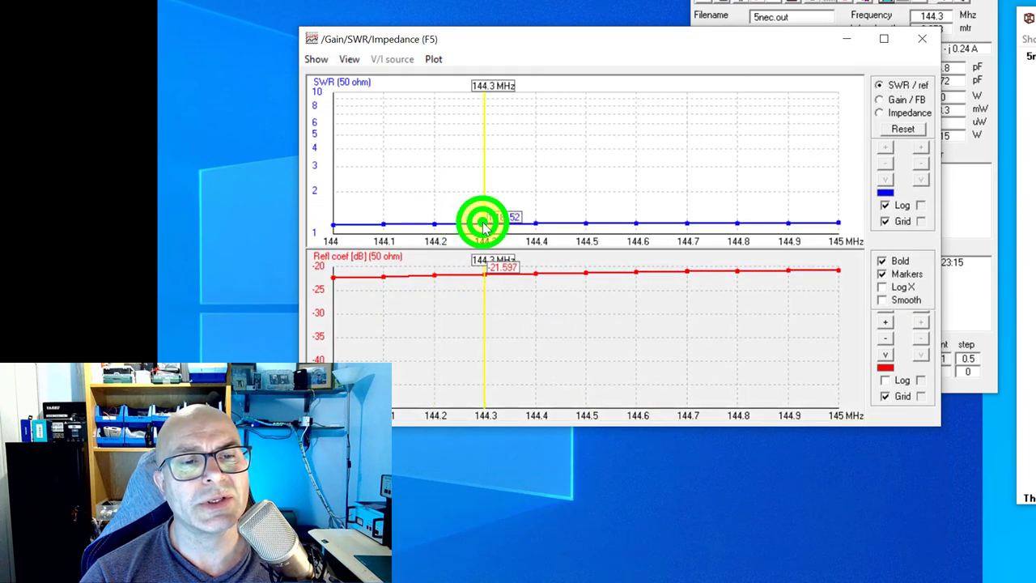
pyautogui.click(534, 224)
pyautogui.click(585, 232)
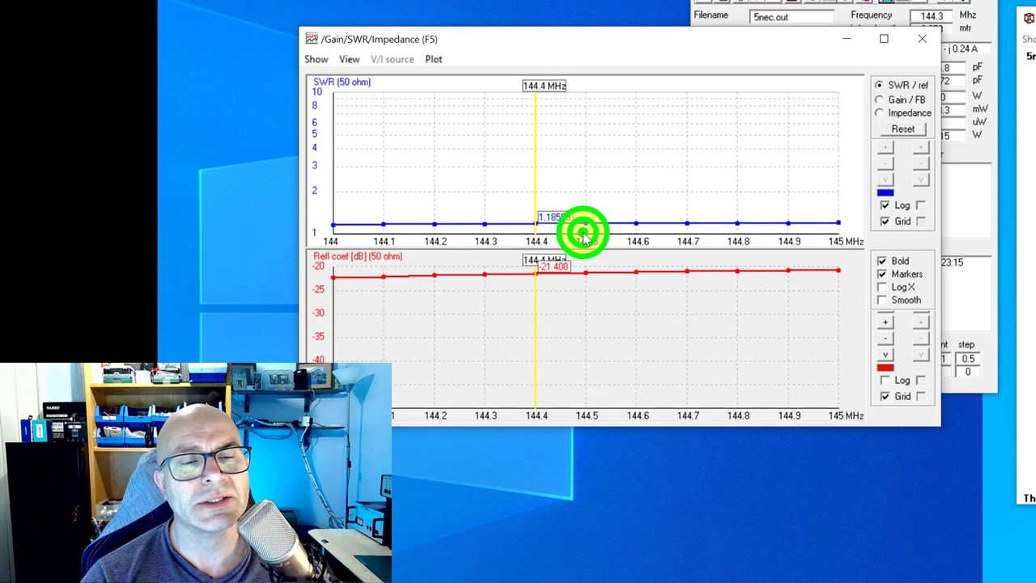
pyautogui.click(636, 226)
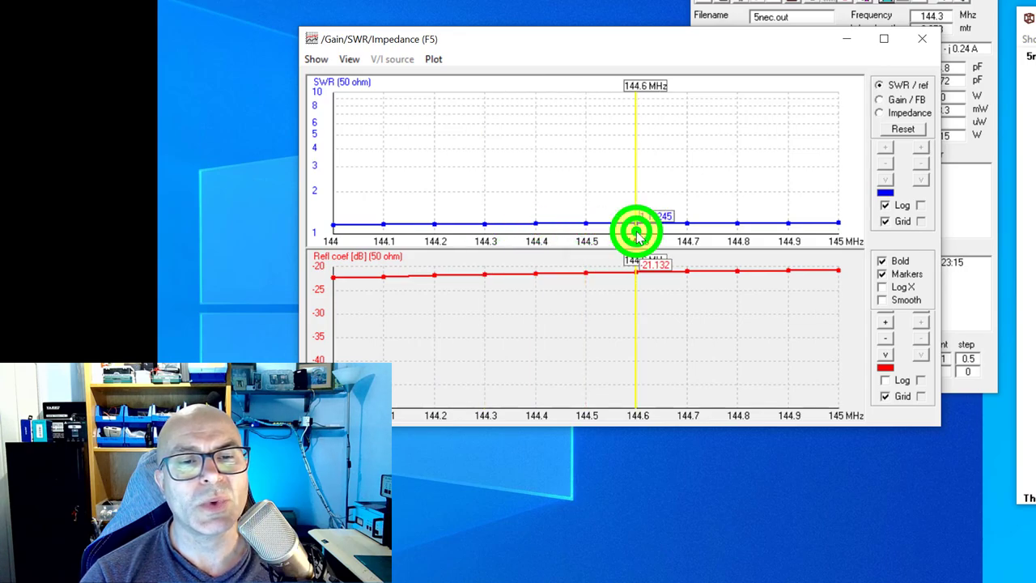
pyautogui.click(687, 228)
pyautogui.click(737, 231)
pyautogui.click(788, 231)
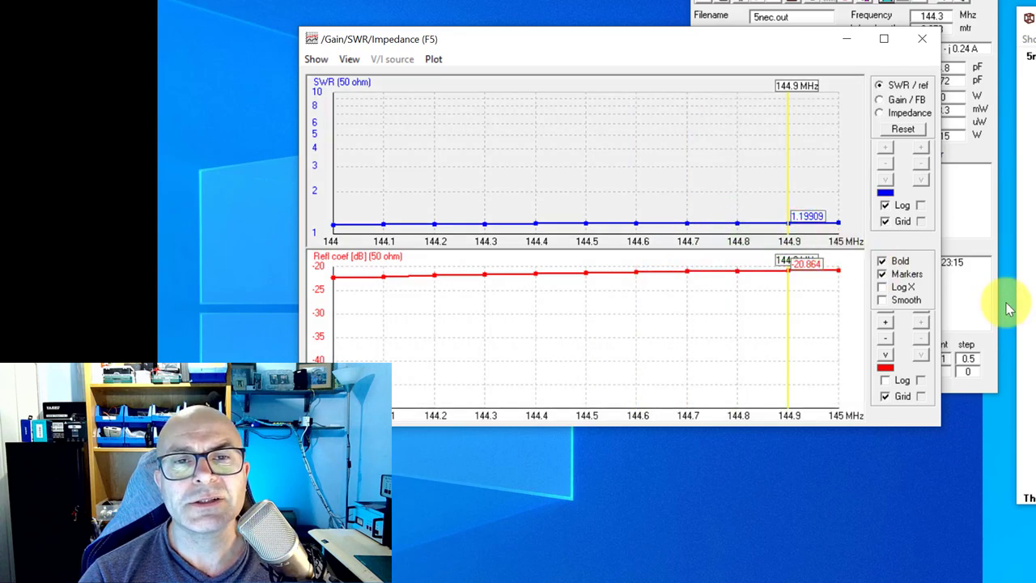
pyautogui.click(979, 283)
pyautogui.click(757, 2)
# - Switch the engine to NEC-4 and rerun the 144–145 MHz frequency sweep
pyautogui.moveTo(795, 275)
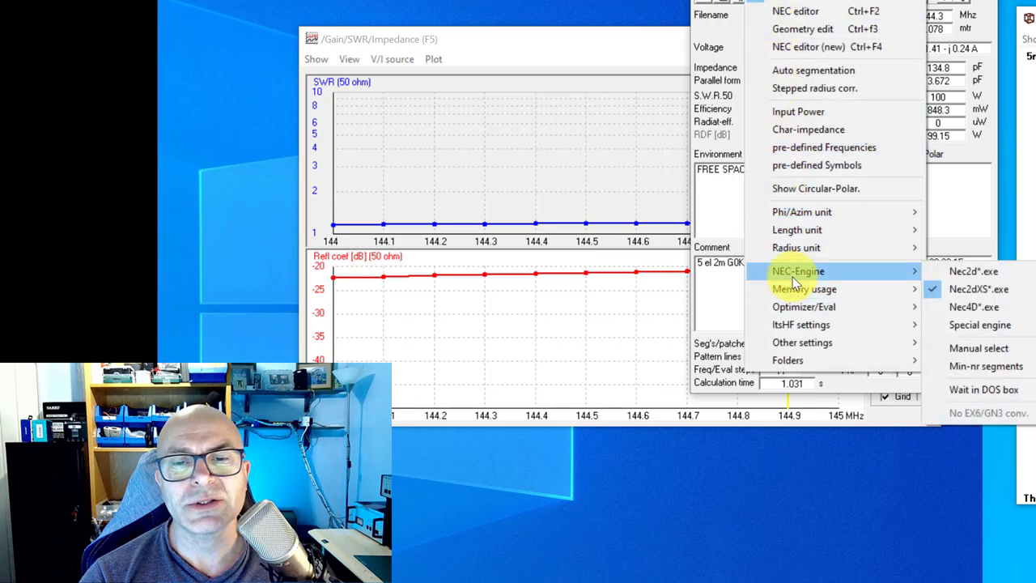
pyautogui.click(955, 303)
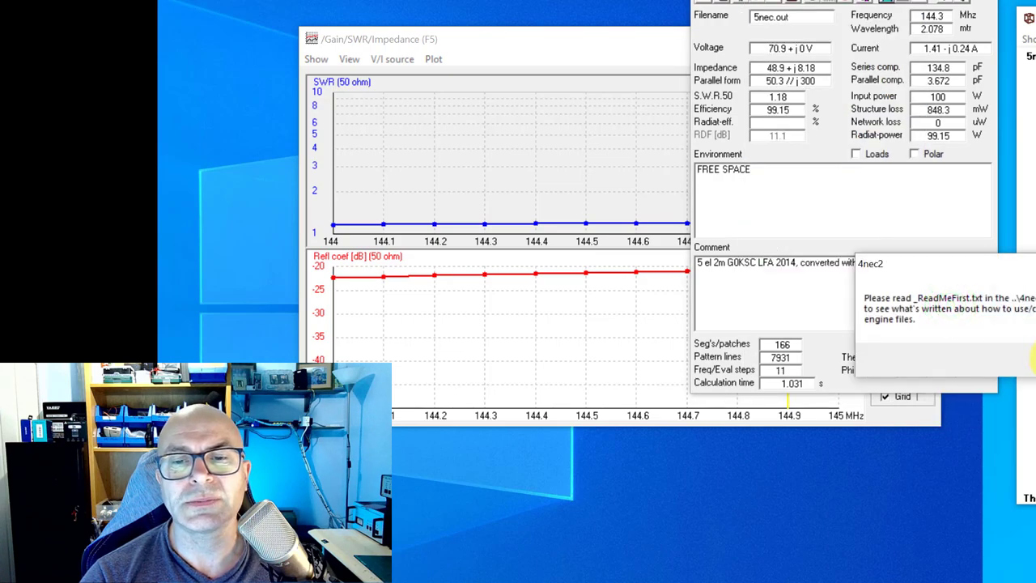
pyautogui.click(1031, 359)
pyautogui.click(888, 6)
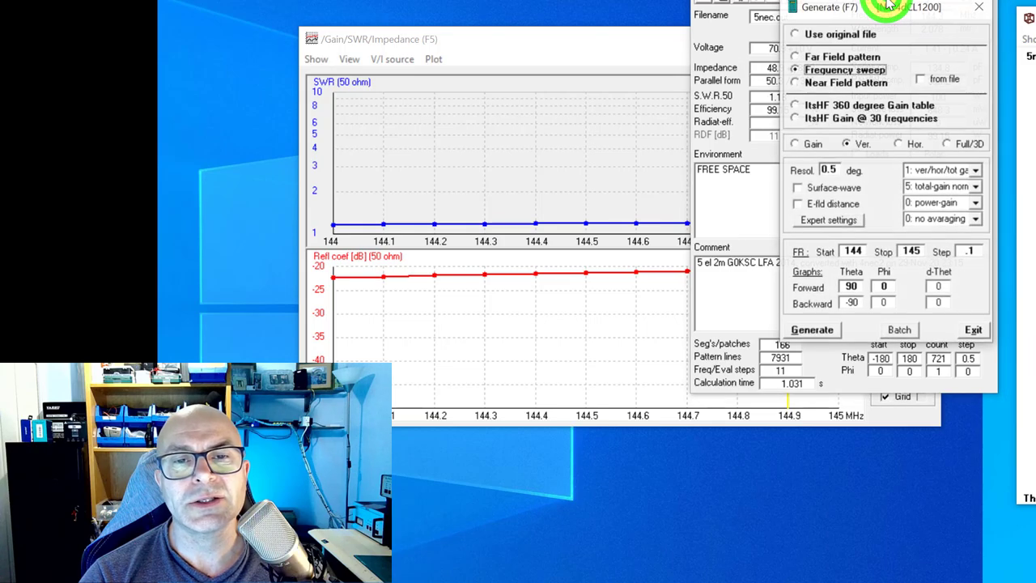
pyautogui.click(812, 331)
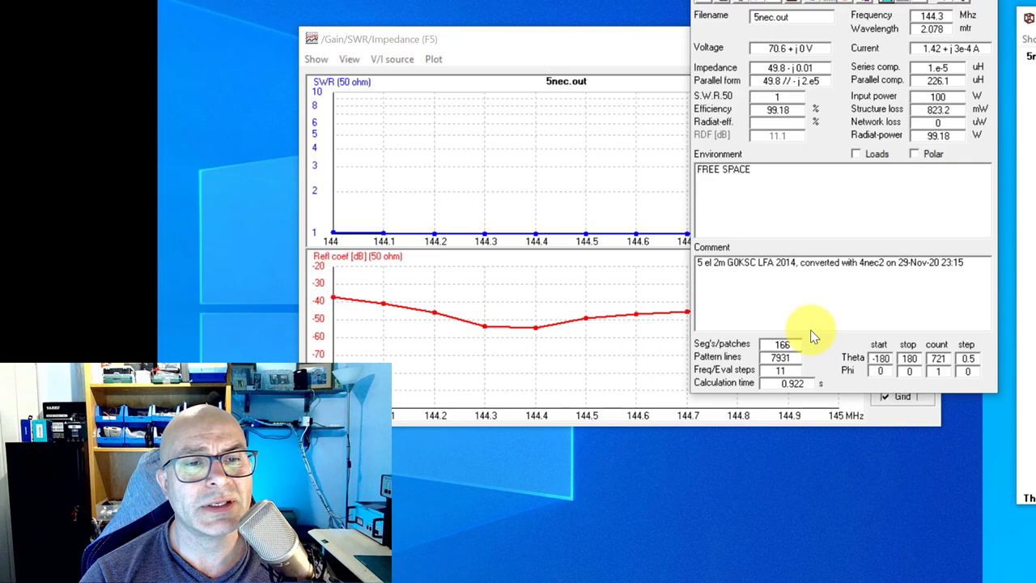
# - Read SWR and reflection at each point from 144.1 to 144.9 MHz
pyautogui.click(466, 41)
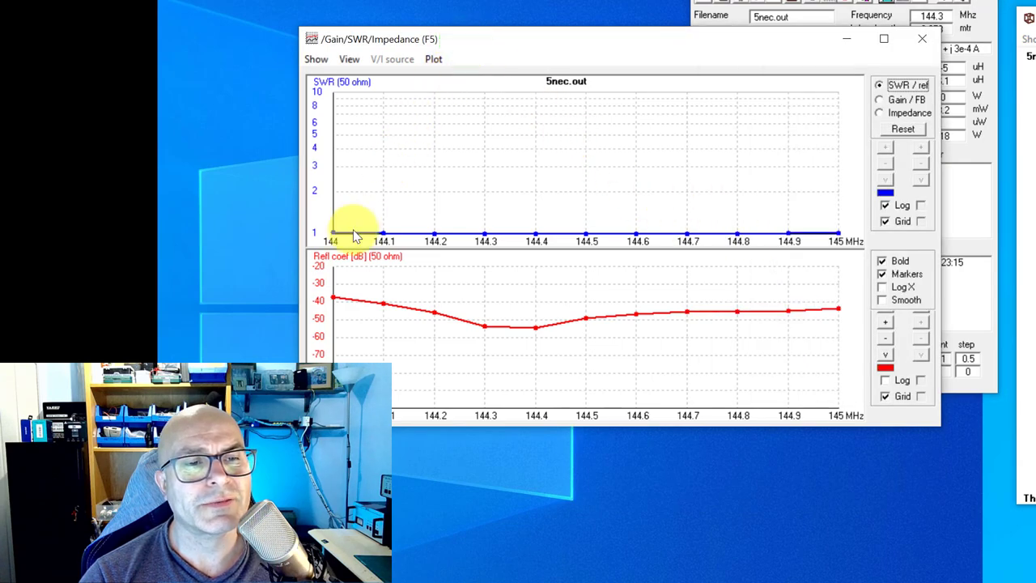
pyautogui.click(381, 240)
pyautogui.click(433, 242)
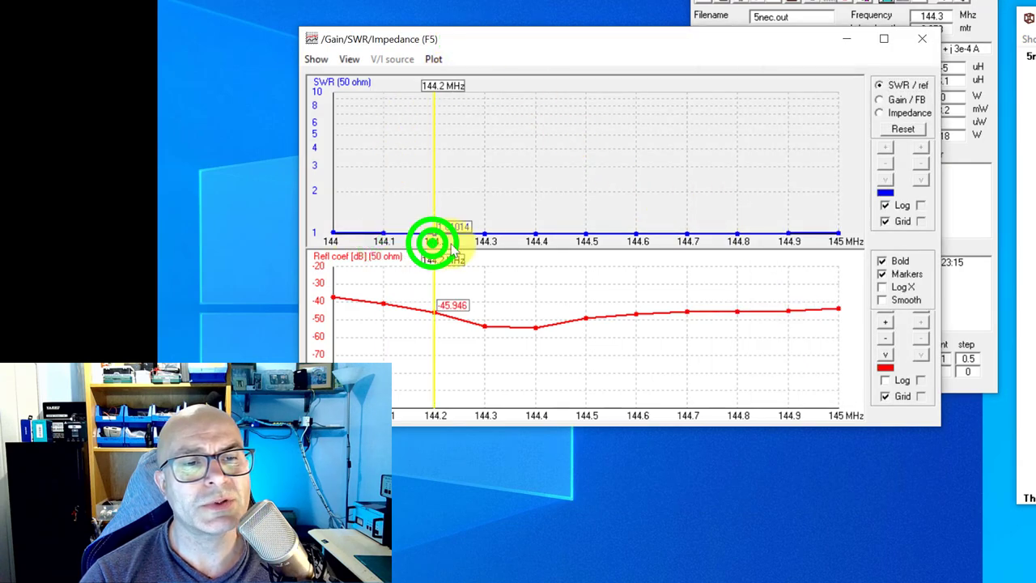
pyautogui.click(484, 241)
pyautogui.click(535, 241)
pyautogui.click(586, 241)
pyautogui.click(636, 241)
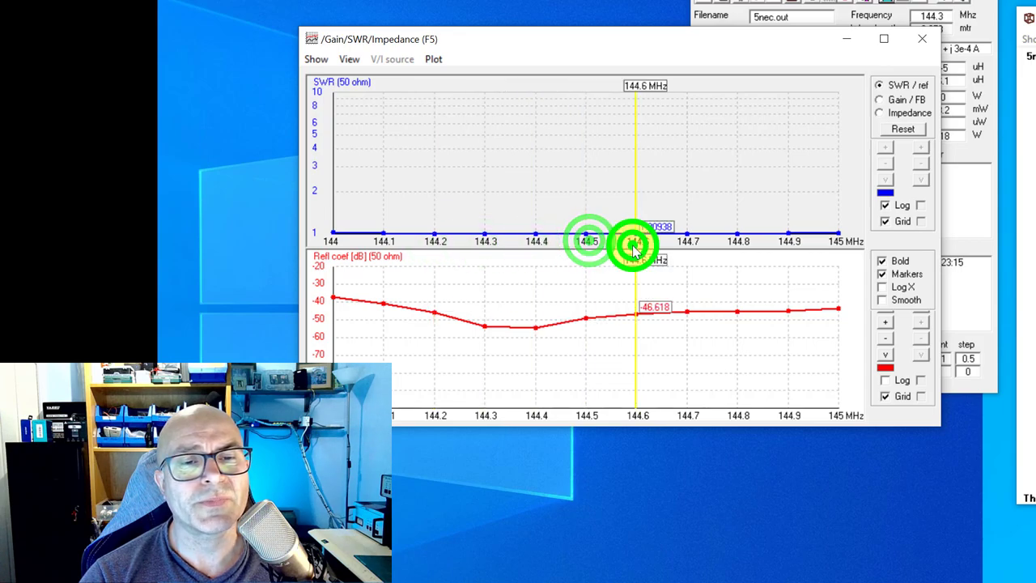
pyautogui.click(685, 243)
pyautogui.click(684, 235)
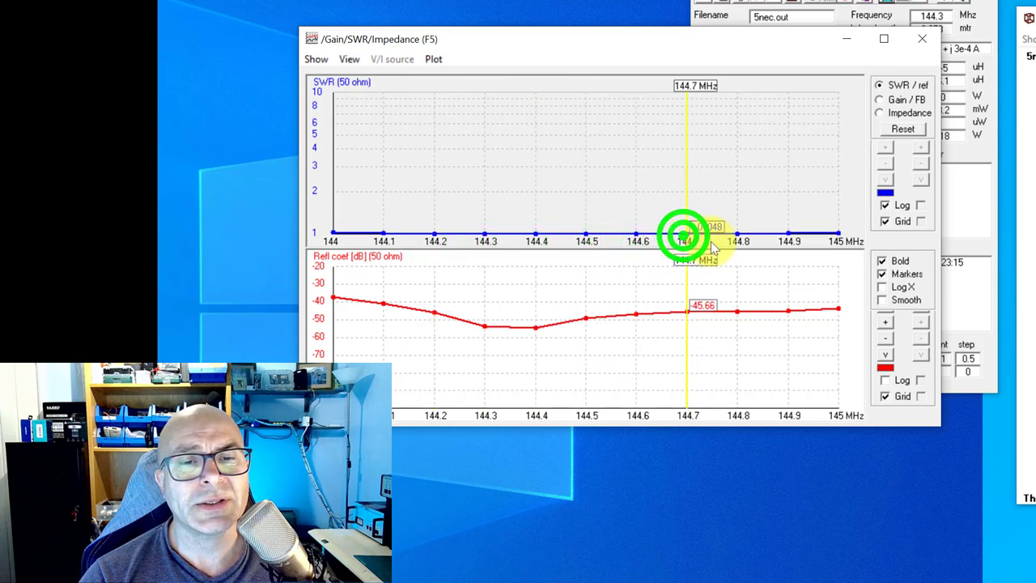
pyautogui.click(733, 240)
pyautogui.click(785, 242)
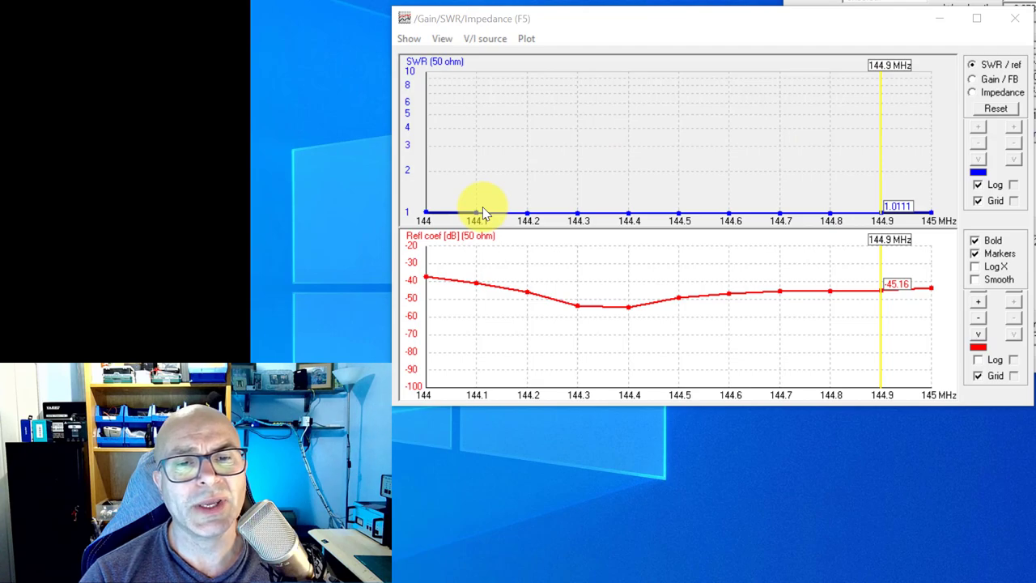
# - Change the sweep step to 0.05 MHz and rerun the 144–145 MHz sweep
pyautogui.click(890, 3)
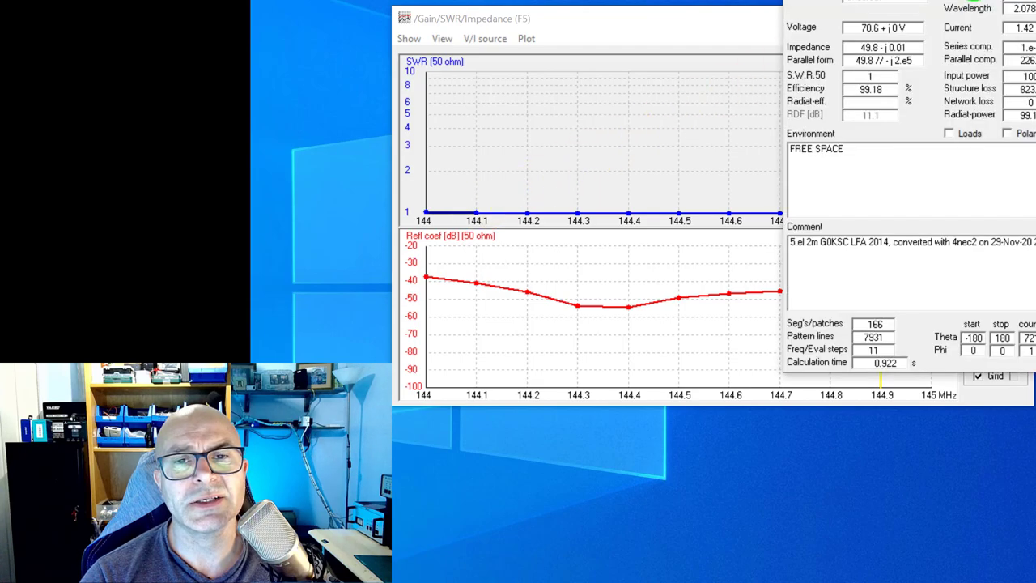
pyautogui.press('F7')
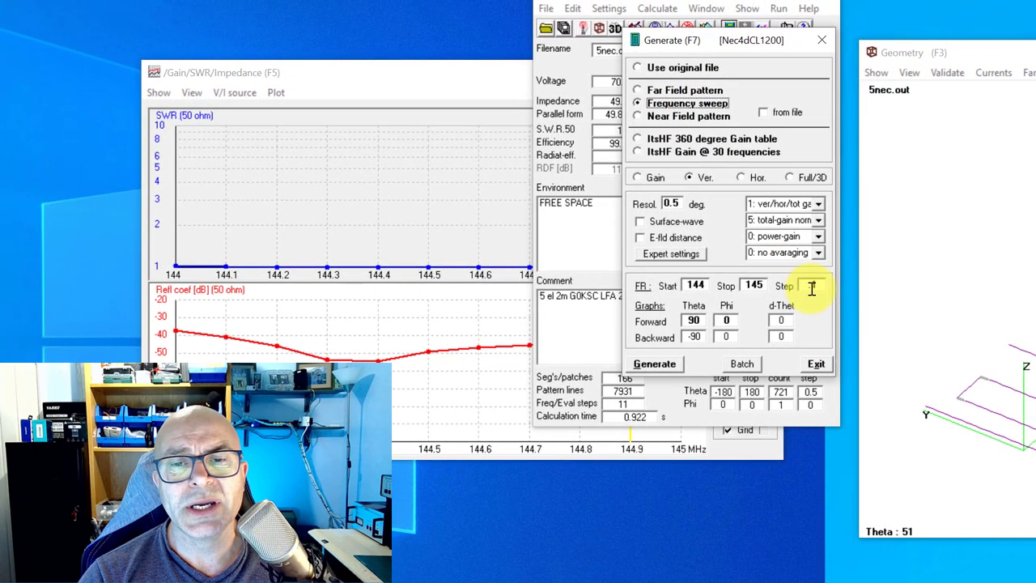
pyautogui.click(812, 288)
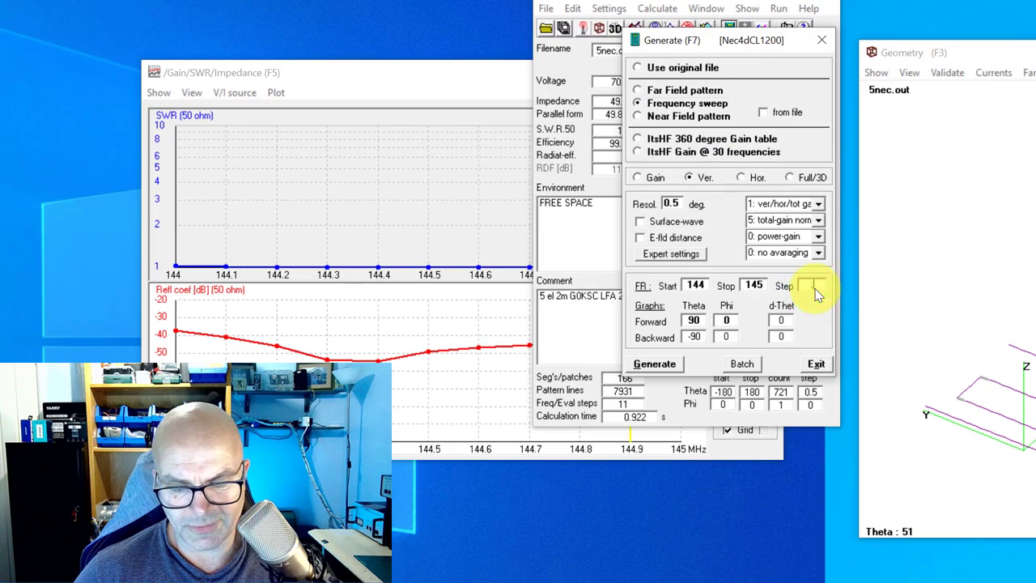
pyautogui.write('5')
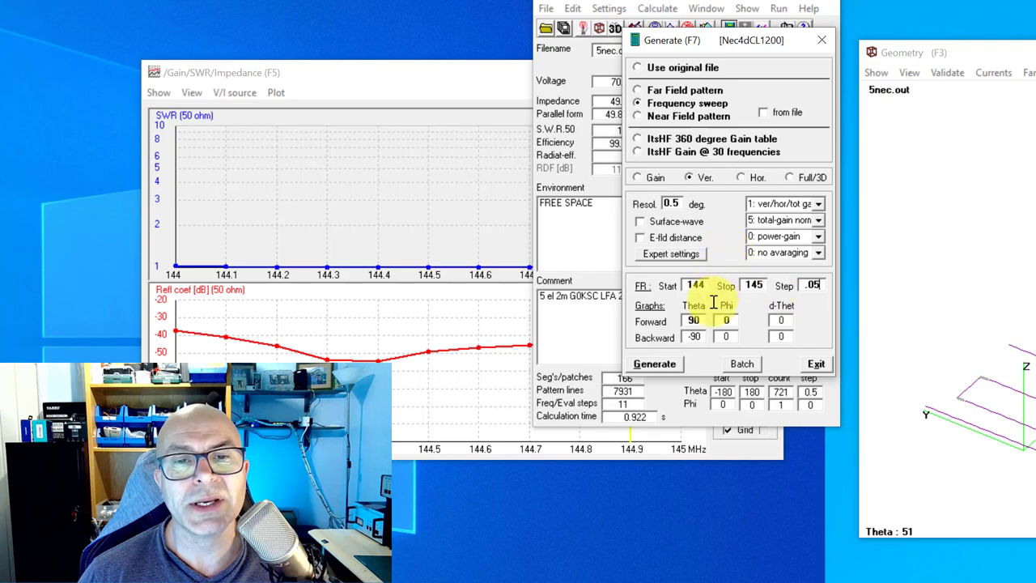
pyautogui.click(657, 366)
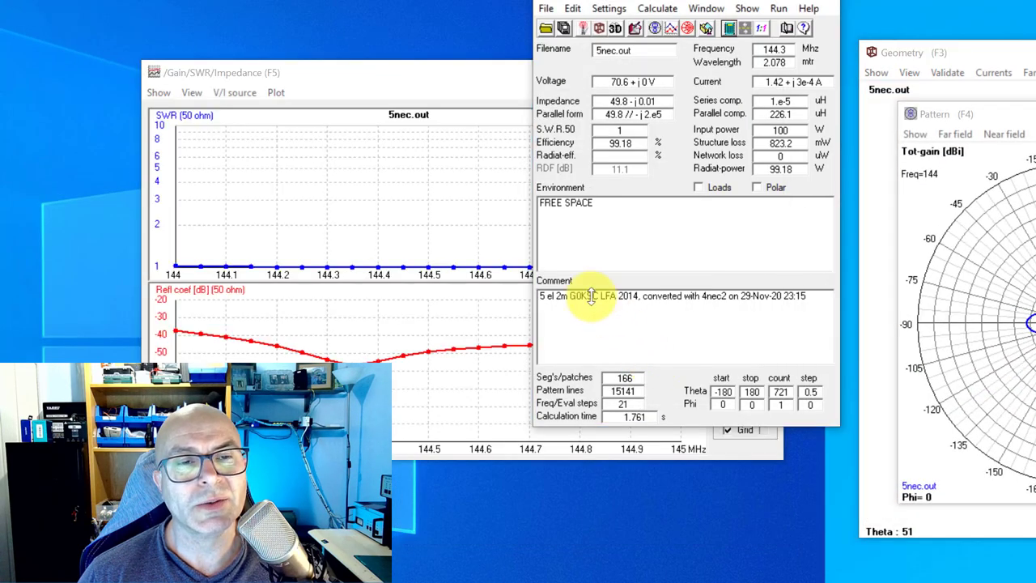
# - Bring the SWR and reflection plots forward and step the frequency marker to 144.7–144.8 MHz
pyautogui.click(372, 69)
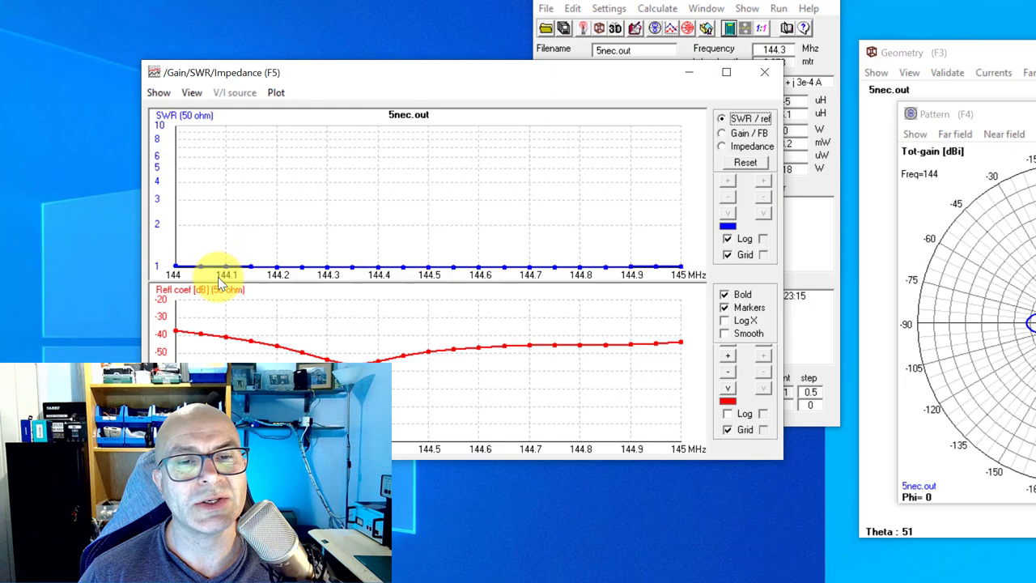
pyautogui.click(476, 271)
pyautogui.click(509, 272)
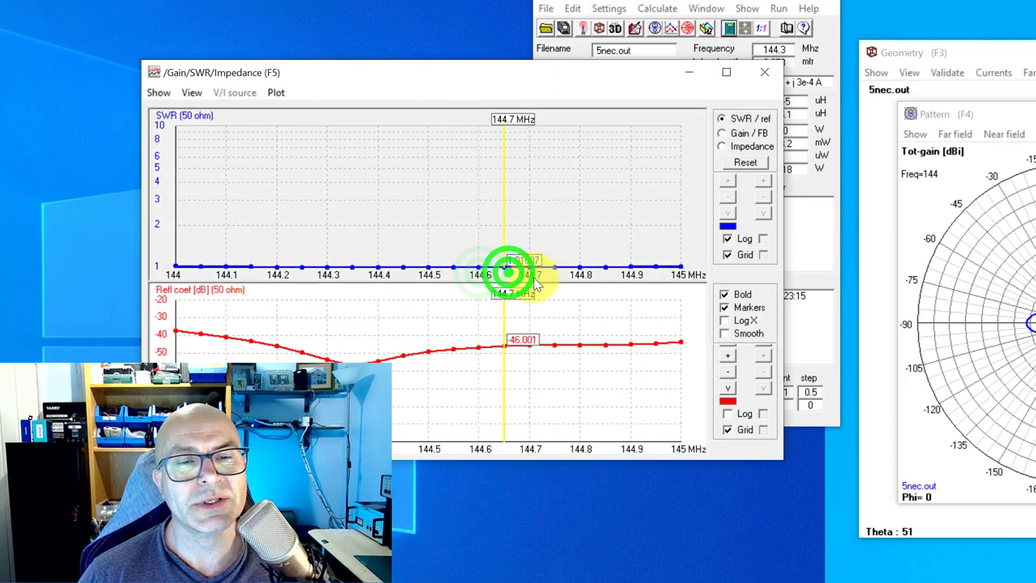
pyautogui.click(529, 273)
pyautogui.click(572, 275)
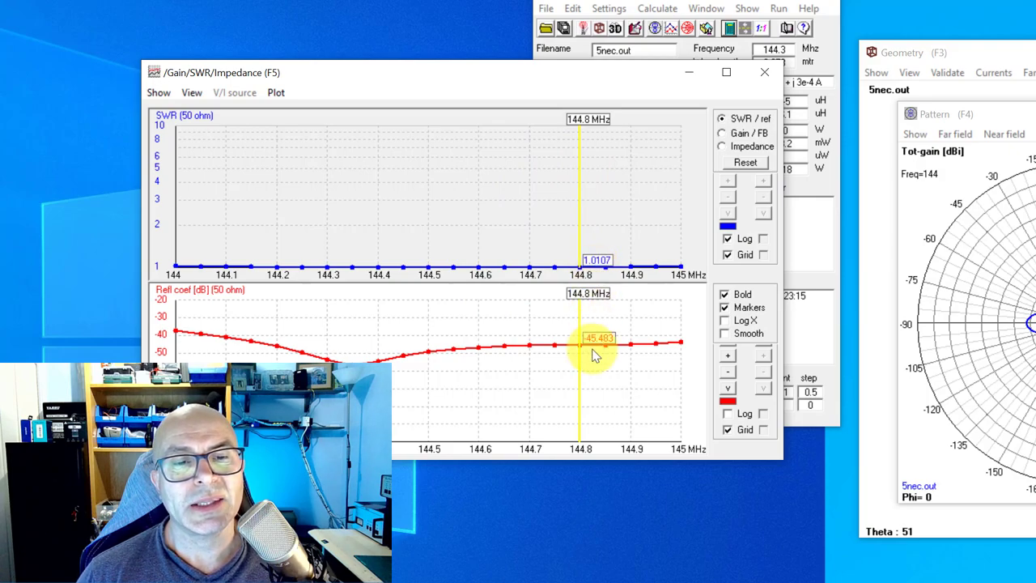
# - Move the marker to 144.4 MHz and plot gain and F/B: 11.13 dBi and 19.26 dB
pyautogui.click(576, 122)
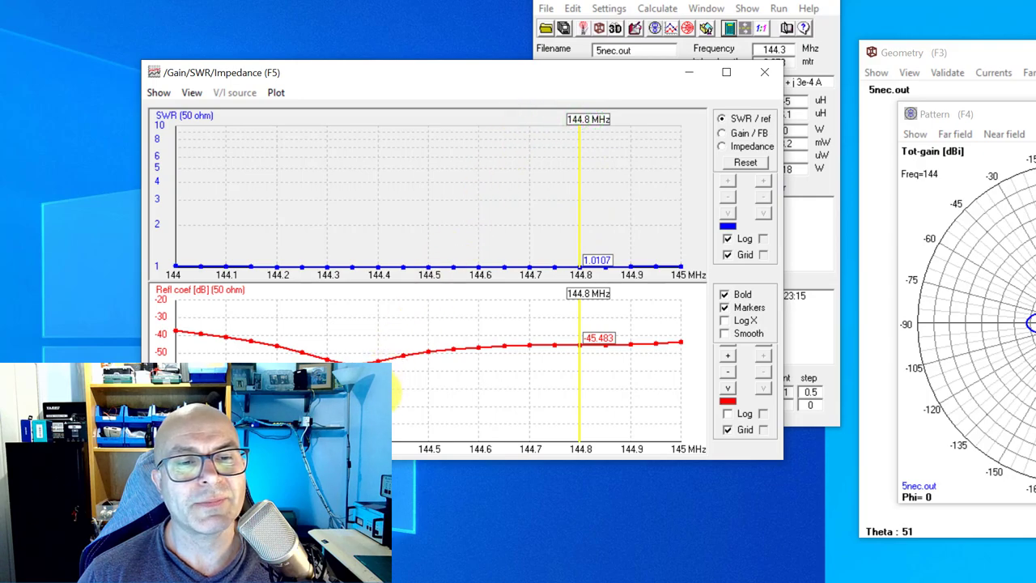
pyautogui.click(394, 383)
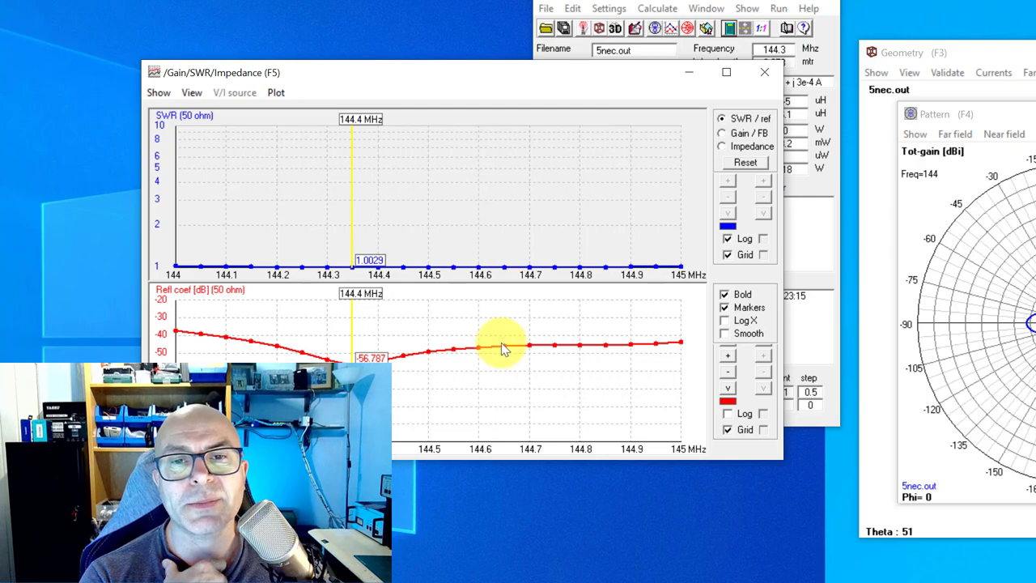
pyautogui.click(721, 134)
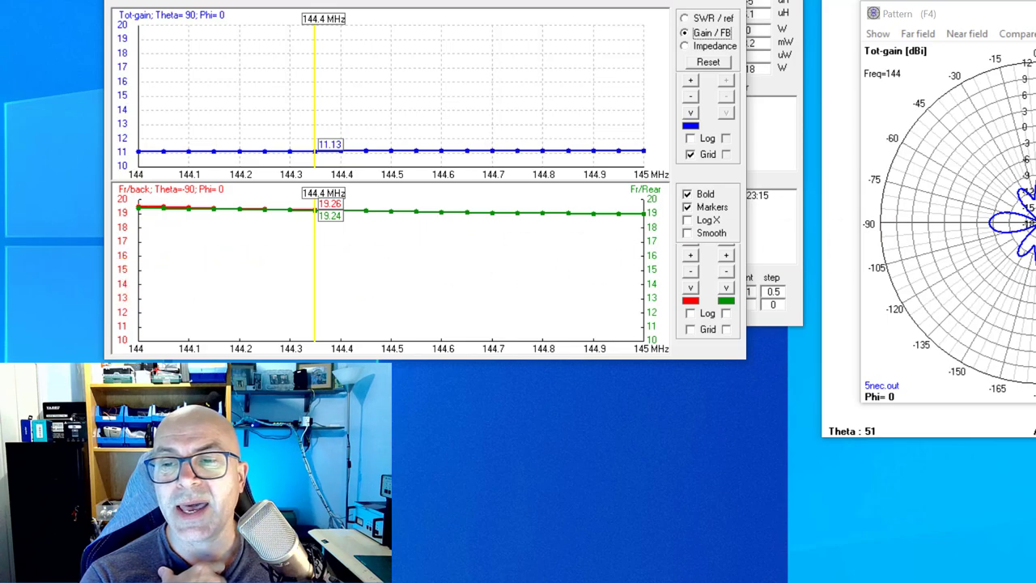
pyautogui.press('F4')
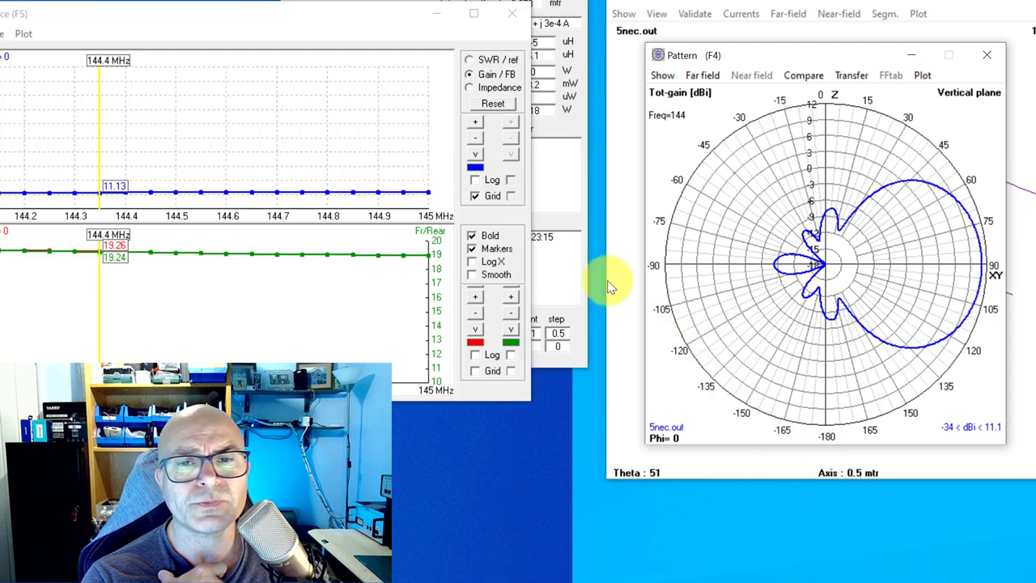
# - Show the impedance graphs and step the marker from 144 MHz toward 144.7 MHz
pyautogui.click(469, 88)
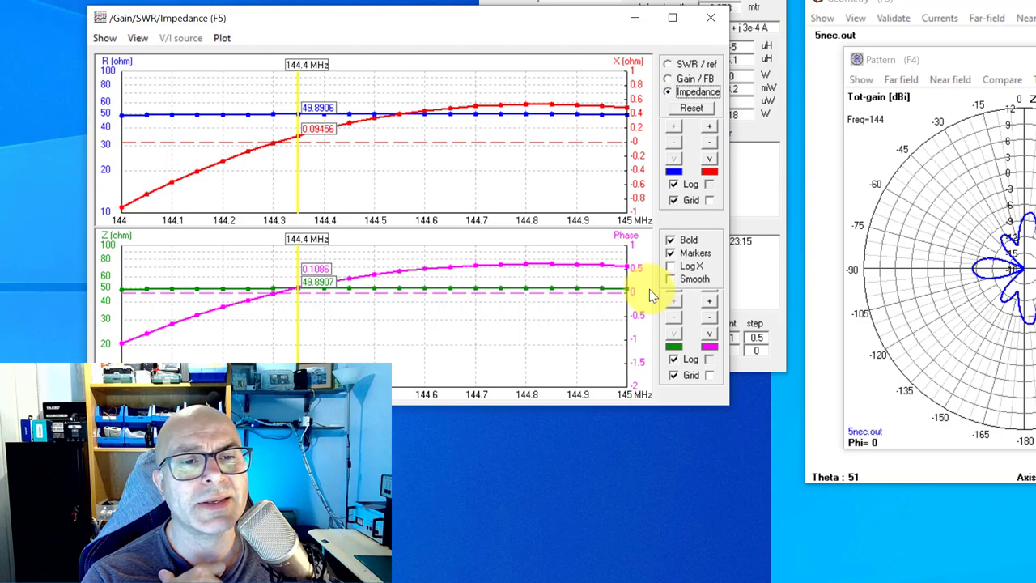
pyautogui.click(119, 115)
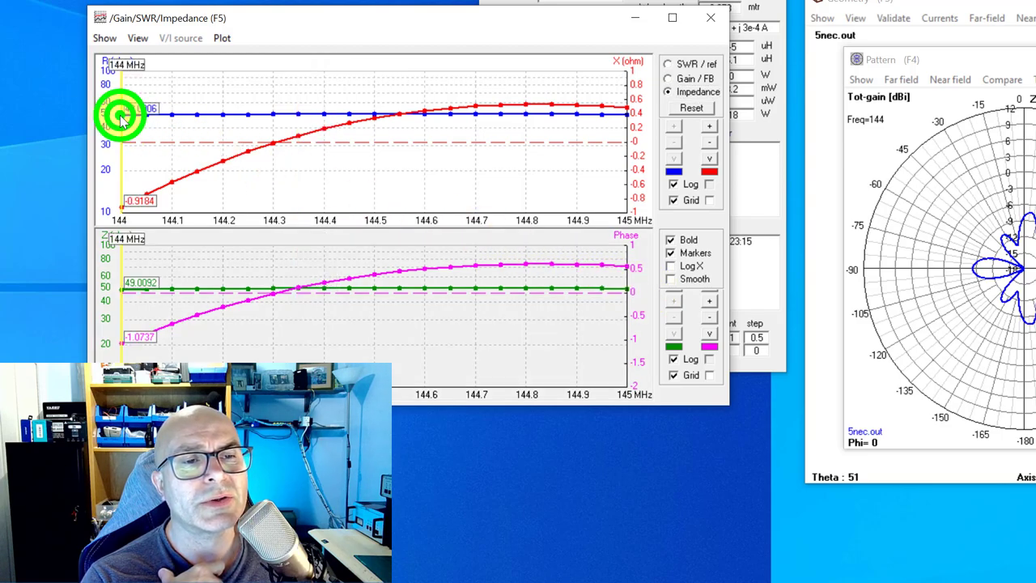
pyautogui.click(173, 115)
pyautogui.click(222, 119)
pyautogui.click(275, 121)
pyautogui.click(326, 123)
pyautogui.click(375, 122)
# - Step the marker up to 145 MHz, drag back to 144.9 MHz, and close the sweep window
pyautogui.click(422, 128)
pyautogui.click(473, 135)
pyautogui.click(522, 133)
pyautogui.click(568, 133)
pyautogui.click(613, 136)
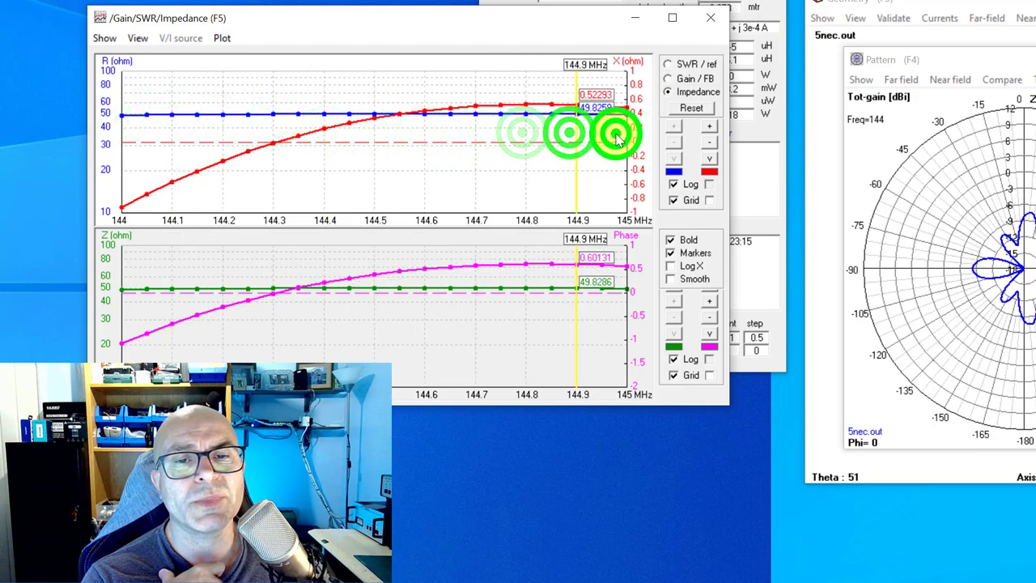
pyautogui.moveTo(613, 136)
pyautogui.mouseDown()
pyautogui.moveTo(195, 129)
pyautogui.moveTo(546, 146)
pyautogui.mouseUp()
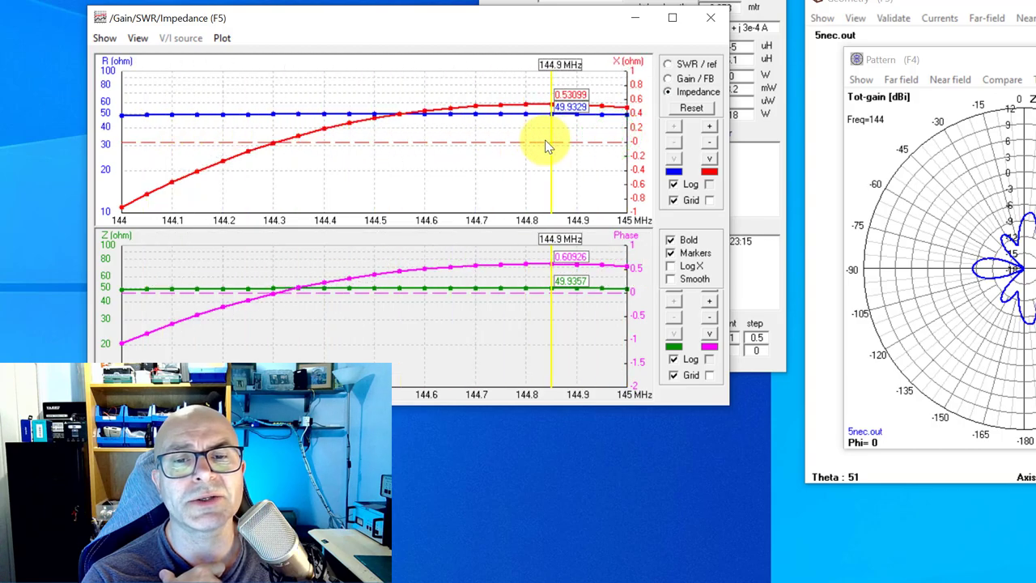
pyautogui.click(723, 22)
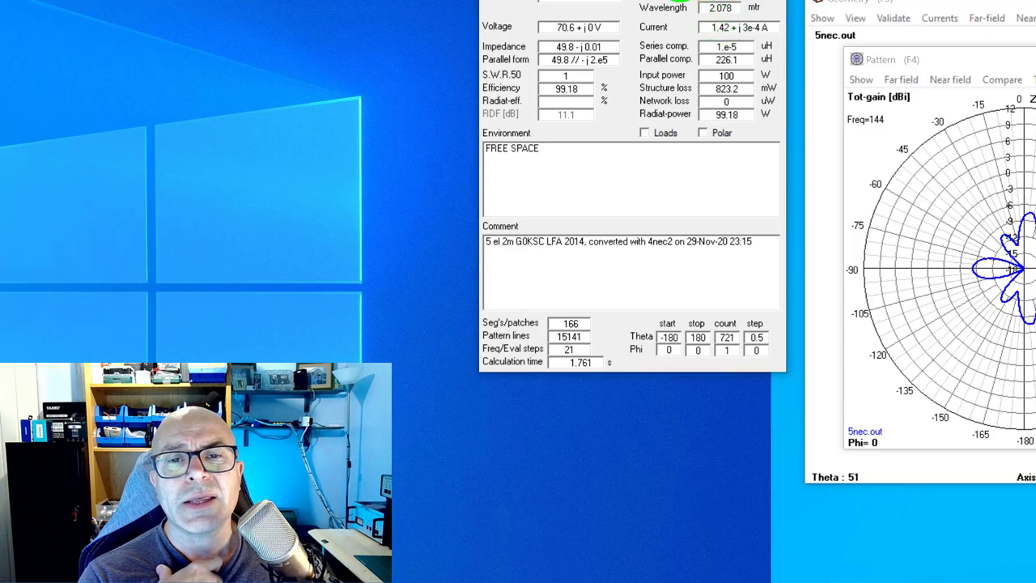
# - Generate a vertical-plane far-field pattern at 144.3 MHz with F7, spanning −37 to 11.1 dBi
pyautogui.press('F7')
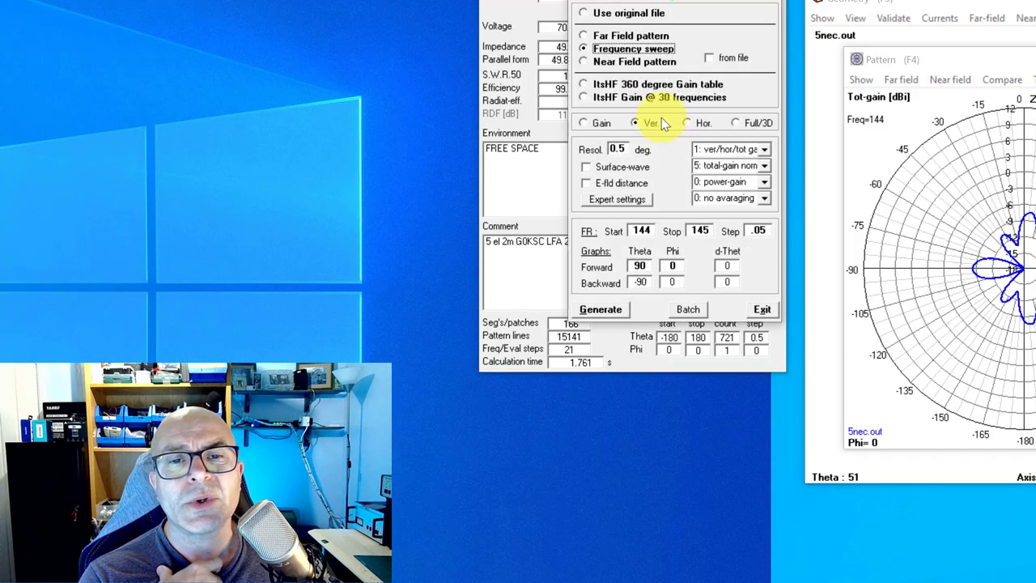
pyautogui.click(584, 35)
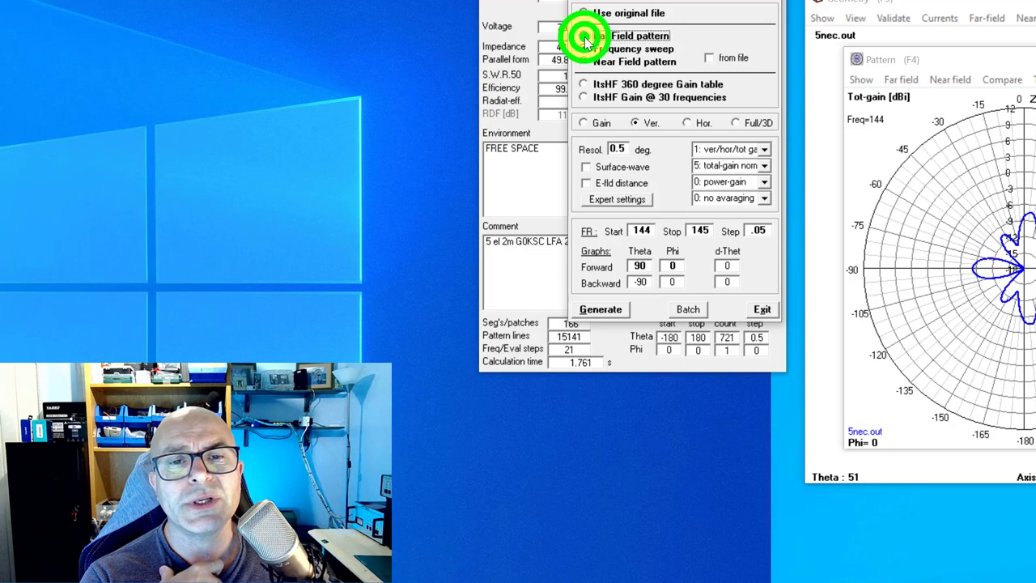
pyautogui.click(636, 125)
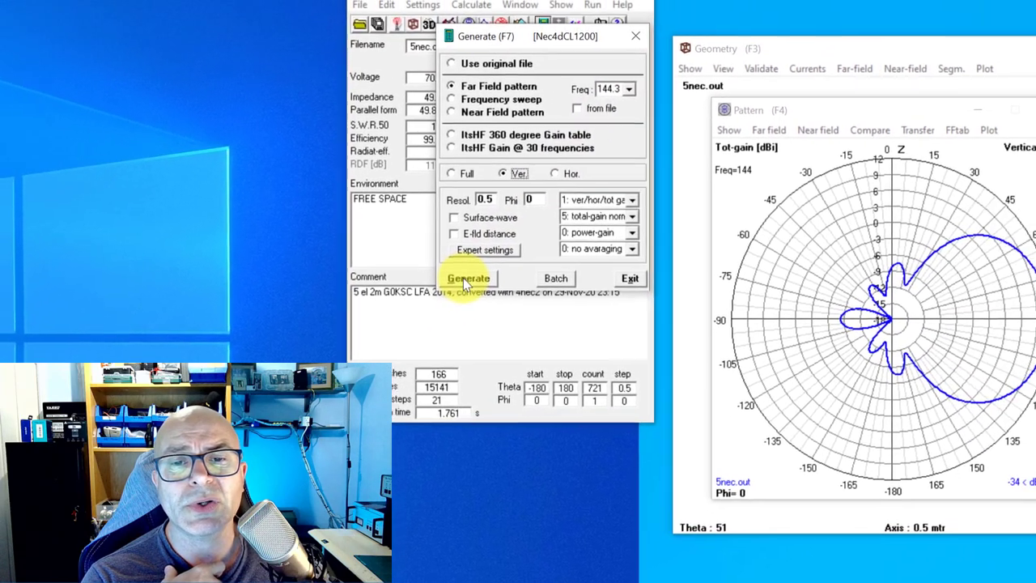
pyautogui.click(599, 228)
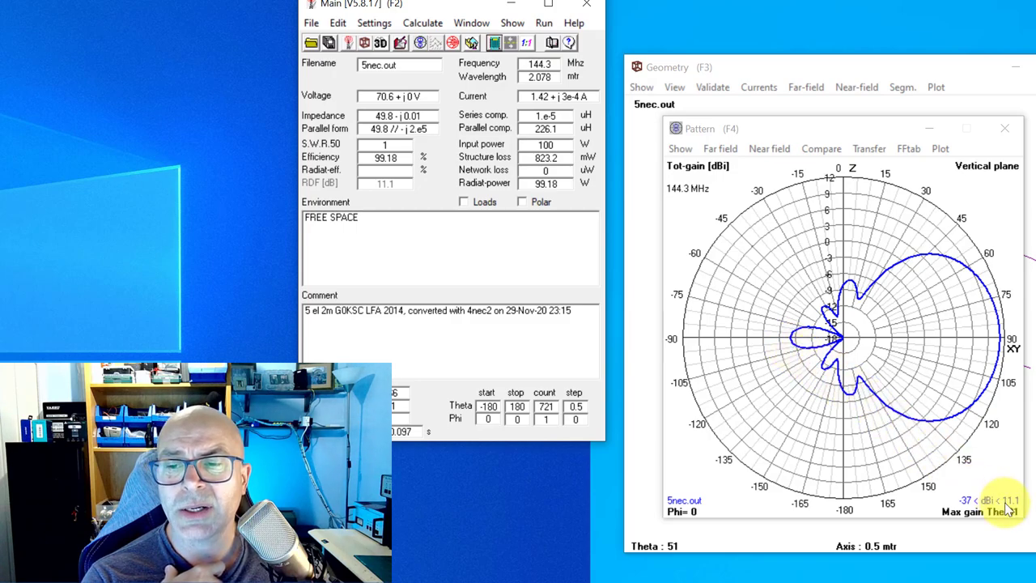
# - Generate the horizontal-plane pattern at 144.3 MHz, spanning −31 to 11.1 dBi
pyautogui.click(493, 42)
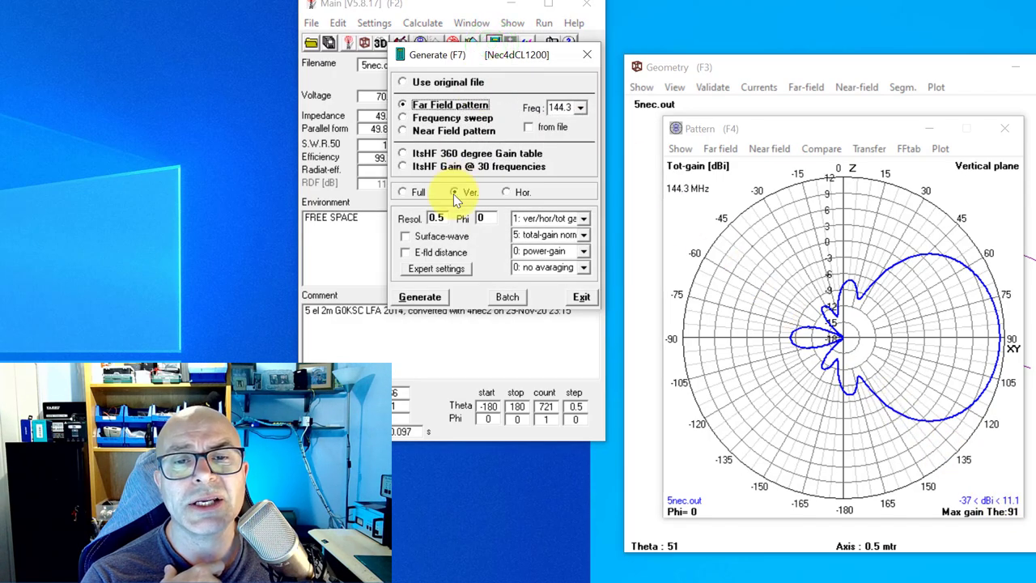
pyautogui.click(508, 192)
pyautogui.click(413, 298)
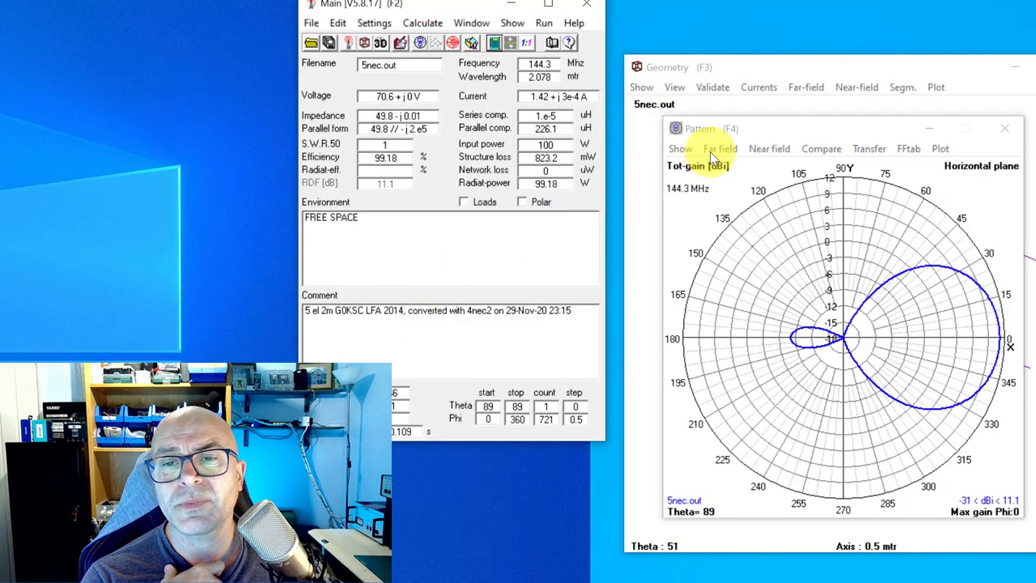
# - Browse the Far field display options and switch the plot to the ARRL-style gain scale
pyautogui.click(712, 153)
pyautogui.click(728, 156)
pyautogui.click(809, 147)
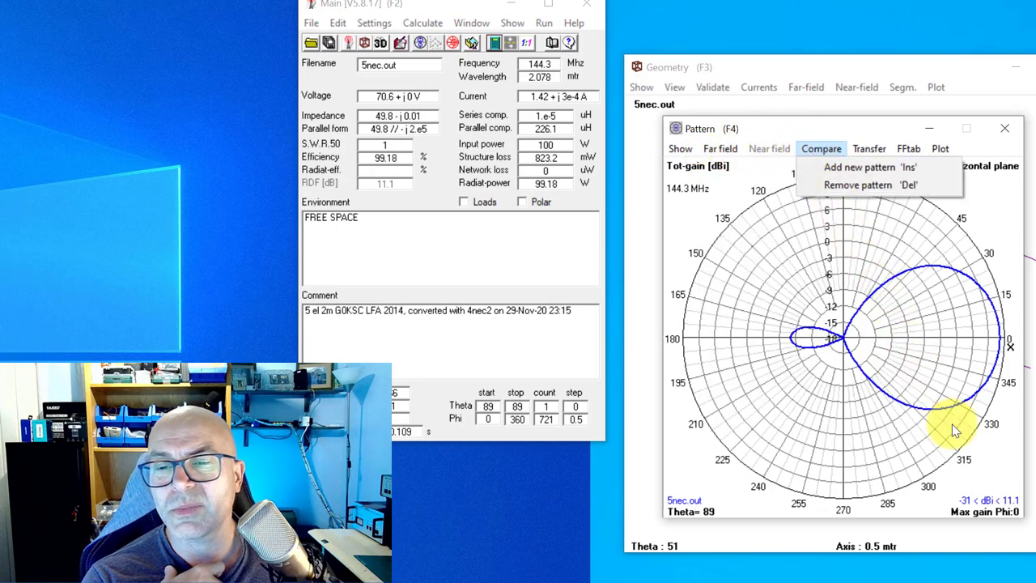
pyautogui.press('Left')
pyautogui.press('Left')
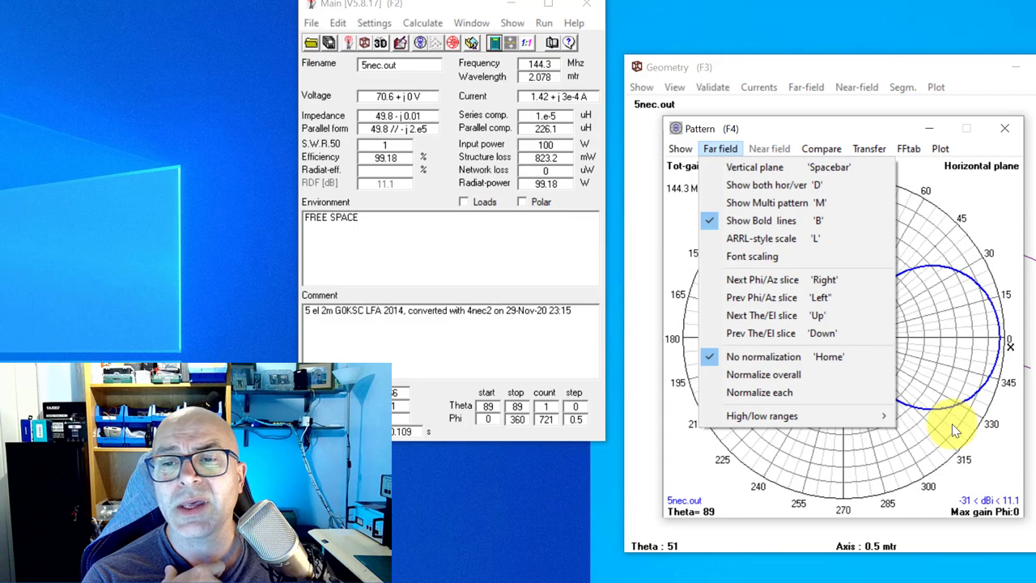
pyautogui.click(1018, 295)
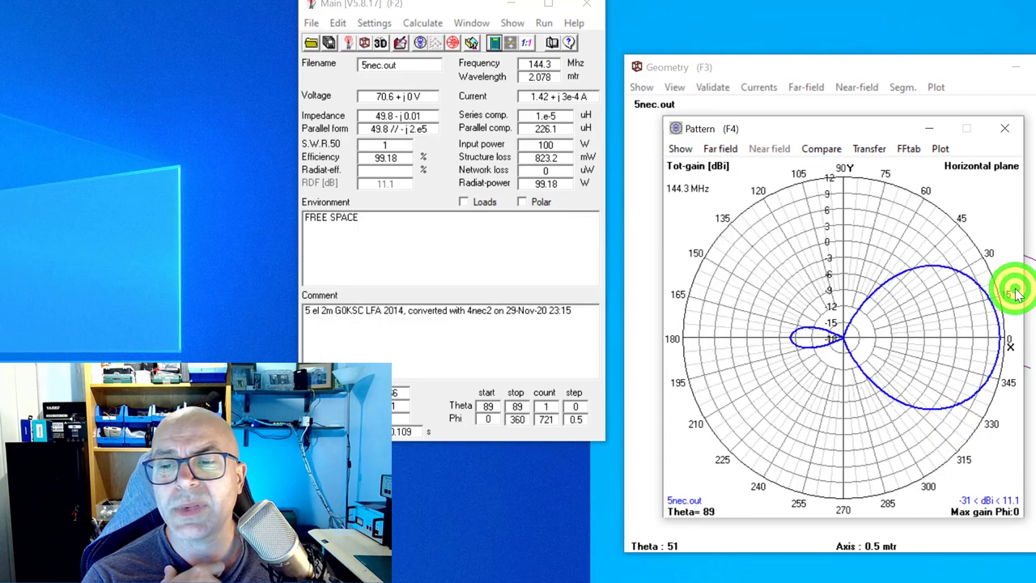
pyautogui.click(719, 150)
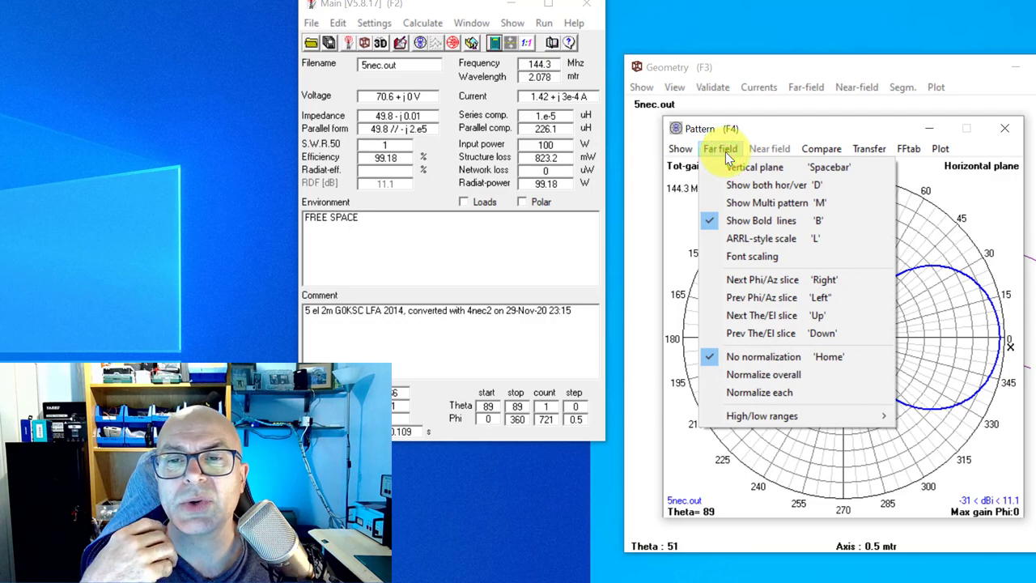
pyautogui.click(728, 239)
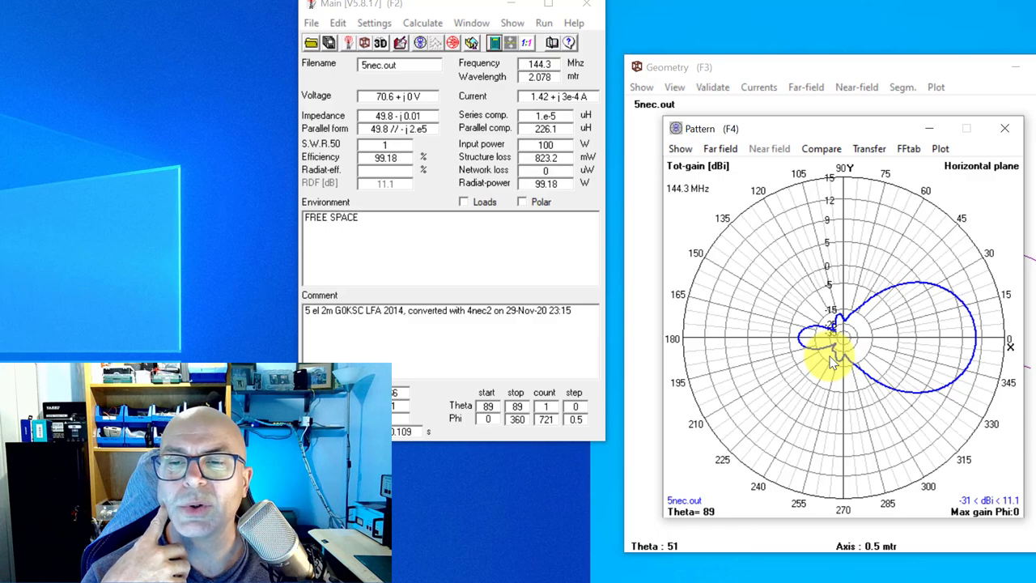
# - Close the far-field options and reopen the pattern generation settings
pyautogui.click(719, 149)
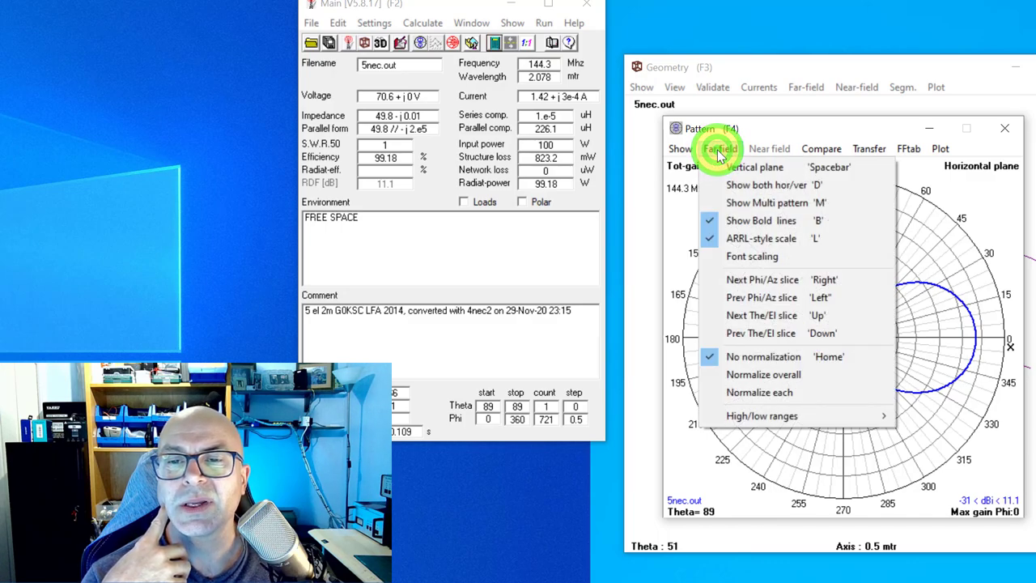
pyautogui.click(741, 127)
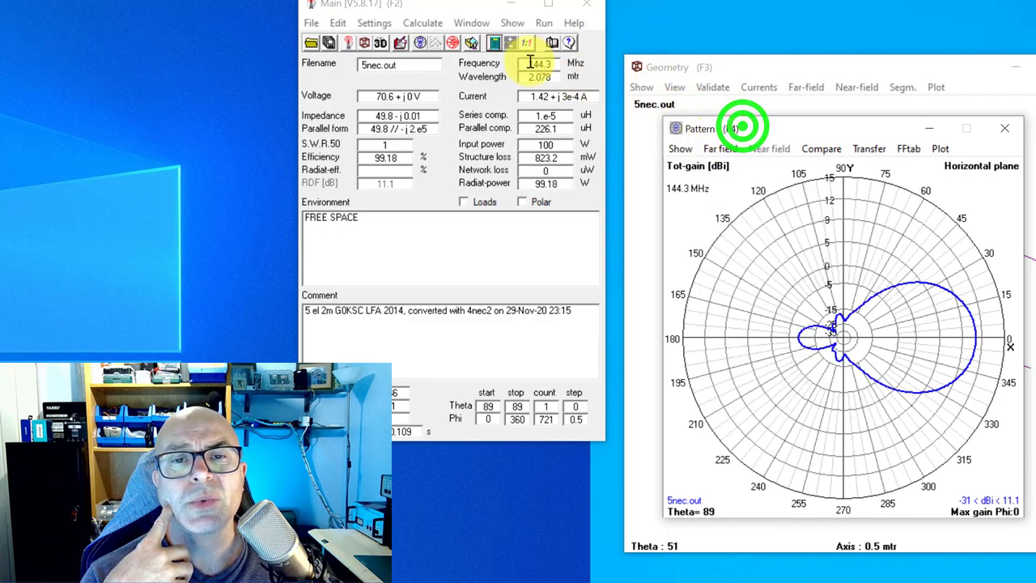
pyautogui.click(494, 43)
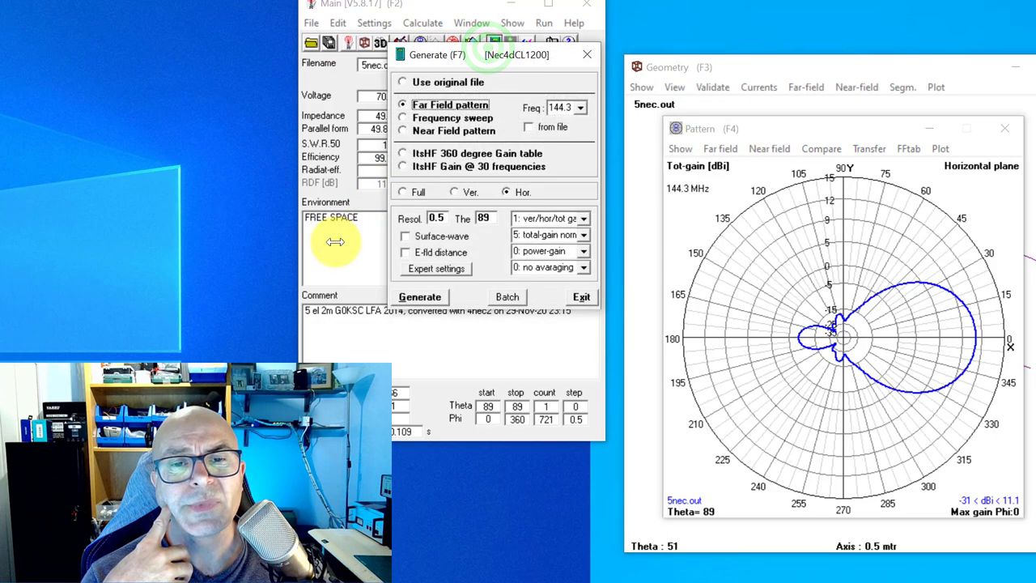
# - Recalculate the vertical-plane pattern, then recalculate it at 144.1 MHz
pyautogui.click(455, 194)
pyautogui.click(431, 300)
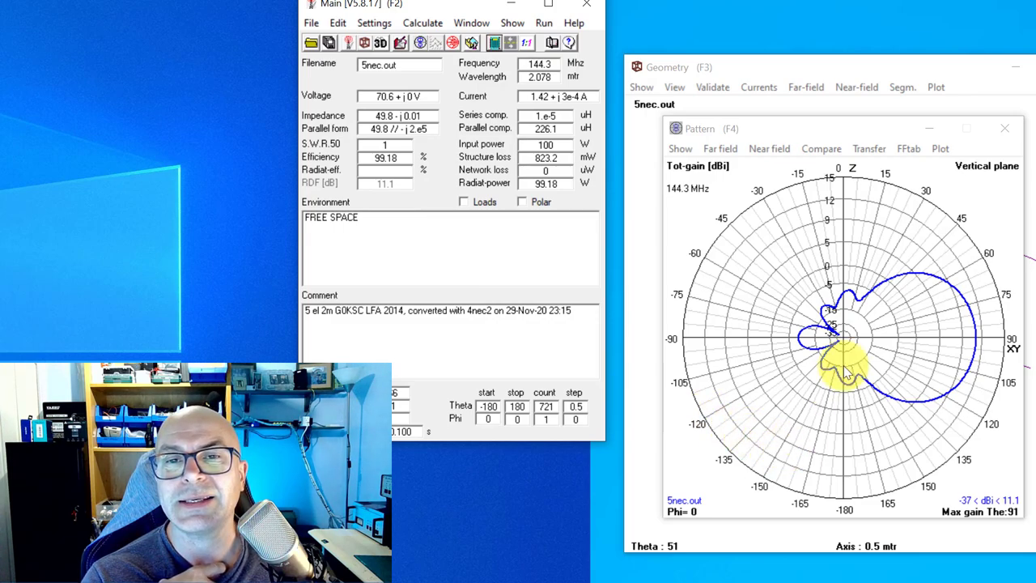
pyautogui.click(492, 42)
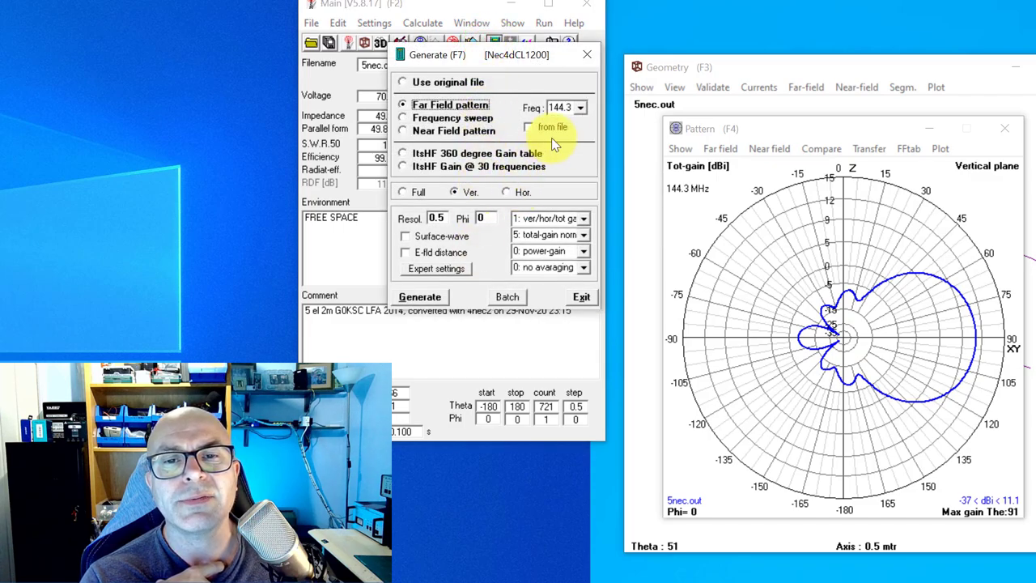
pyautogui.click(578, 110)
pyautogui.click(578, 110)
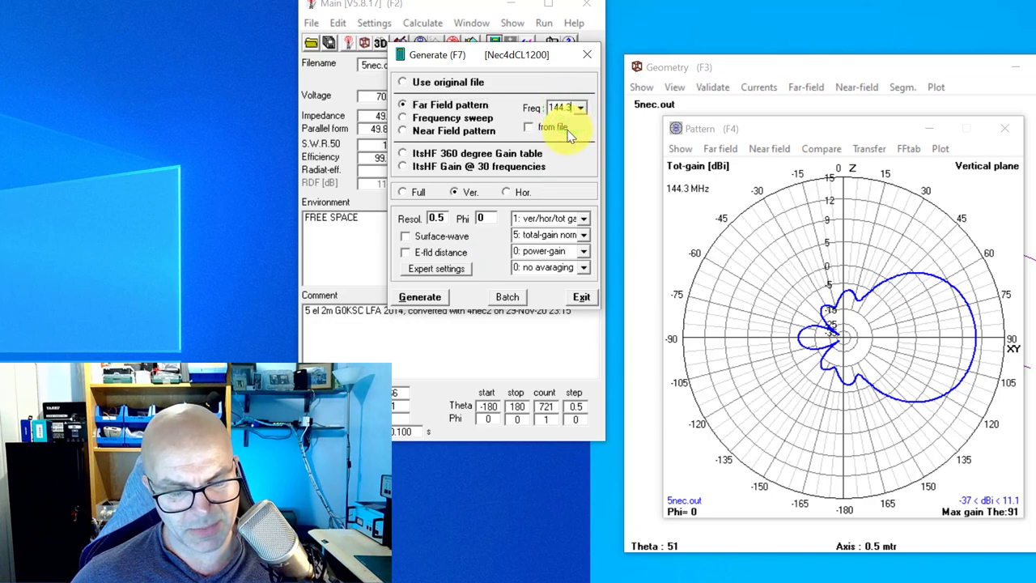
pyautogui.click(427, 298)
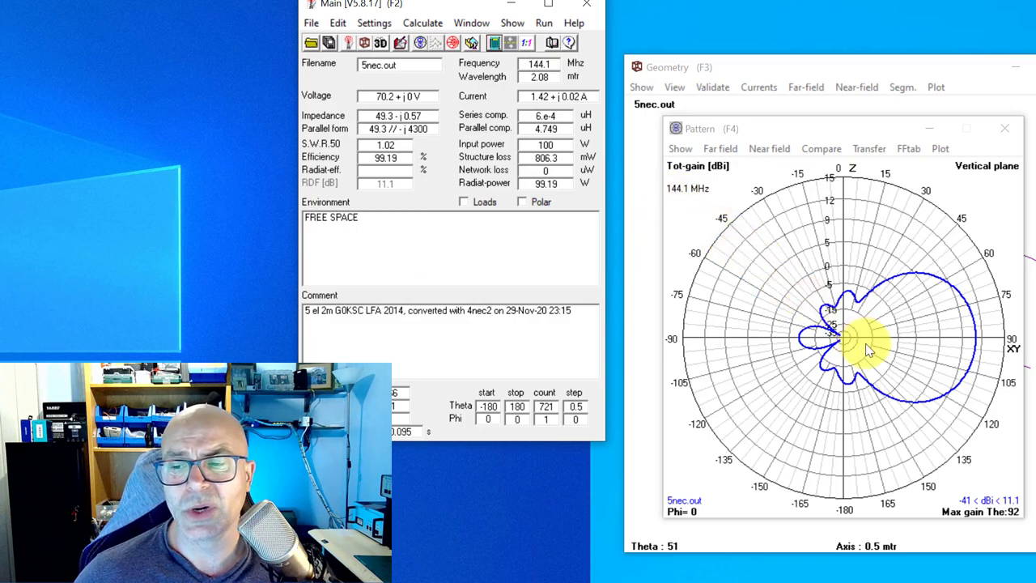
# - Change the pattern frequency from 144.1 to 145 MHz and recalculate, spanning −21 to 11.2 dBi
pyautogui.click(493, 42)
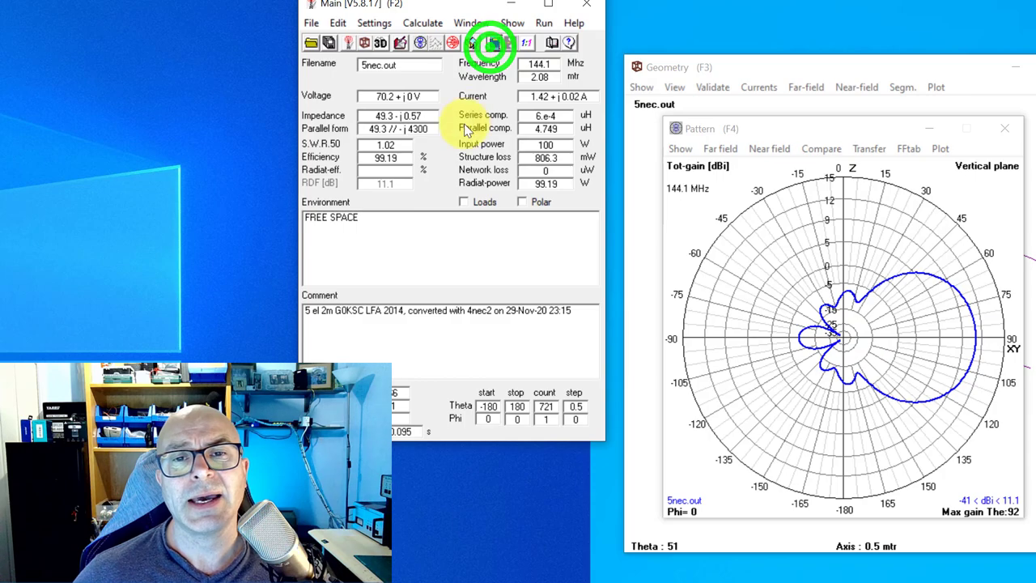
pyautogui.moveTo(577, 110); pyautogui.dragTo(556, 108)
pyautogui.write('145')
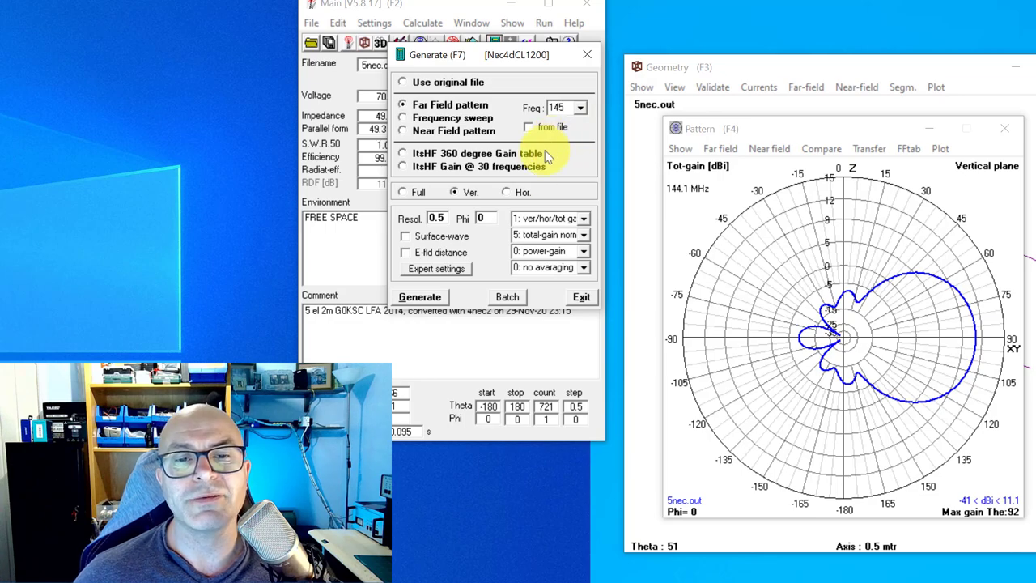
pyautogui.click(419, 296)
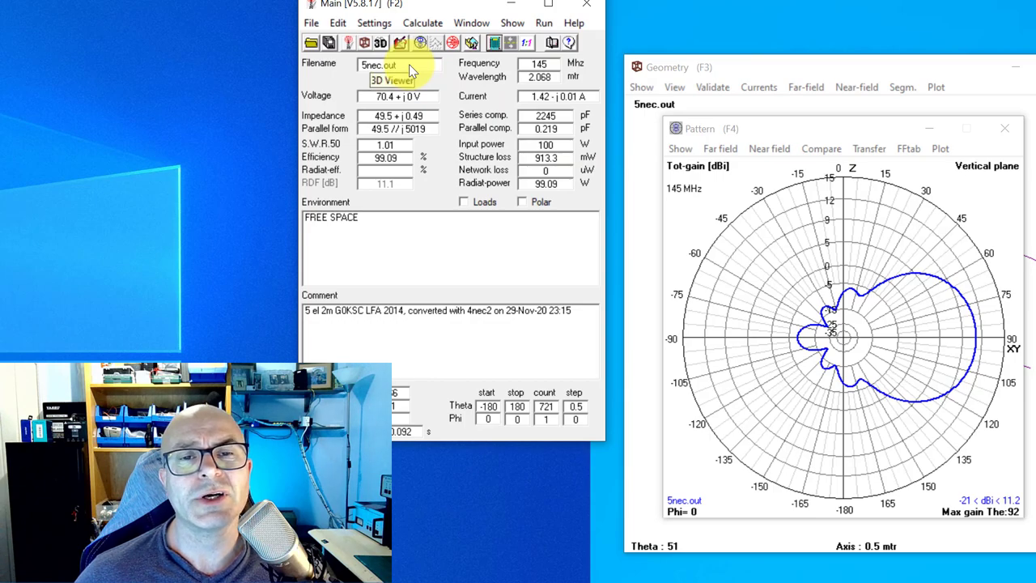
# - Open the 3D Viewer and calculate a full 145 MHz pattern, phi 0–360° in 2.5° steps
pyautogui.click(380, 42)
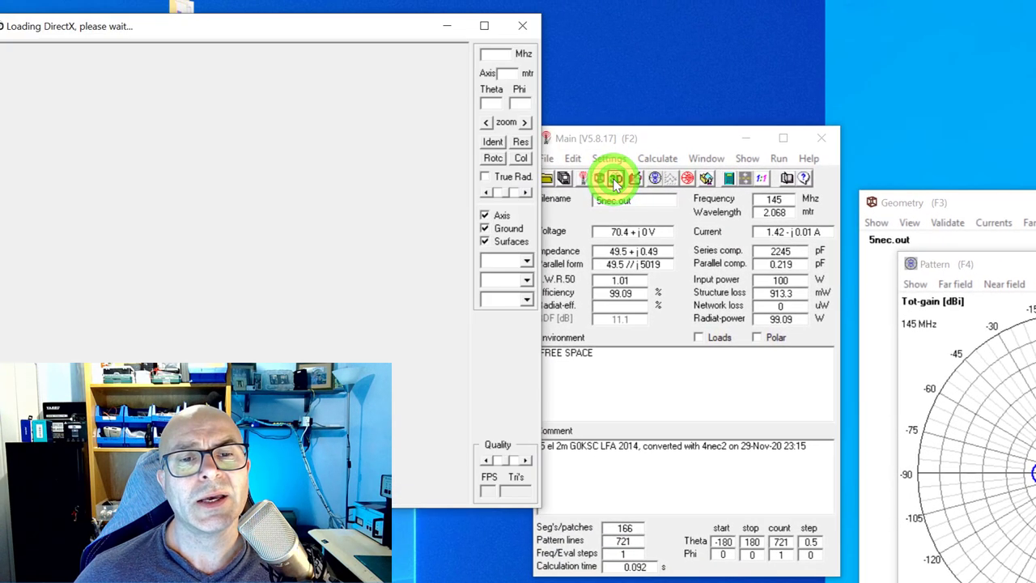
pyautogui.click(726, 182)
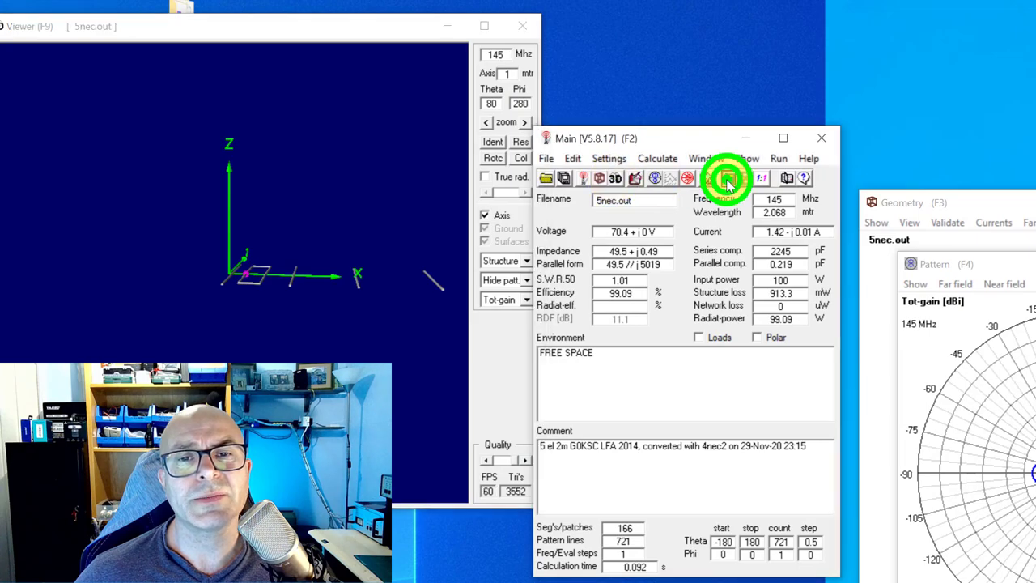
pyautogui.click(640, 329)
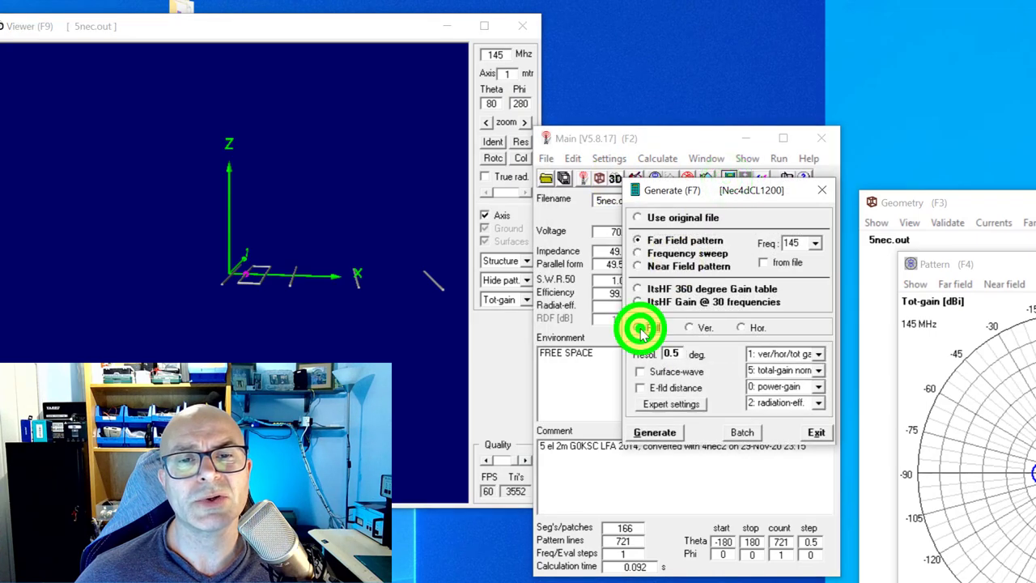
pyautogui.click(657, 436)
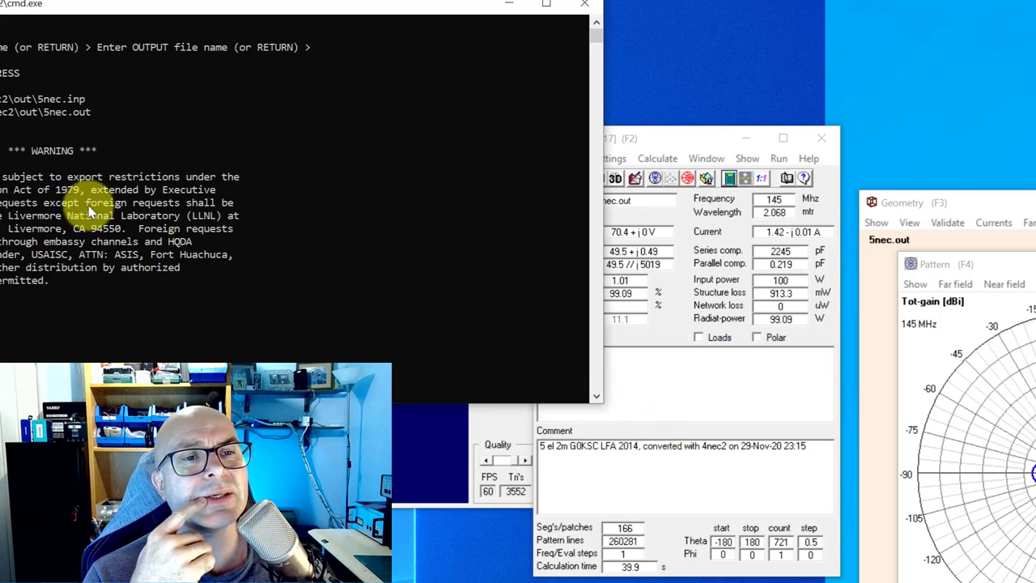
pyautogui.moveTo(235, 6); pyautogui.dragTo(485, 37)
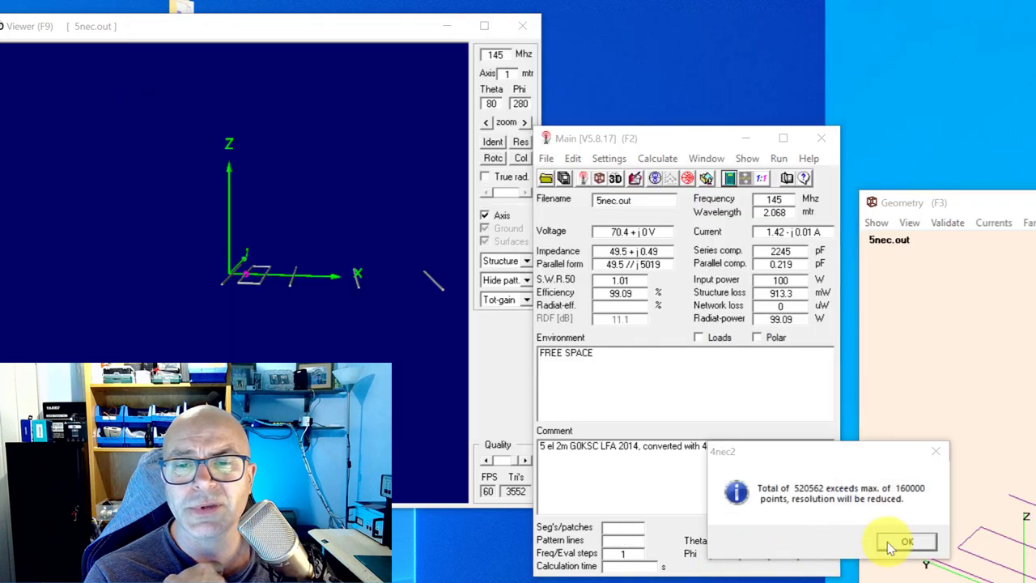
pyautogui.click(904, 540)
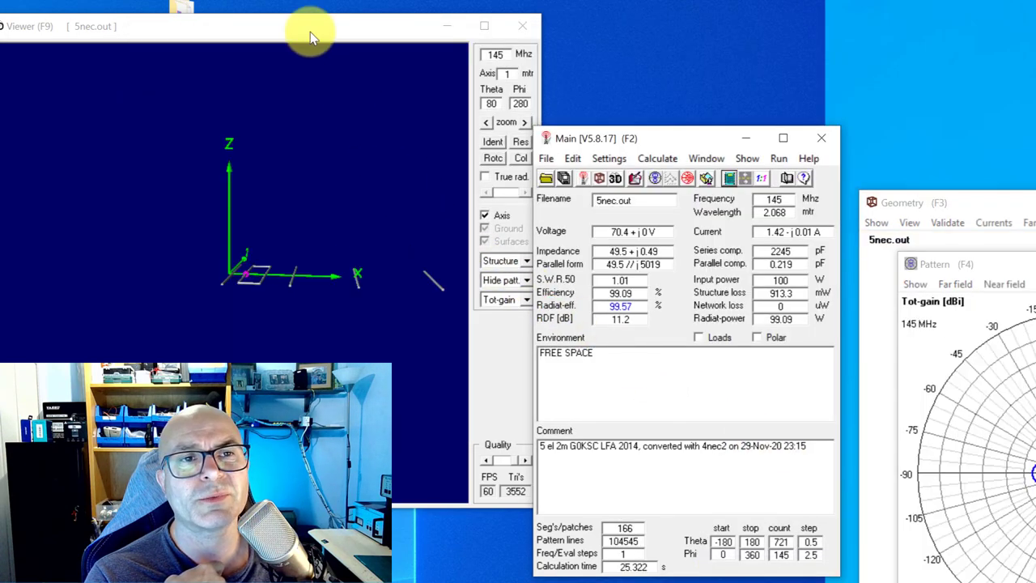
pyautogui.moveTo(310, 31); pyautogui.dragTo(760, 90)
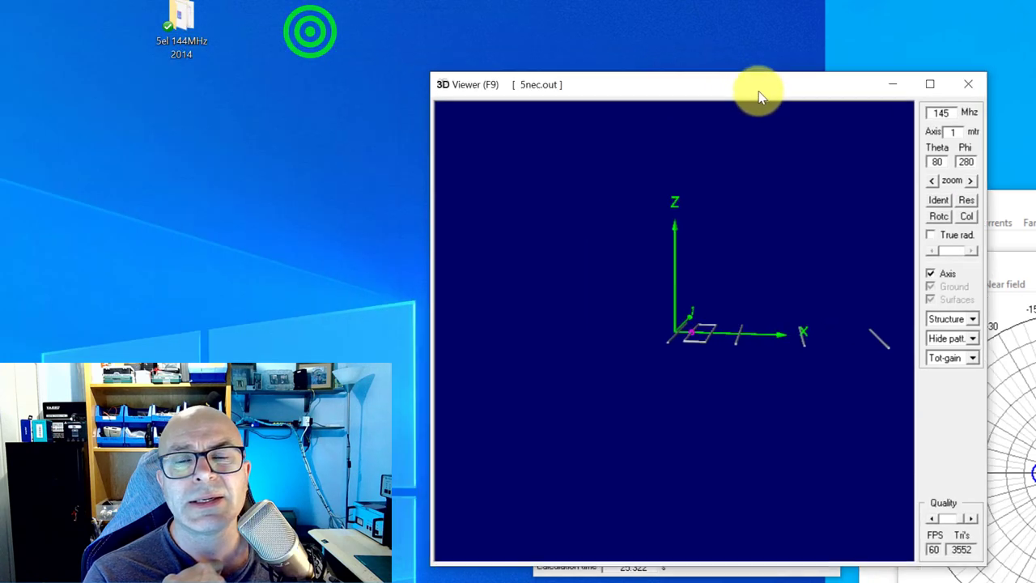
# - Adjust the 3D Viewer structure display and orbit the antenna model to an oblique view
pyautogui.click(957, 320)
pyautogui.click(951, 344)
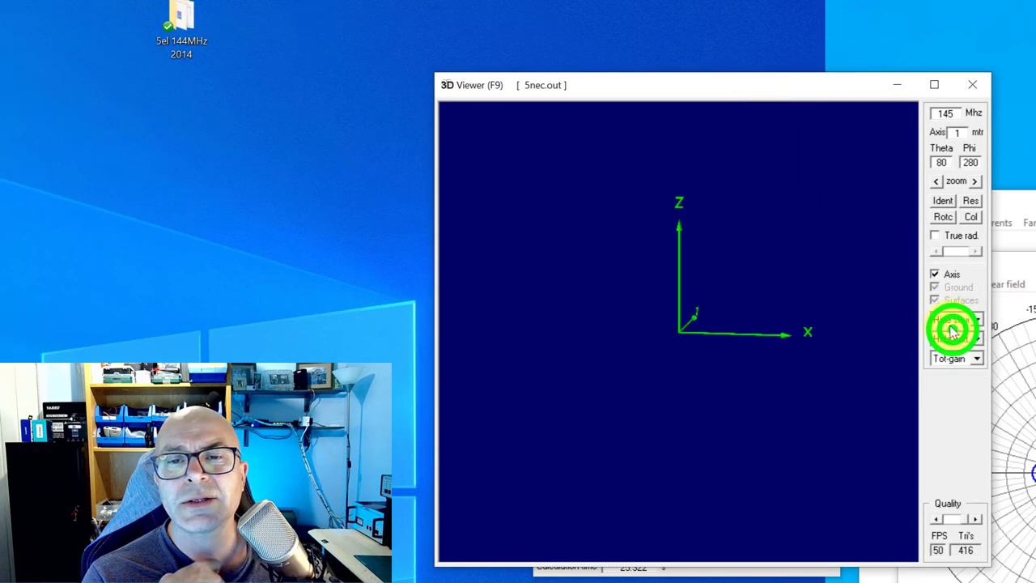
pyautogui.click(945, 338)
pyautogui.click(945, 351)
pyautogui.moveTo(789, 377); pyautogui.dragTo(653, 428)
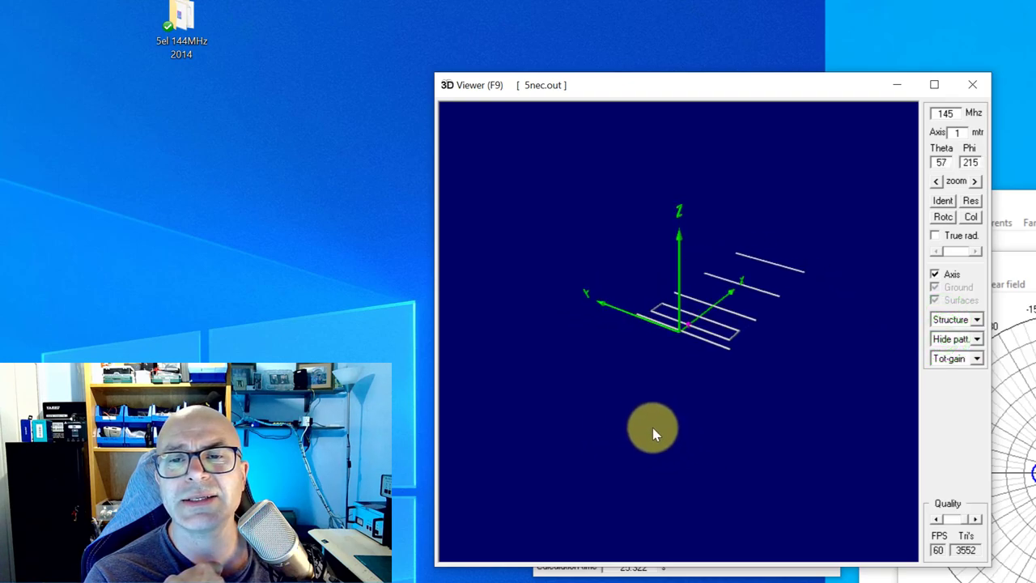
# - Show the radiation pattern around the antenna and colour it by gain level (Multi-color)
pyautogui.click(955, 340)
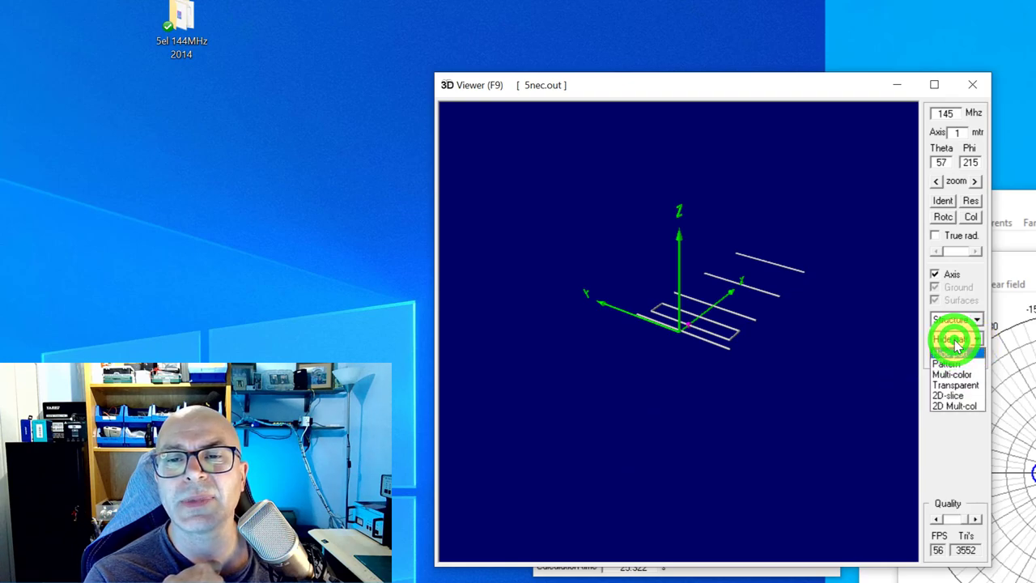
pyautogui.click(952, 363)
pyautogui.moveTo(789, 365); pyautogui.dragTo(891, 337)
pyautogui.click(957, 338)
pyautogui.click(951, 373)
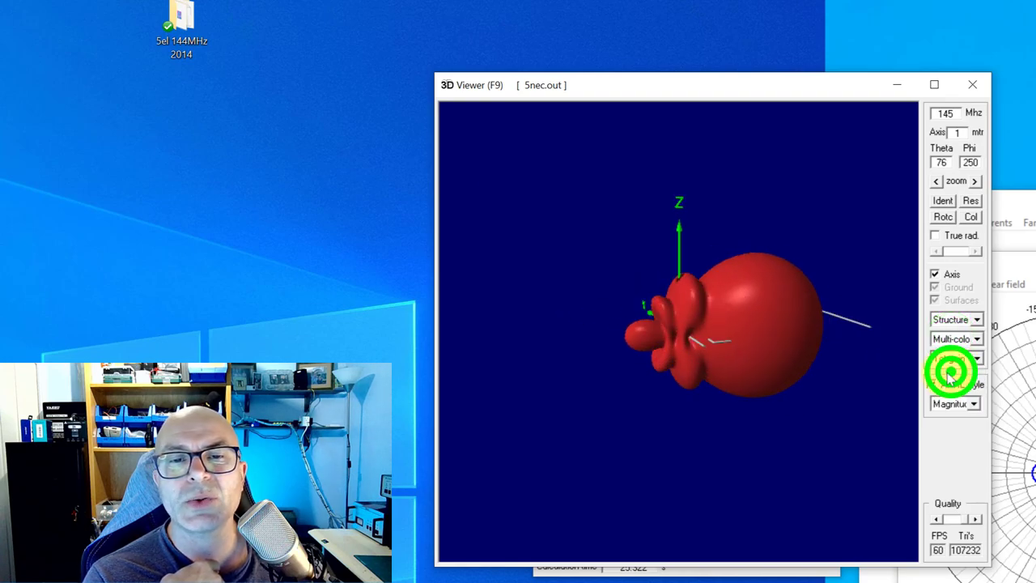
pyautogui.moveTo(786, 378); pyautogui.dragTo(773, 357)
# - Move the 2D pattern window aside, then enlarge and orbit the multicolour pattern scaled to 11.2 dBi
pyautogui.click(1016, 266)
pyautogui.moveTo(1016, 266); pyautogui.dragTo(1035, 256)
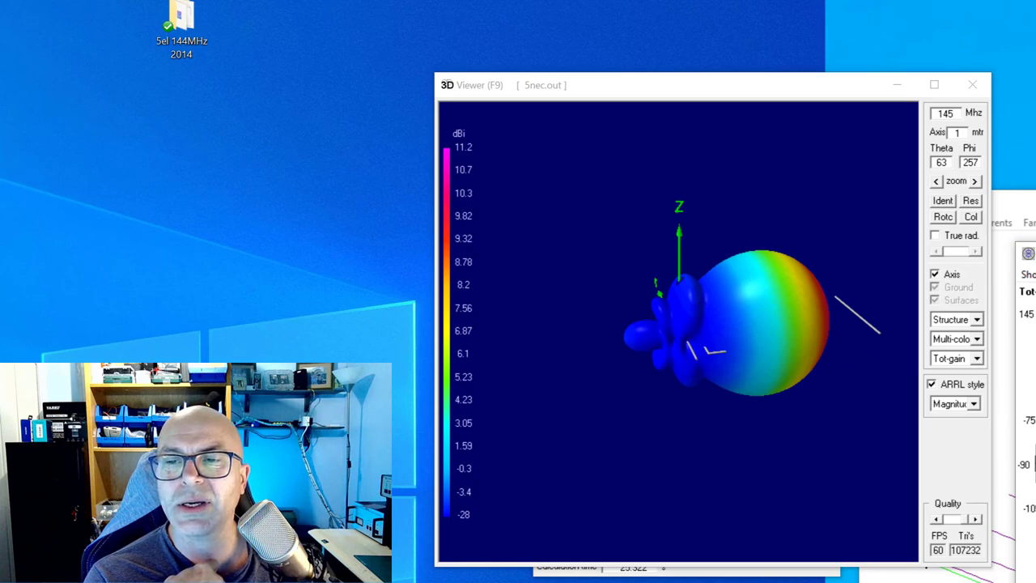
pyautogui.moveTo(775, 439); pyautogui.dragTo(700, 480)
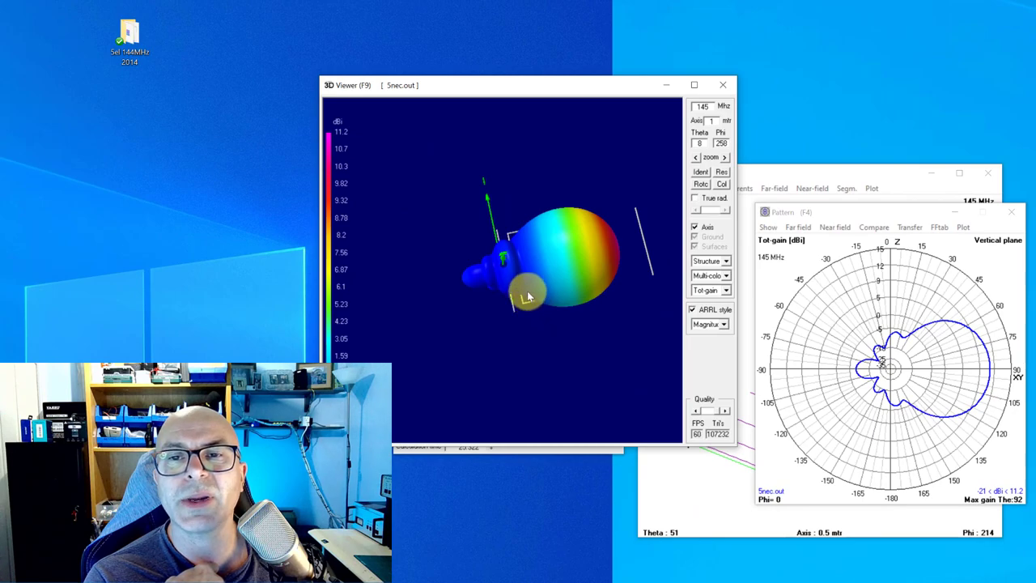
pyautogui.click(724, 157)
pyautogui.moveTo(530, 285); pyautogui.dragTo(519, 316)
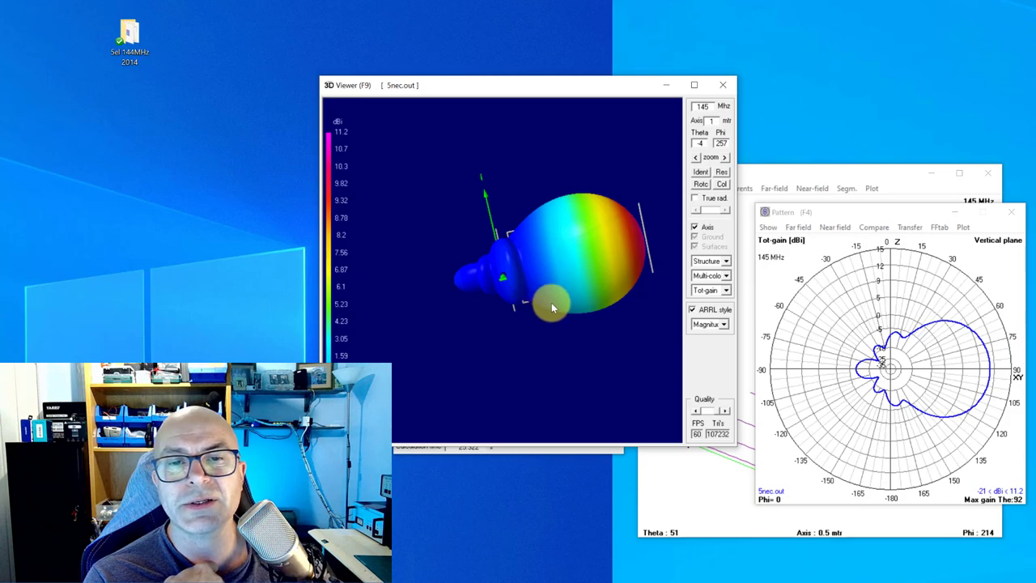
pyautogui.click(552, 306)
pyautogui.moveTo(552, 306); pyautogui.dragTo(551, 296)
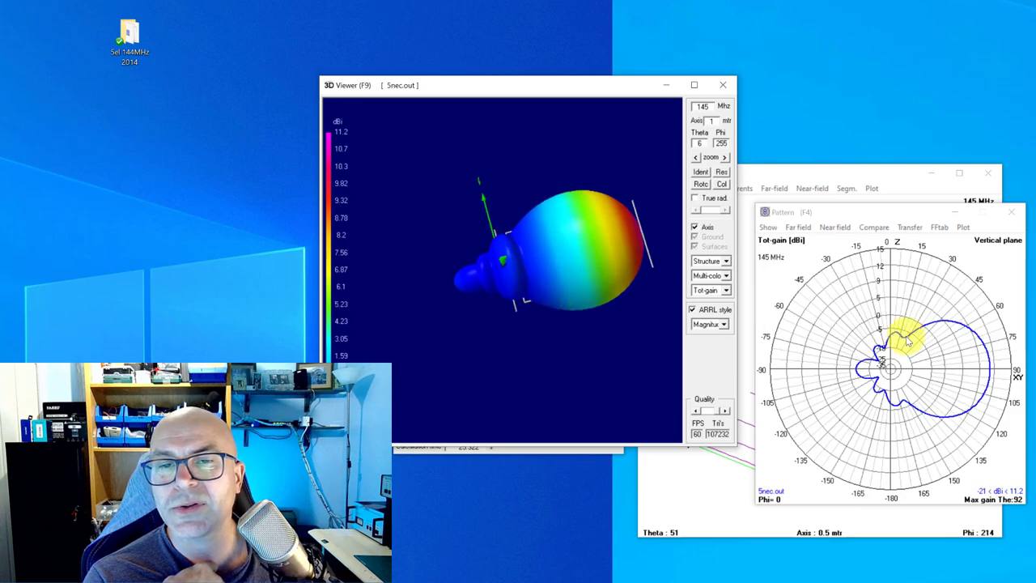
pyautogui.moveTo(607, 328); pyautogui.dragTo(605, 227)
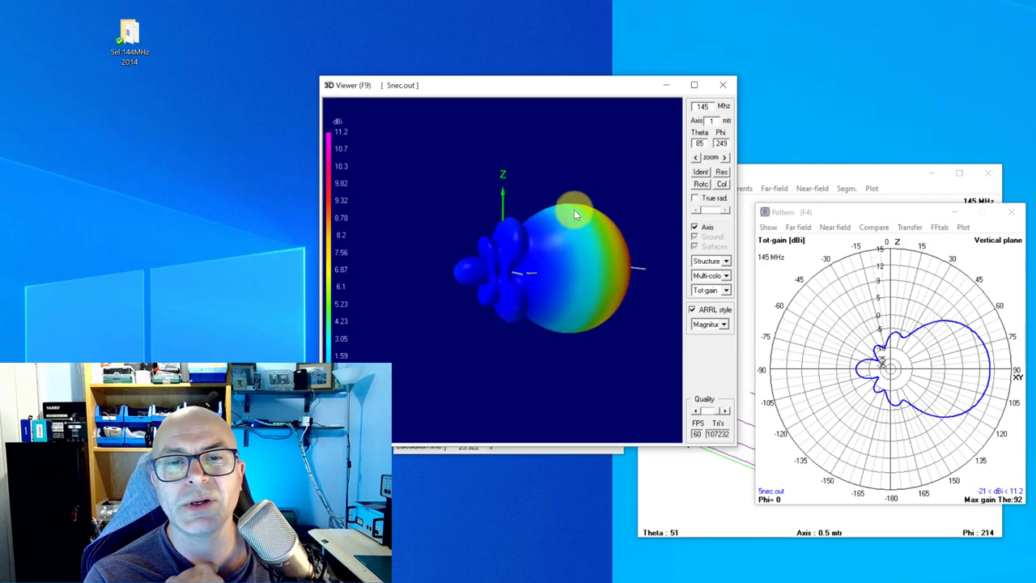
pyautogui.moveTo(575, 212); pyautogui.dragTo(597, 198)
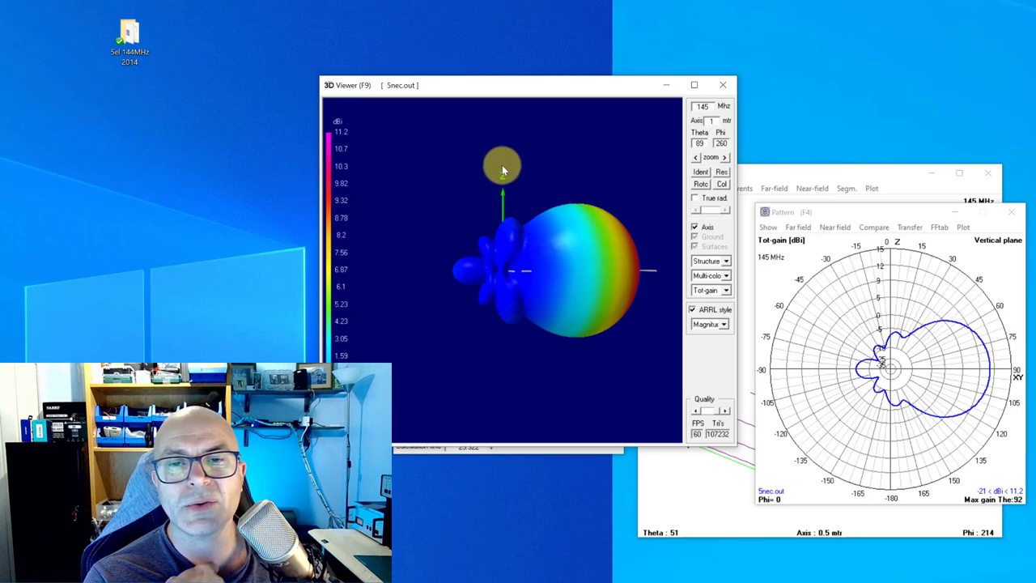
pyautogui.moveTo(559, 302); pyautogui.dragTo(623, 293)
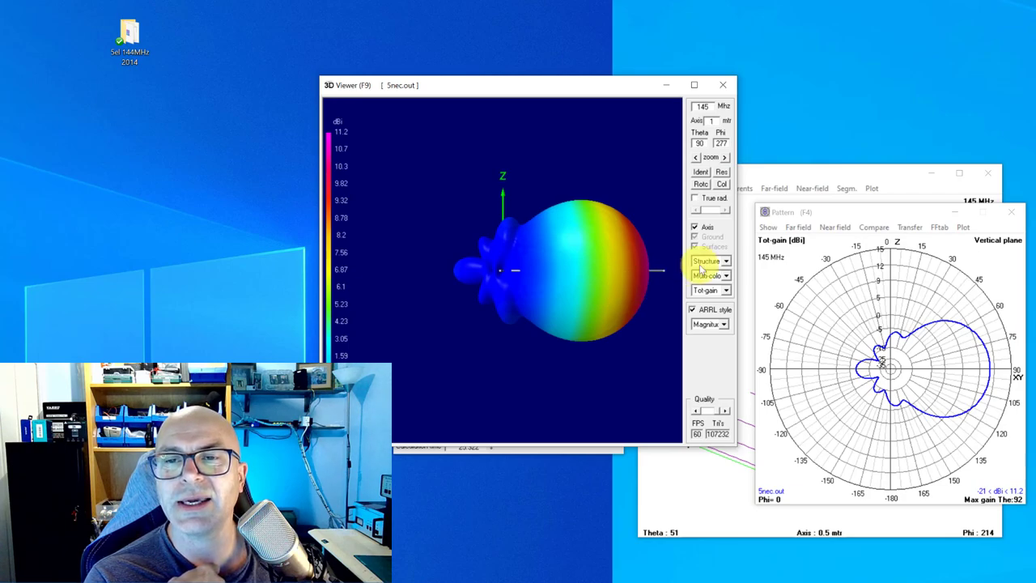
# - Switch the 2D plot to the horizontal plane, then close the 3D Viewer to show SWR 1.01
pyautogui.click(797, 226)
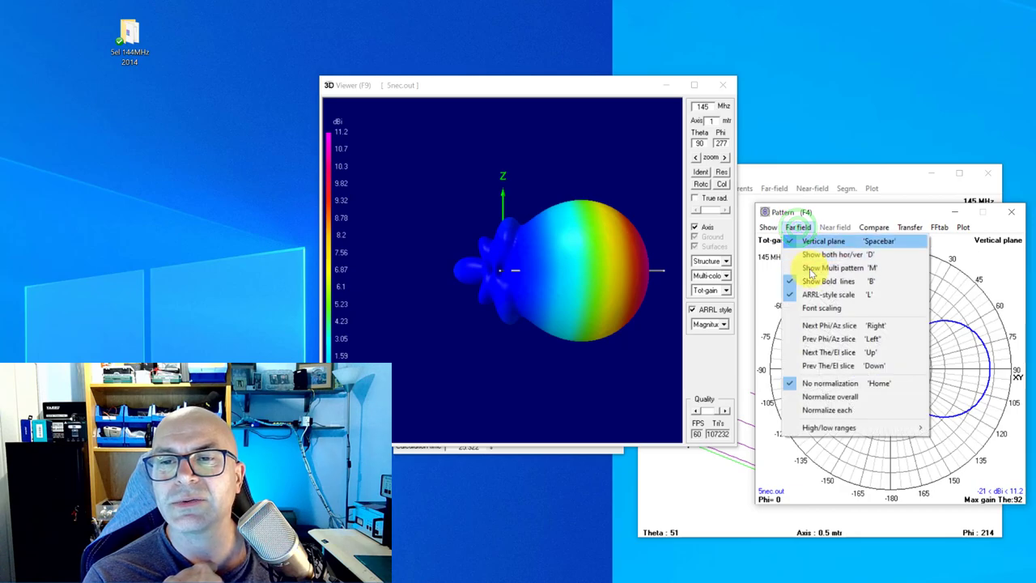
pyautogui.click(804, 241)
pyautogui.moveTo(564, 285); pyautogui.dragTo(537, 394)
pyautogui.click(647, 272)
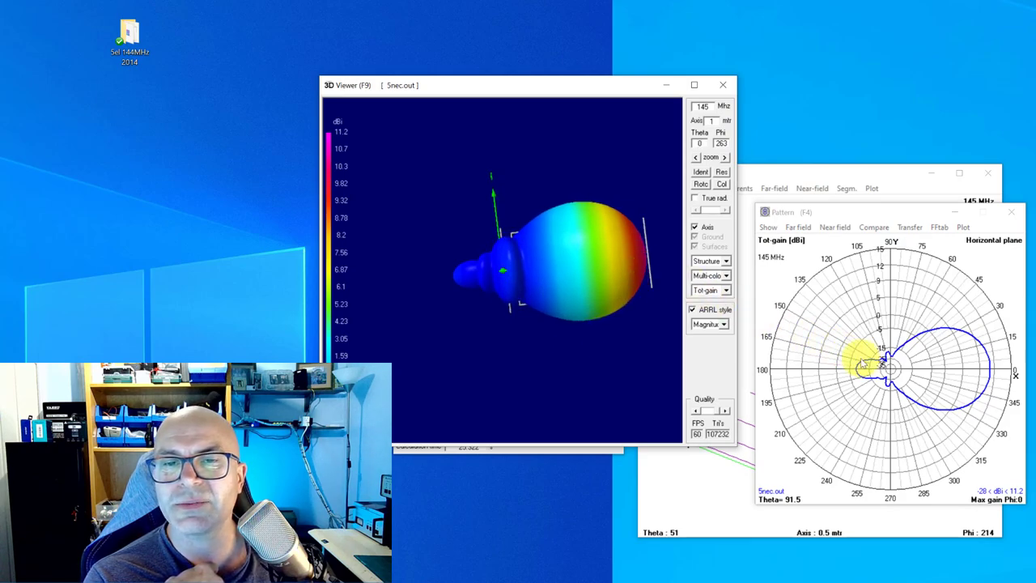
pyautogui.moveTo(603, 300); pyautogui.dragTo(622, 285)
pyautogui.click(723, 88)
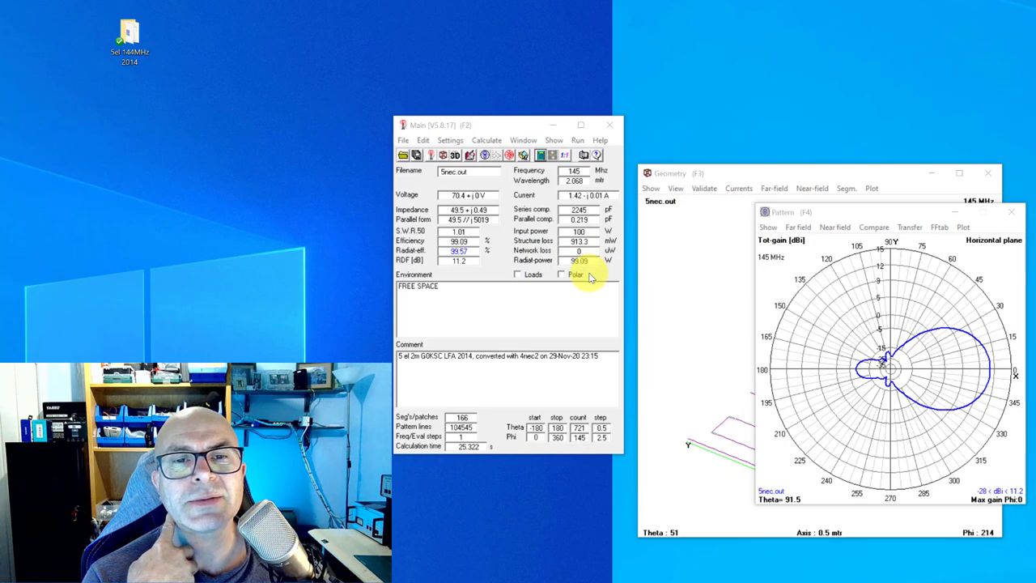
pyautogui.click(576, 173)
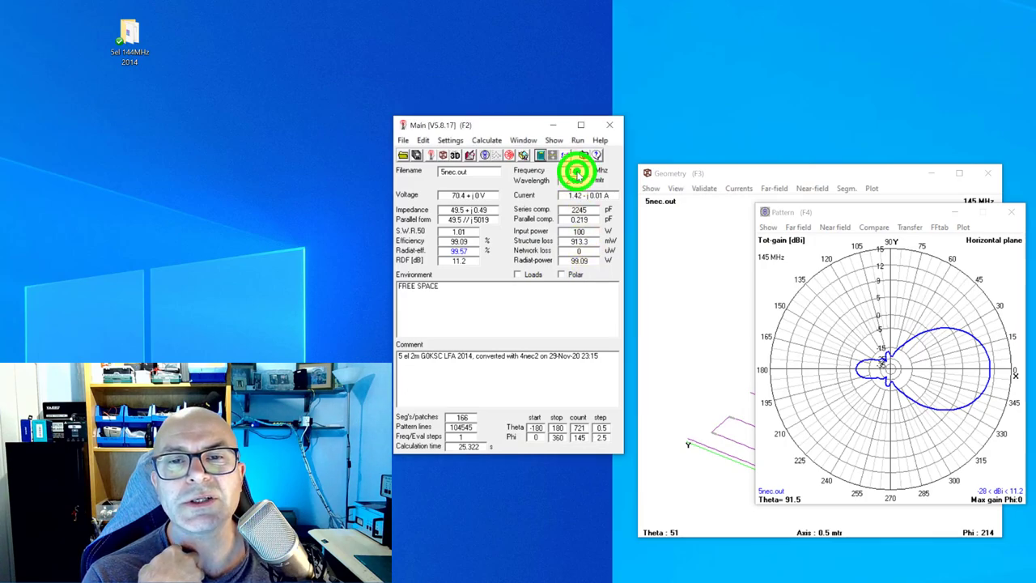